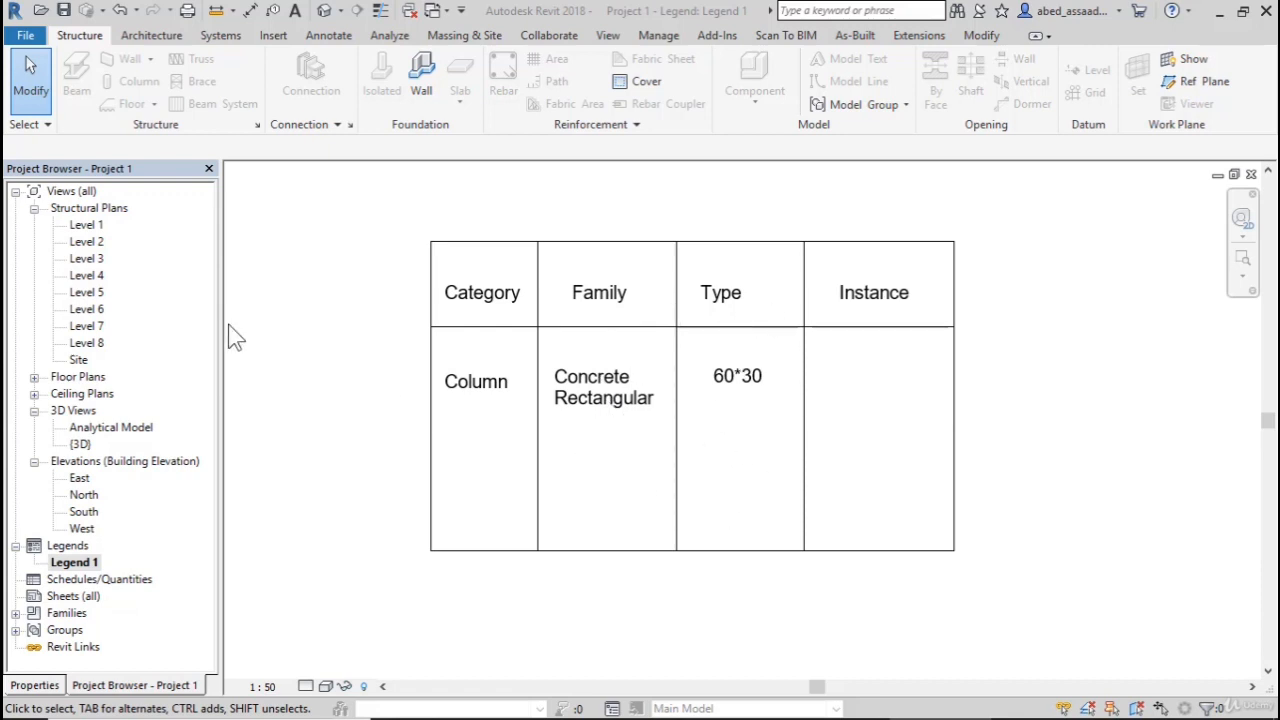
# Step: Open the Level 1 structural plan and bring its whole grid into view
pyautogui.doubleClick(86, 226)
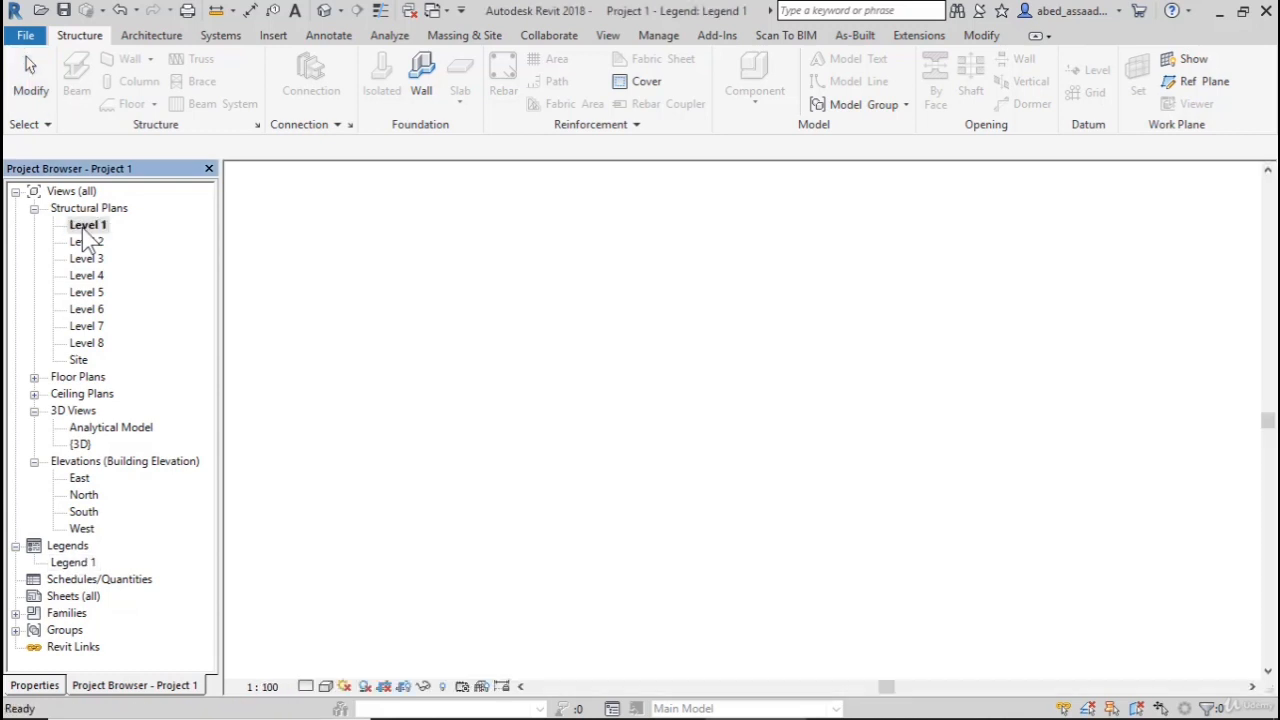
pyautogui.scroll(-3, 650, 506)
pyautogui.scroll(1, 617, 508)
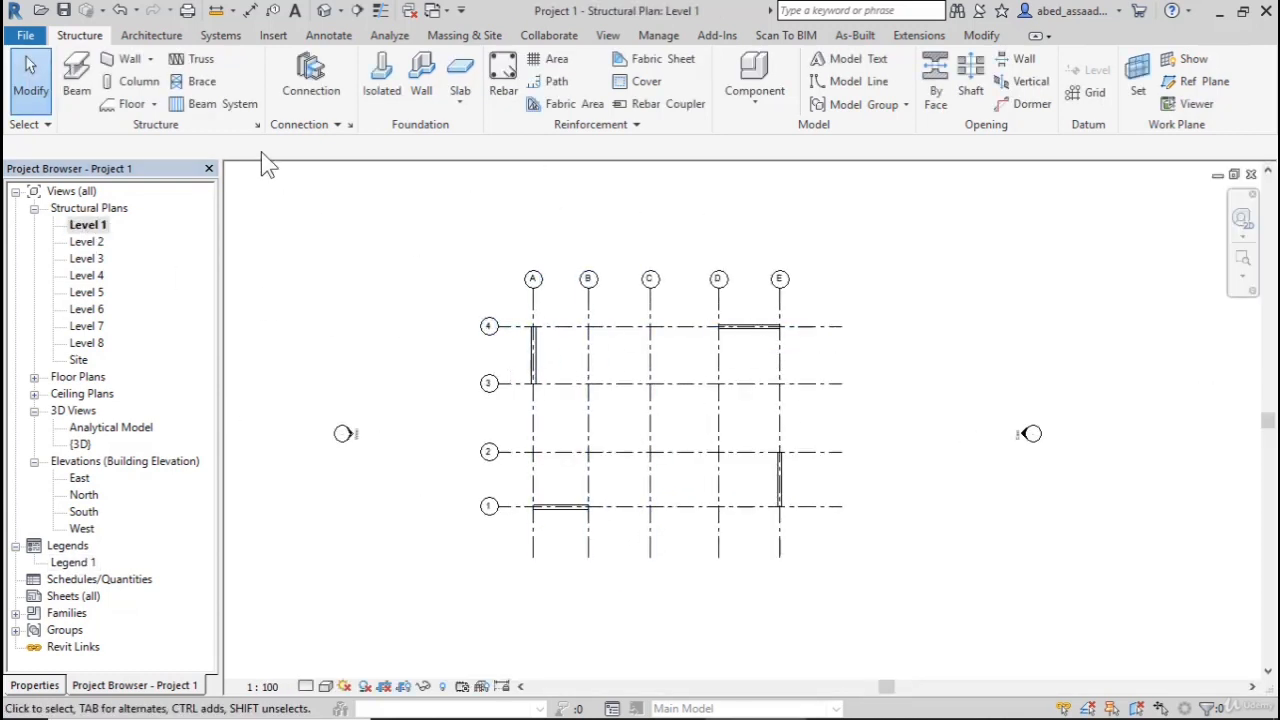
# Step: Start a structural column and choose the M_Concrete-Rectangular-Column family in its type properties
pyautogui.click(135, 82)
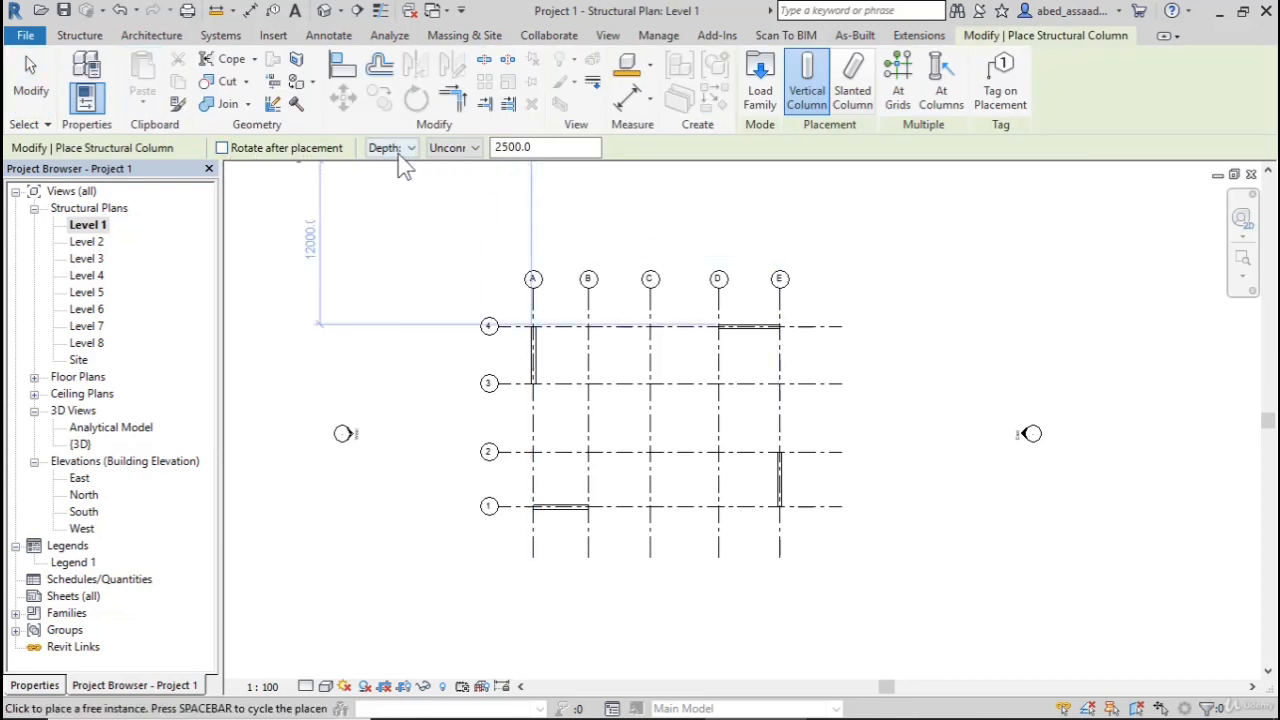
pyautogui.doubleClick(520, 147)
pyautogui.click(544, 147)
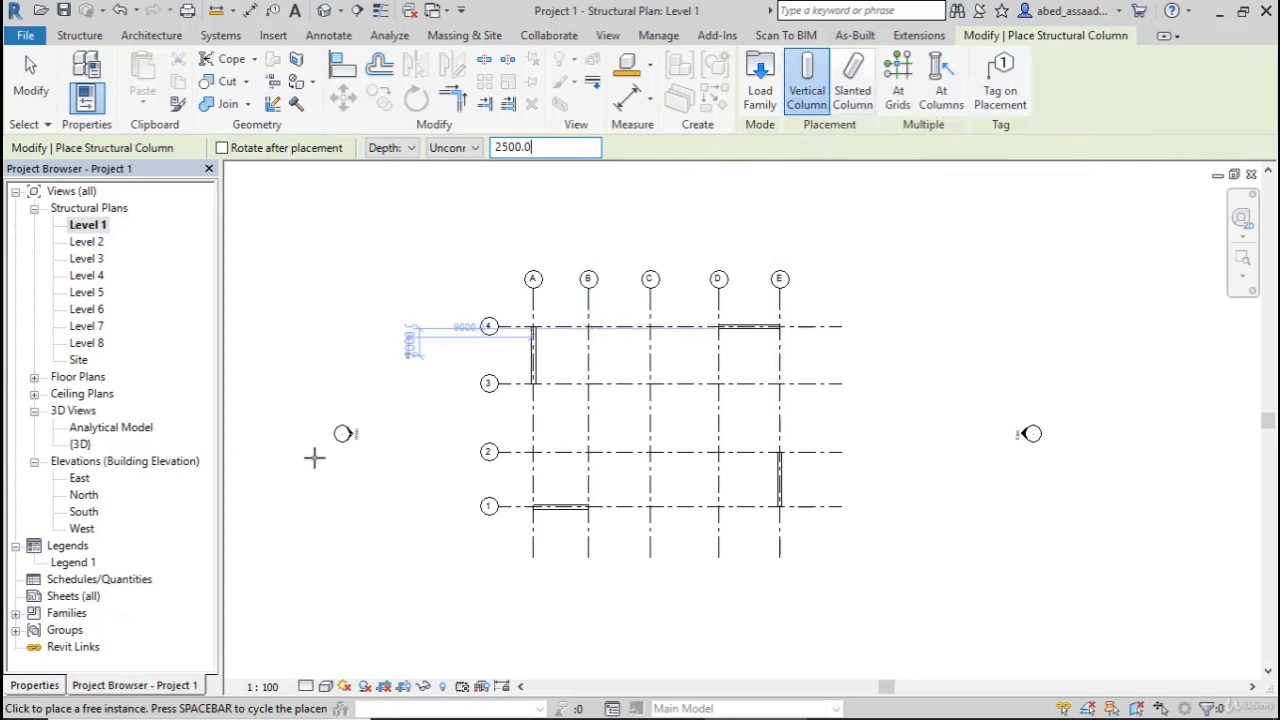
pyautogui.click(36, 686)
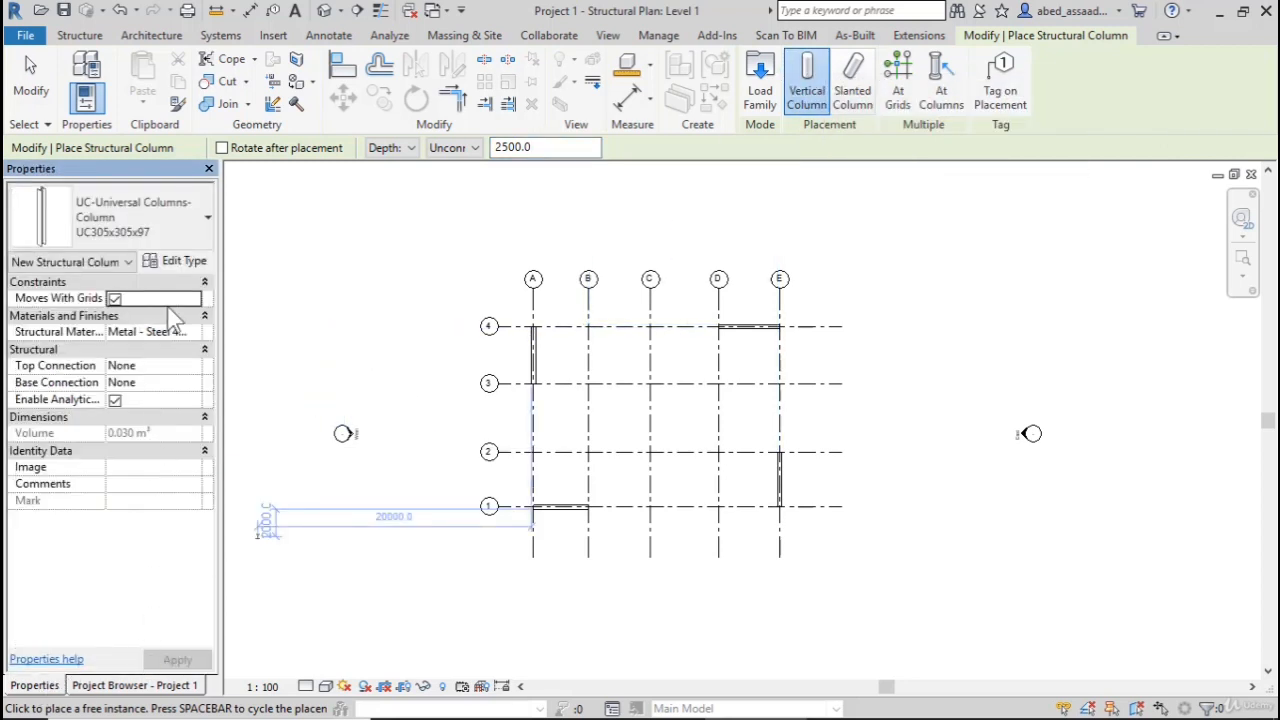
pyautogui.click(182, 266)
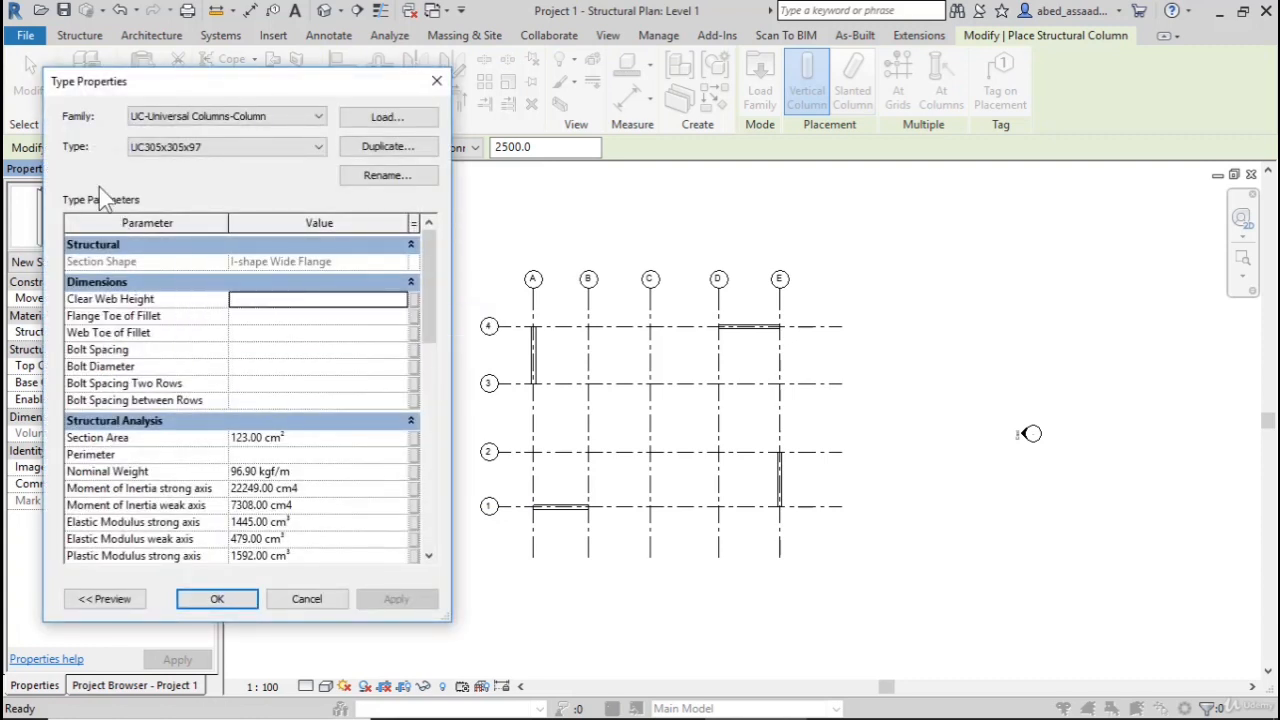
pyautogui.click(155, 118)
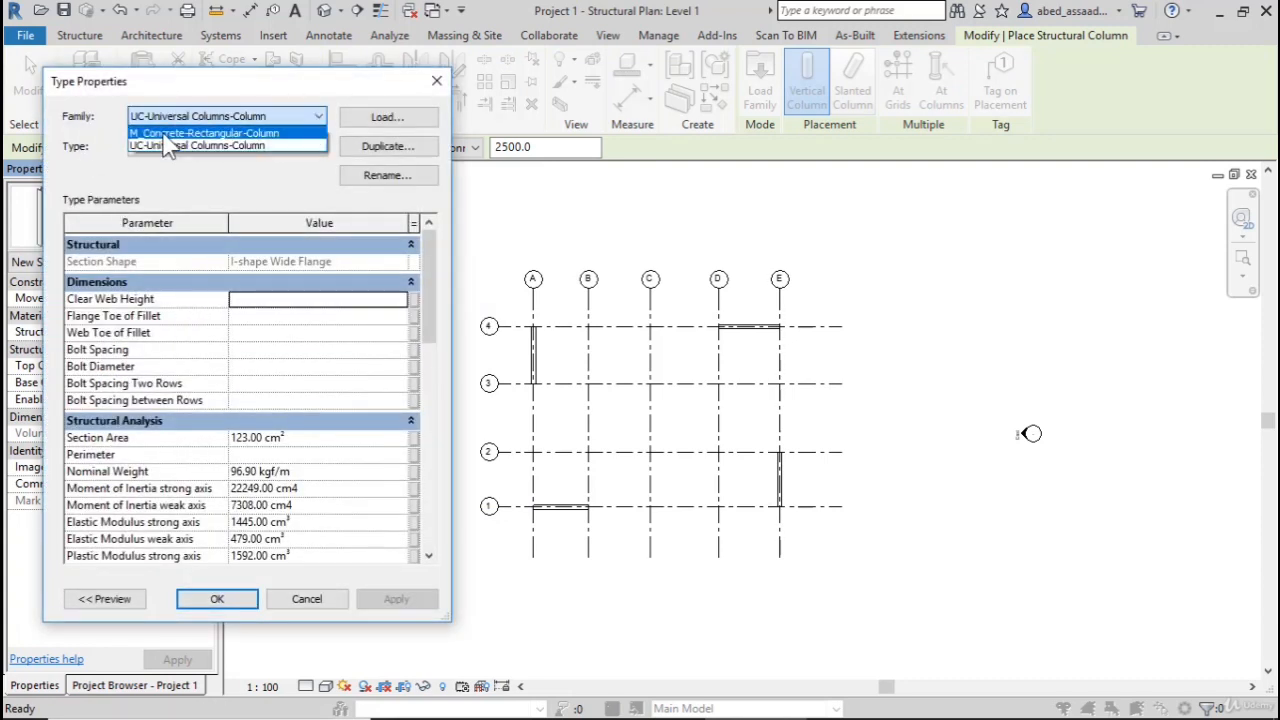
pyautogui.click(183, 145)
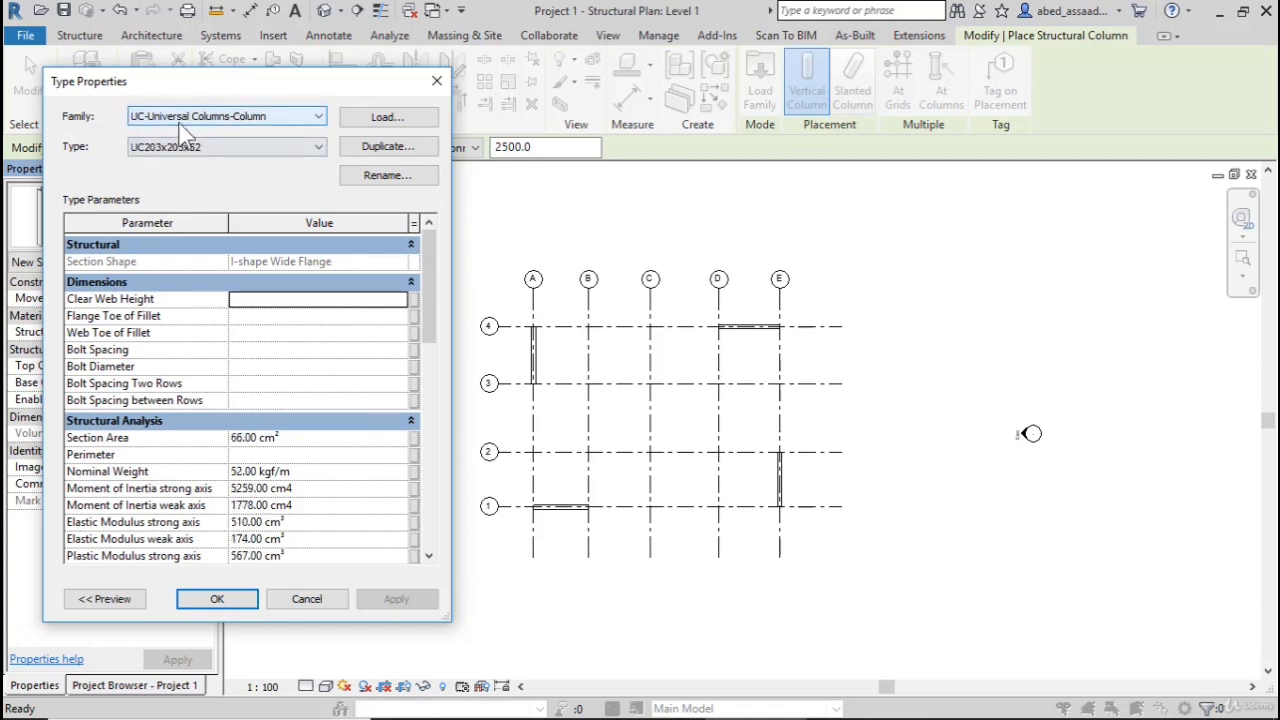
pyautogui.click(240, 118)
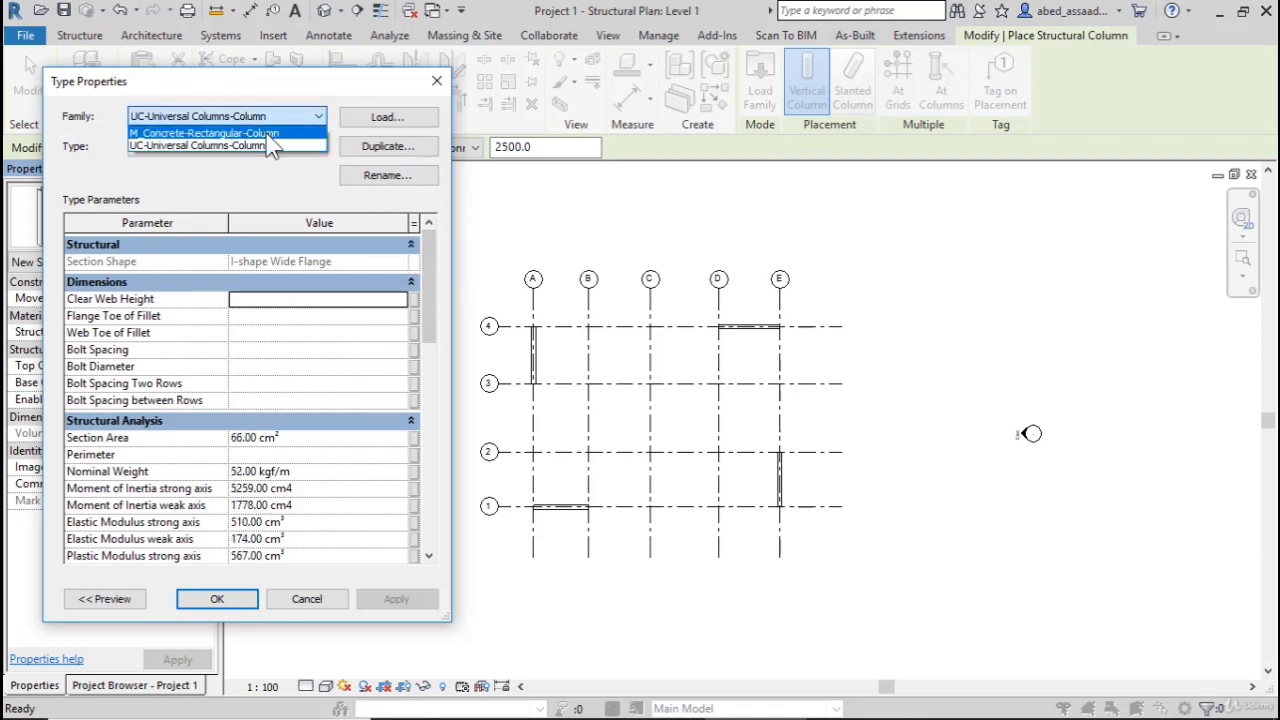
pyautogui.click(158, 133)
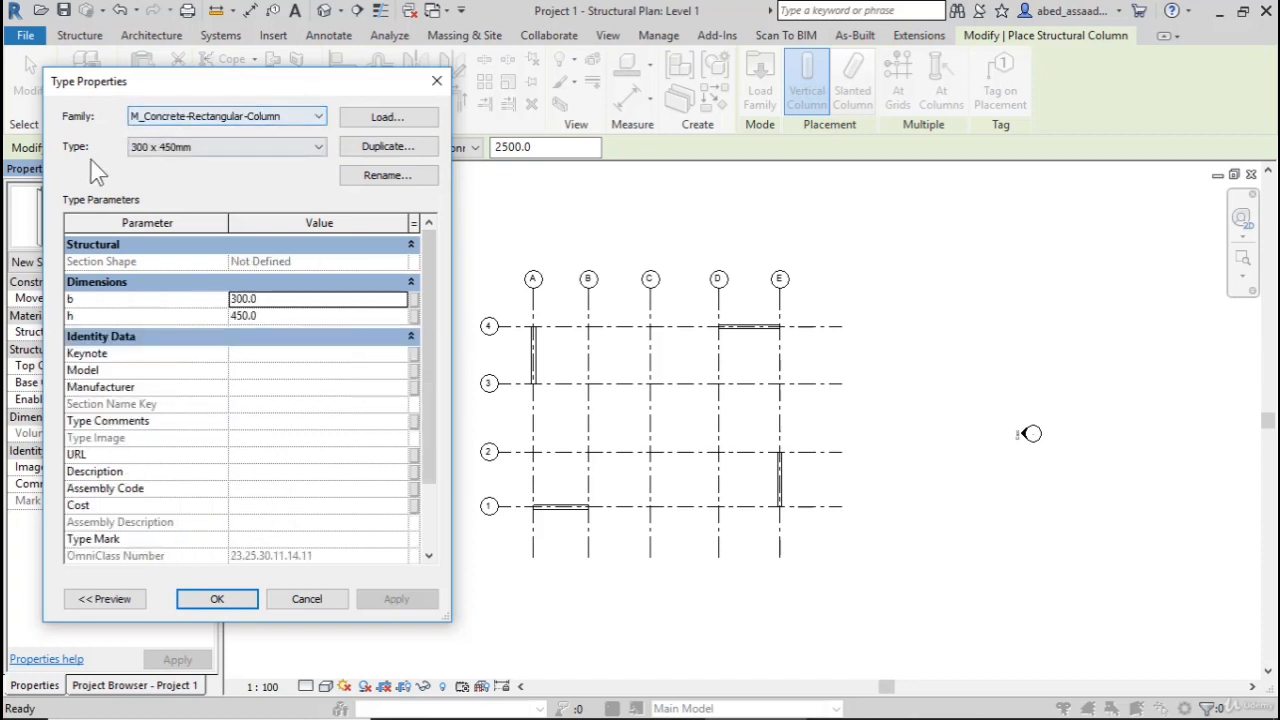
# Step: Check the dimensions of the family's 450 x 600mm and 600 x 750mm types and return to 300 x 450mm
pyautogui.click(172, 162)
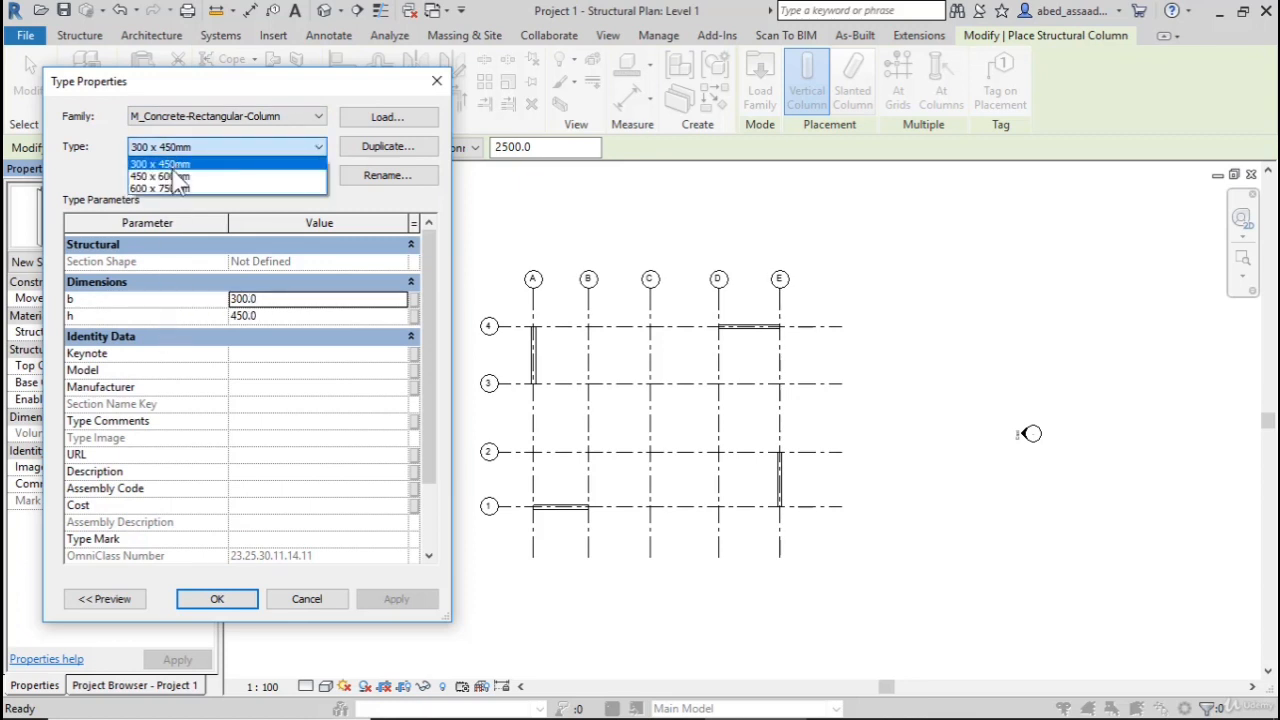
pyautogui.click(175, 176)
pyautogui.click(190, 147)
pyautogui.click(175, 188)
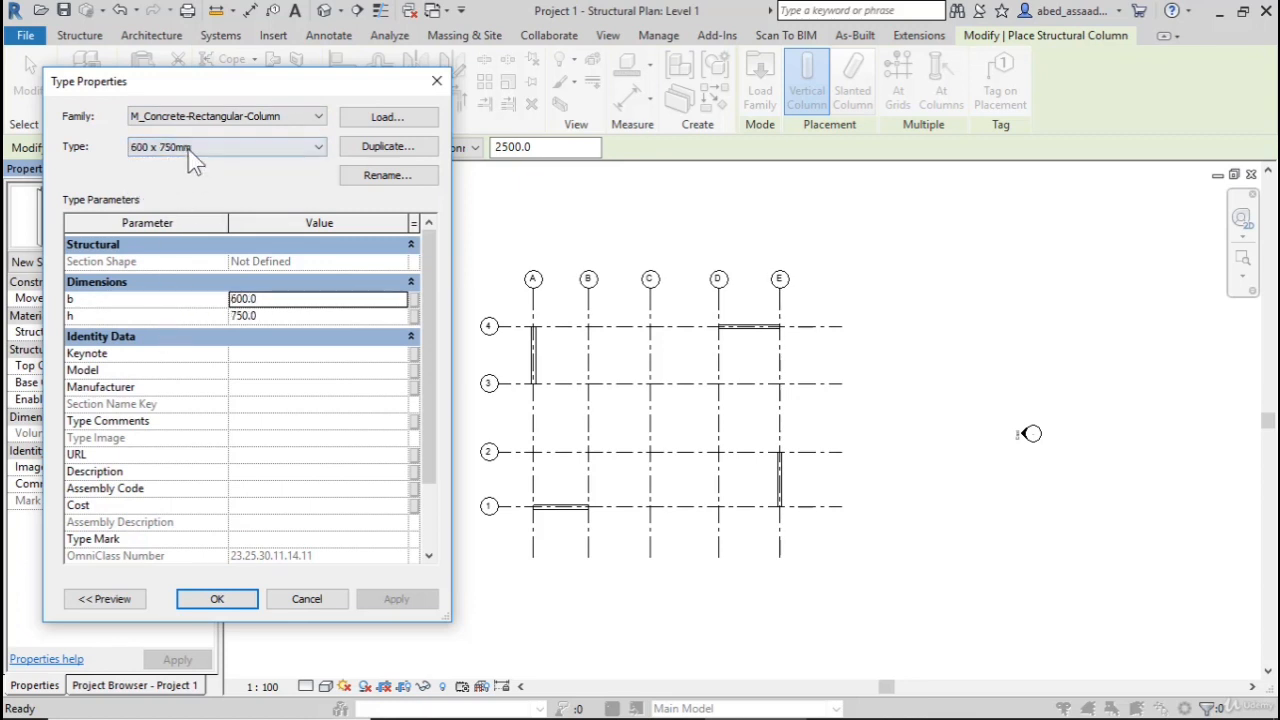
pyautogui.click(193, 160)
pyautogui.click(178, 165)
# Step: Duplicate the 300 x 450mm column type under the name C1
pyautogui.click(384, 150)
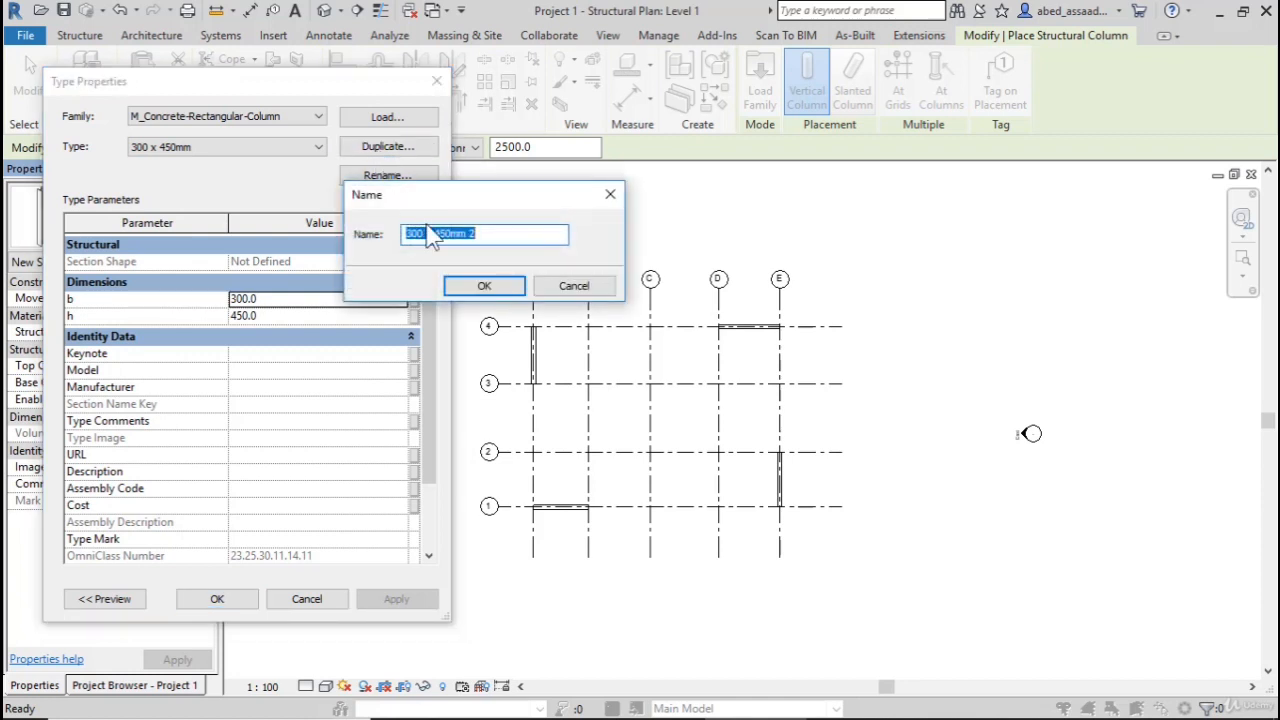
pyautogui.write('C1')
pyautogui.press('Tab')
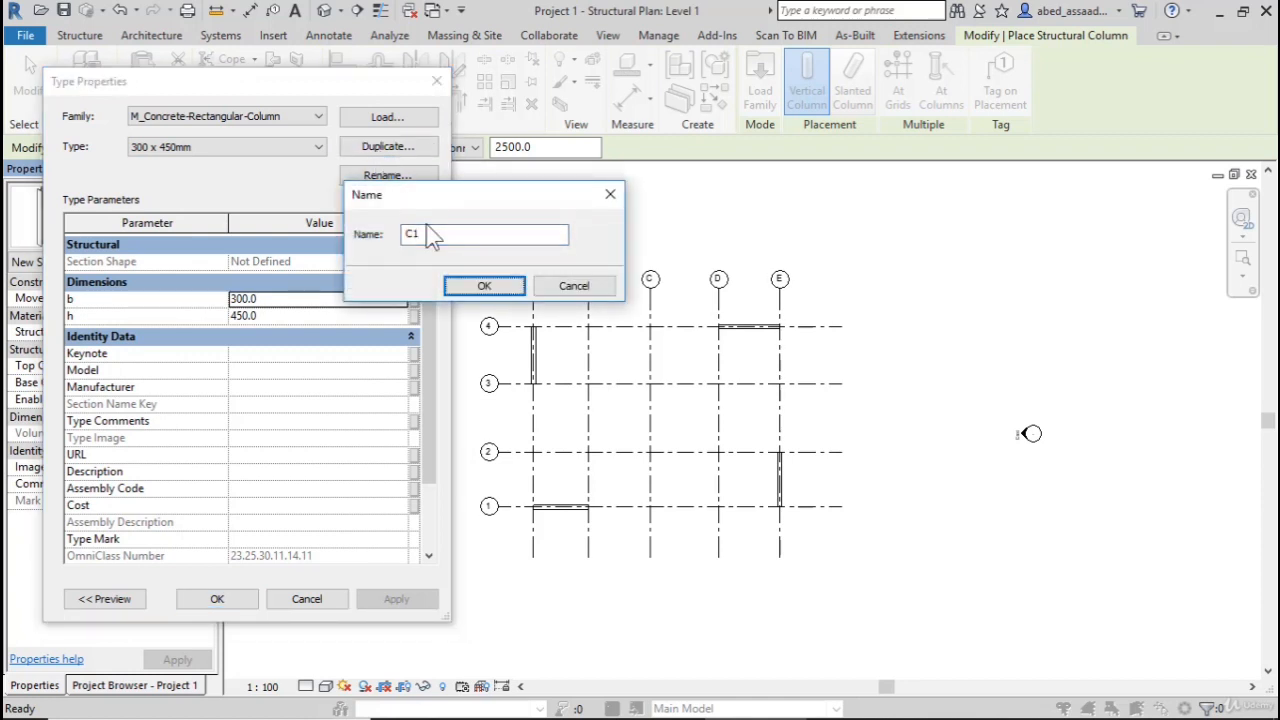
pyautogui.press('Return')
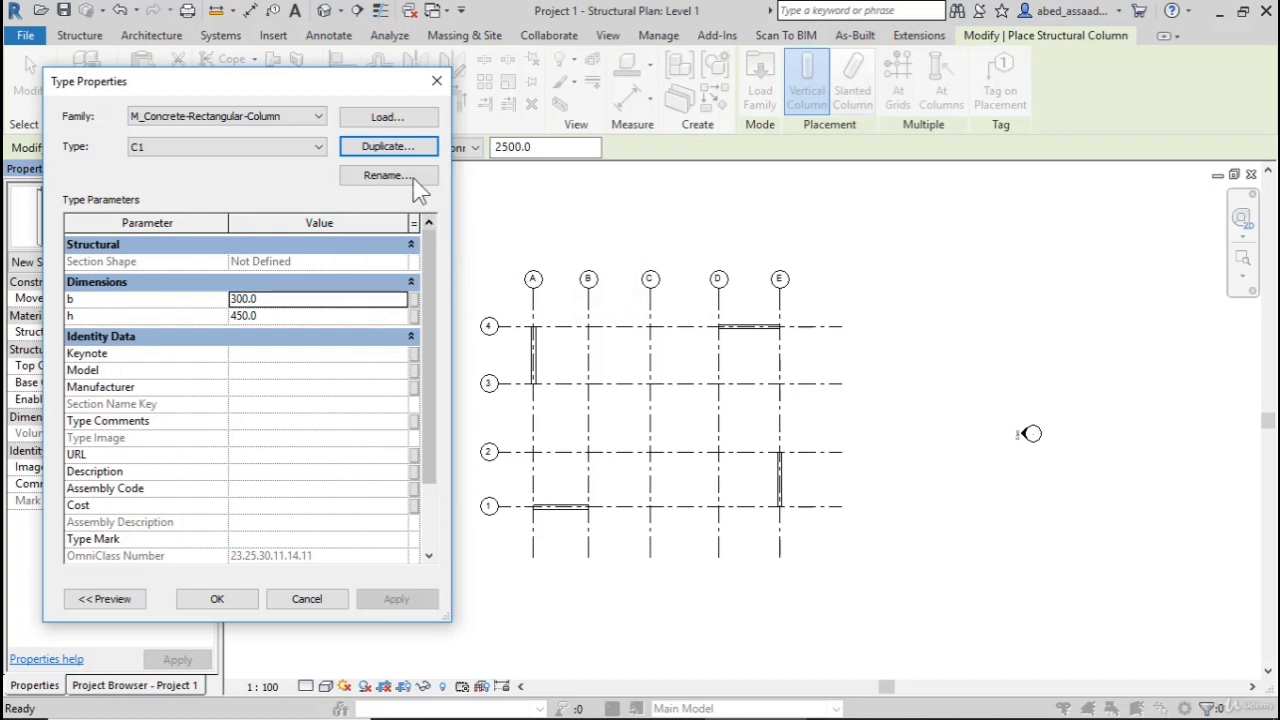
# Step: Rename the duplicated column type to C1 50*30
pyautogui.click(405, 177)
pyautogui.click(235, 356)
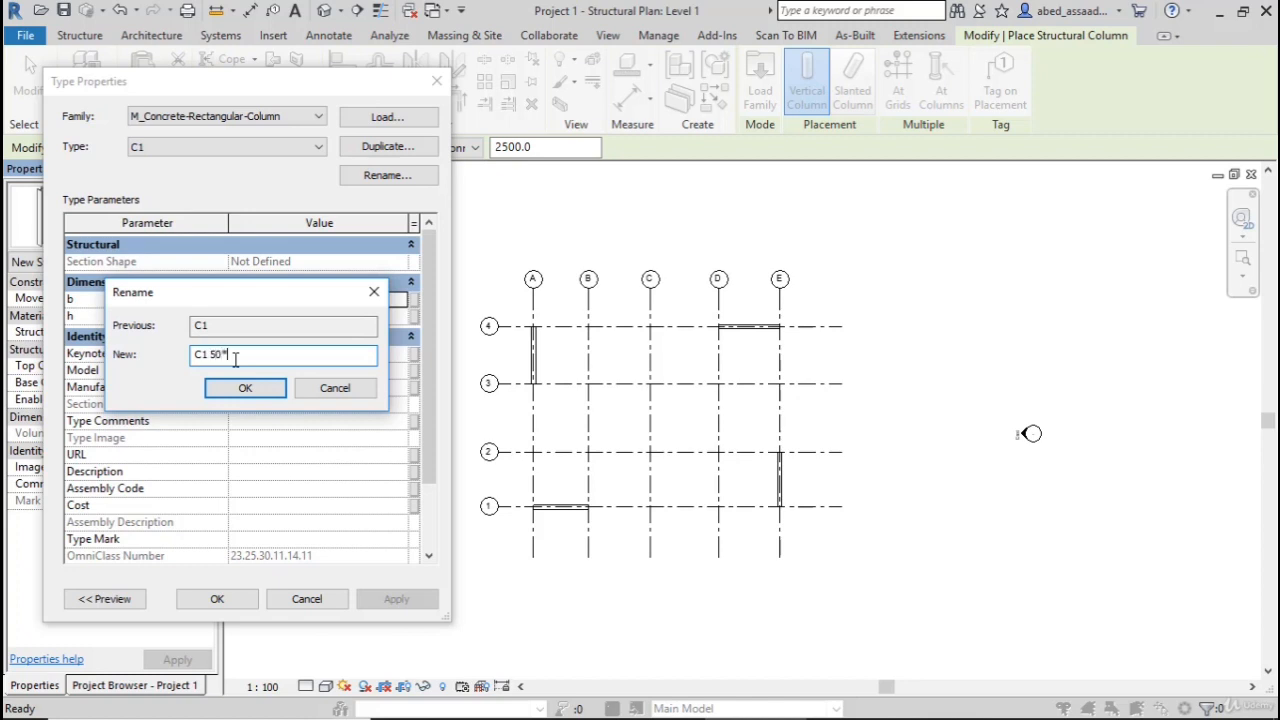
pyautogui.write('50*30')
pyautogui.click(270, 391)
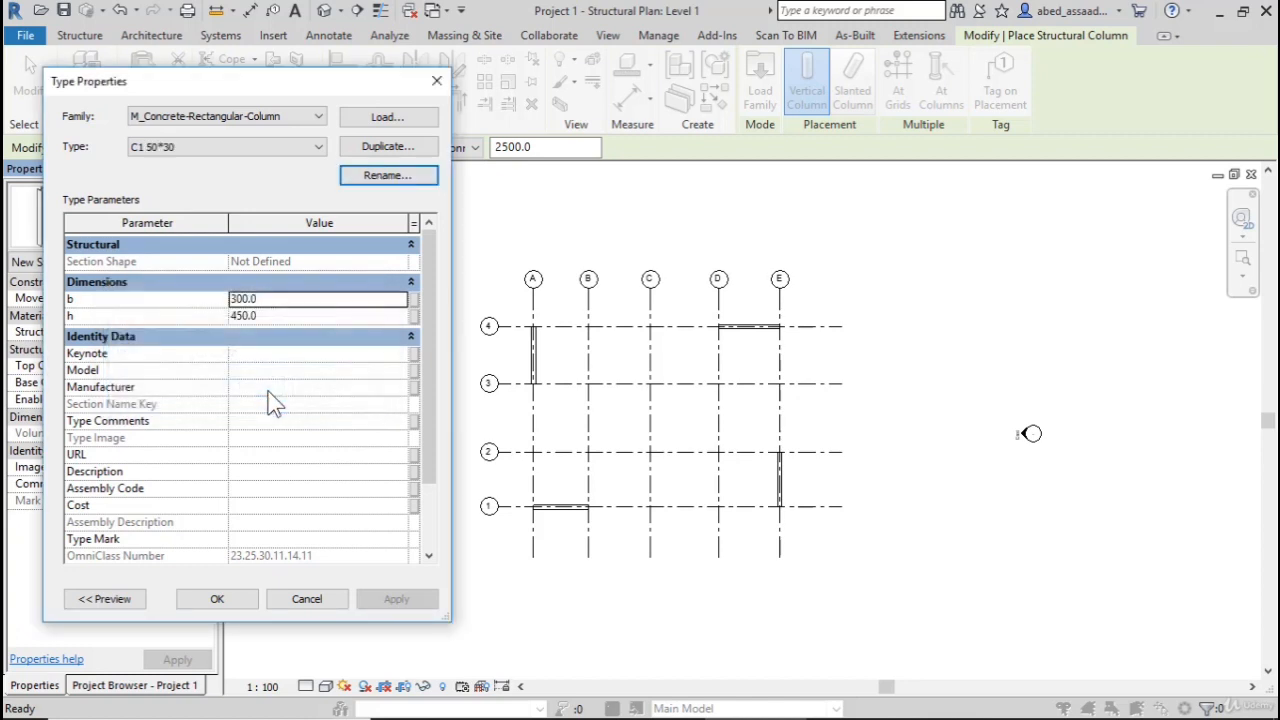
# Step: Set the h dimension of type C1 50*30 to 500 and accept the type properties
pyautogui.click(268, 316)
pyautogui.write('50')
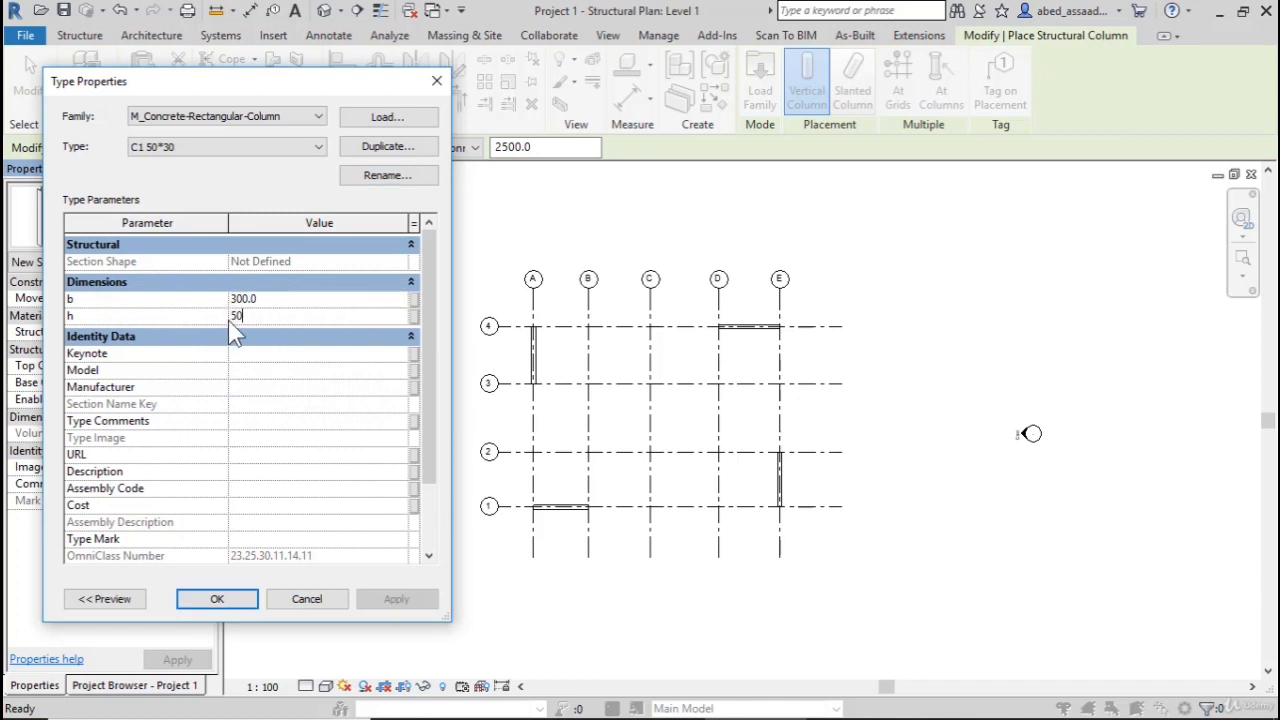
pyautogui.write('0')
pyautogui.hotkey('shift', 'Tab')
pyautogui.click(265, 303)
pyautogui.click(218, 599)
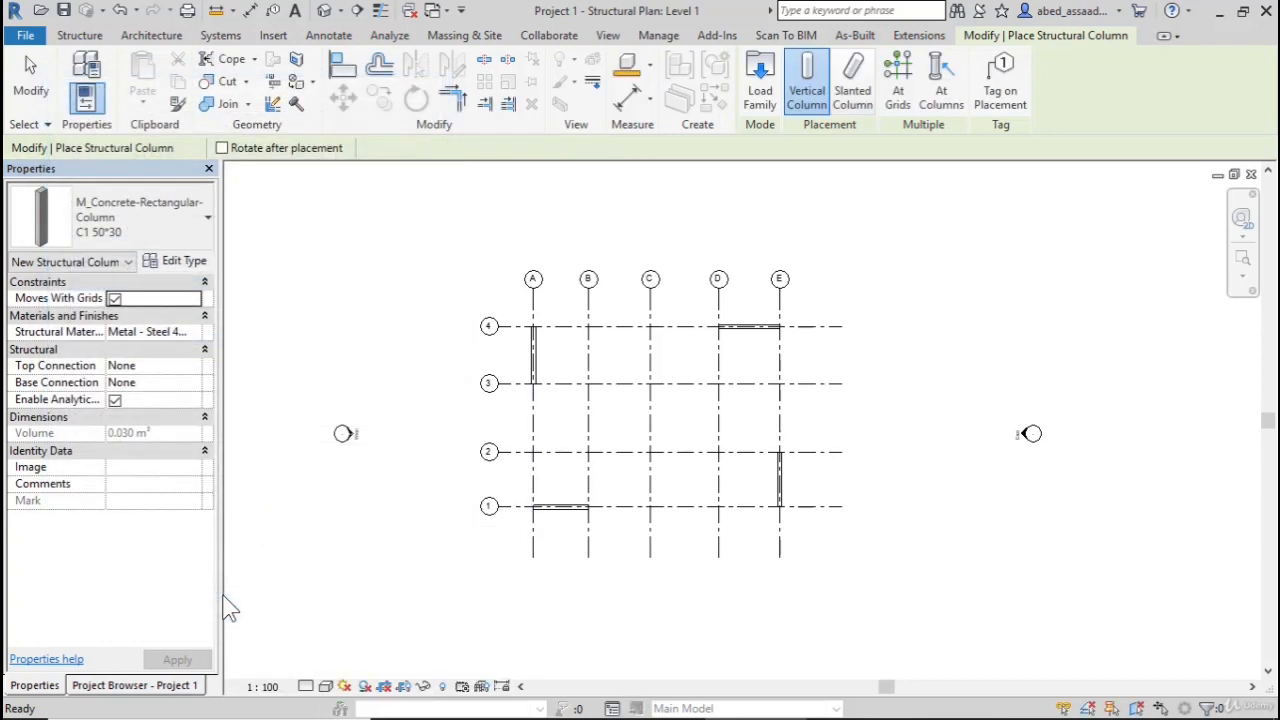
# Step: Start placing a C1 50*30 structural column with its extent set to Height up to Level 2
pyautogui.click(160, 230)
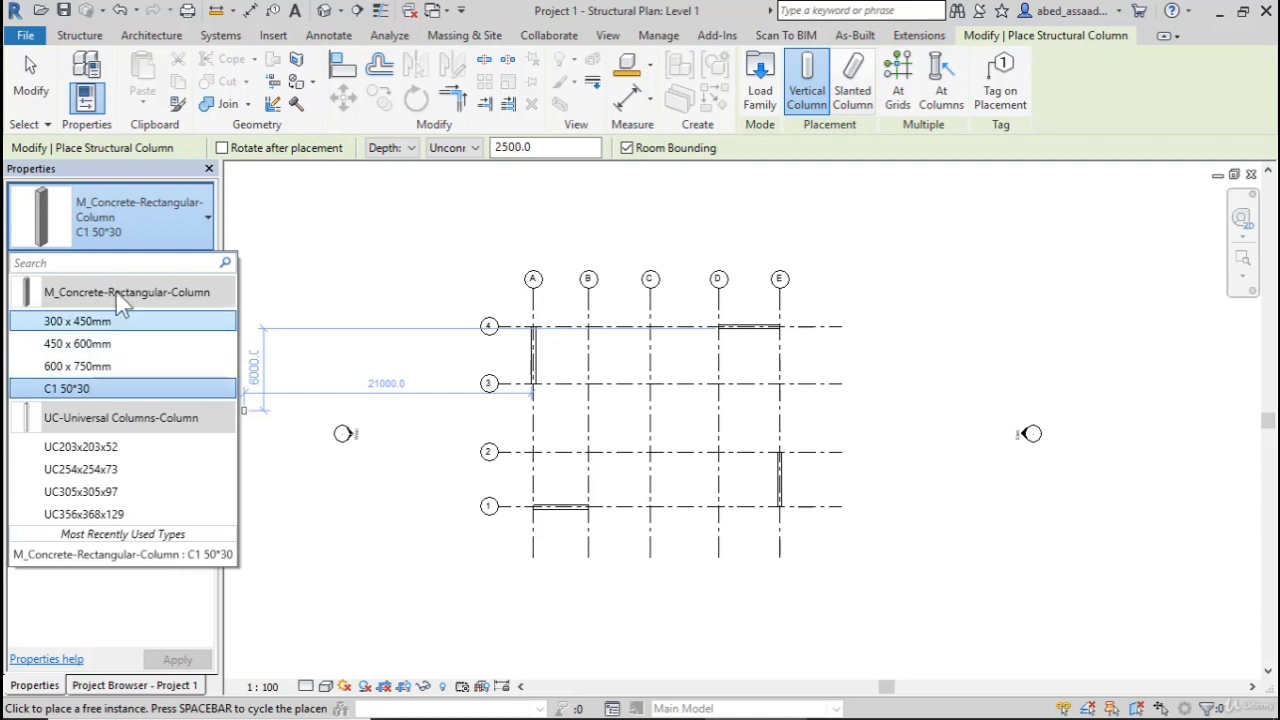
pyautogui.click(37, 95)
pyautogui.click(128, 82)
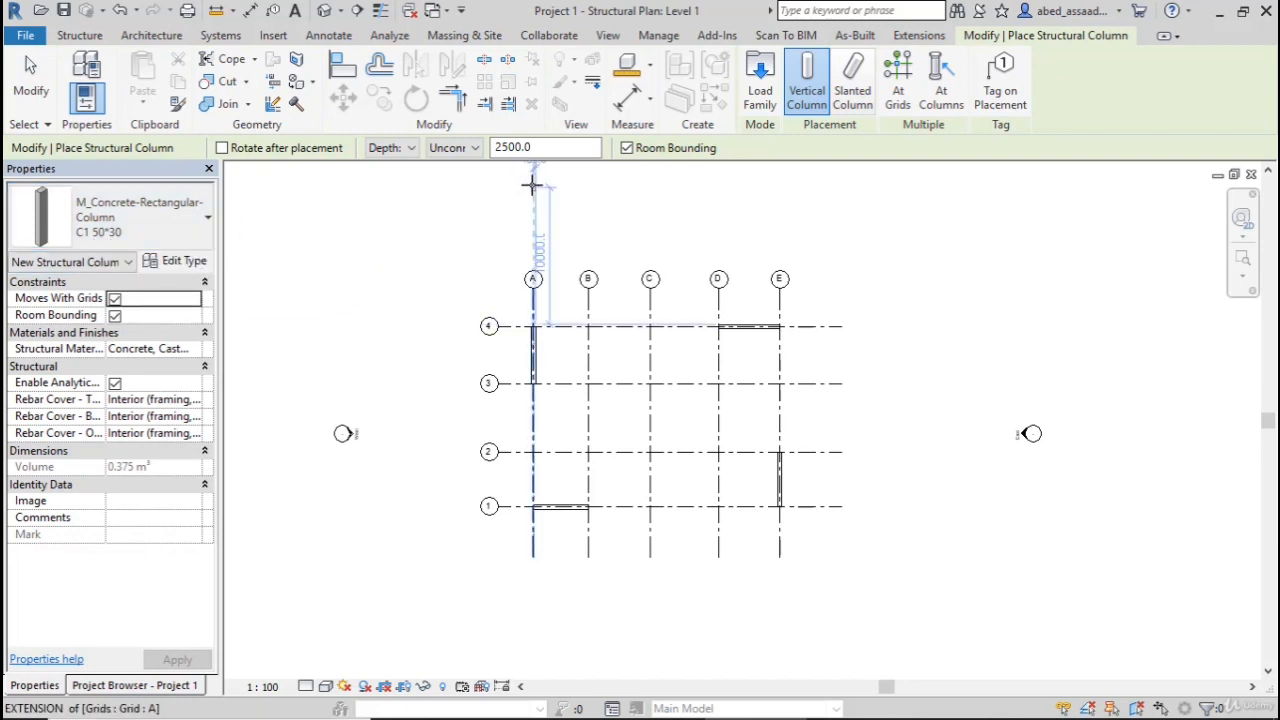
pyautogui.click(395, 147)
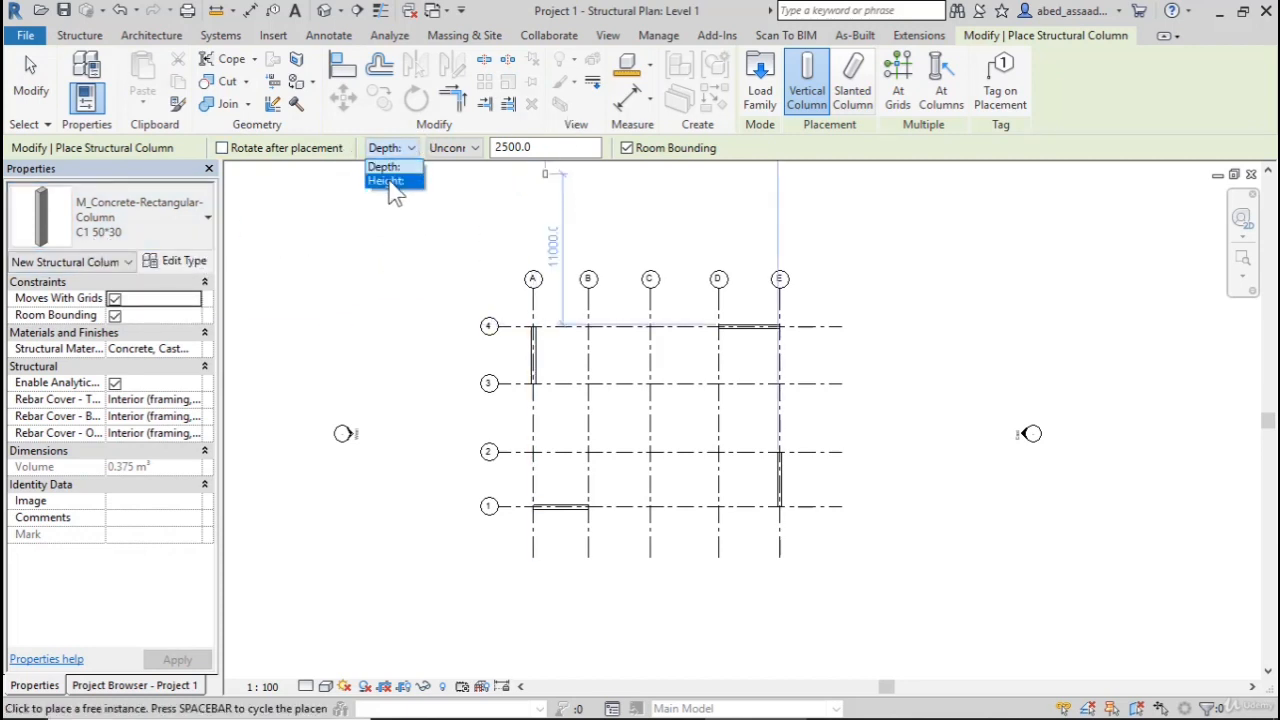
pyautogui.click(388, 181)
pyautogui.click(452, 147)
pyautogui.click(457, 179)
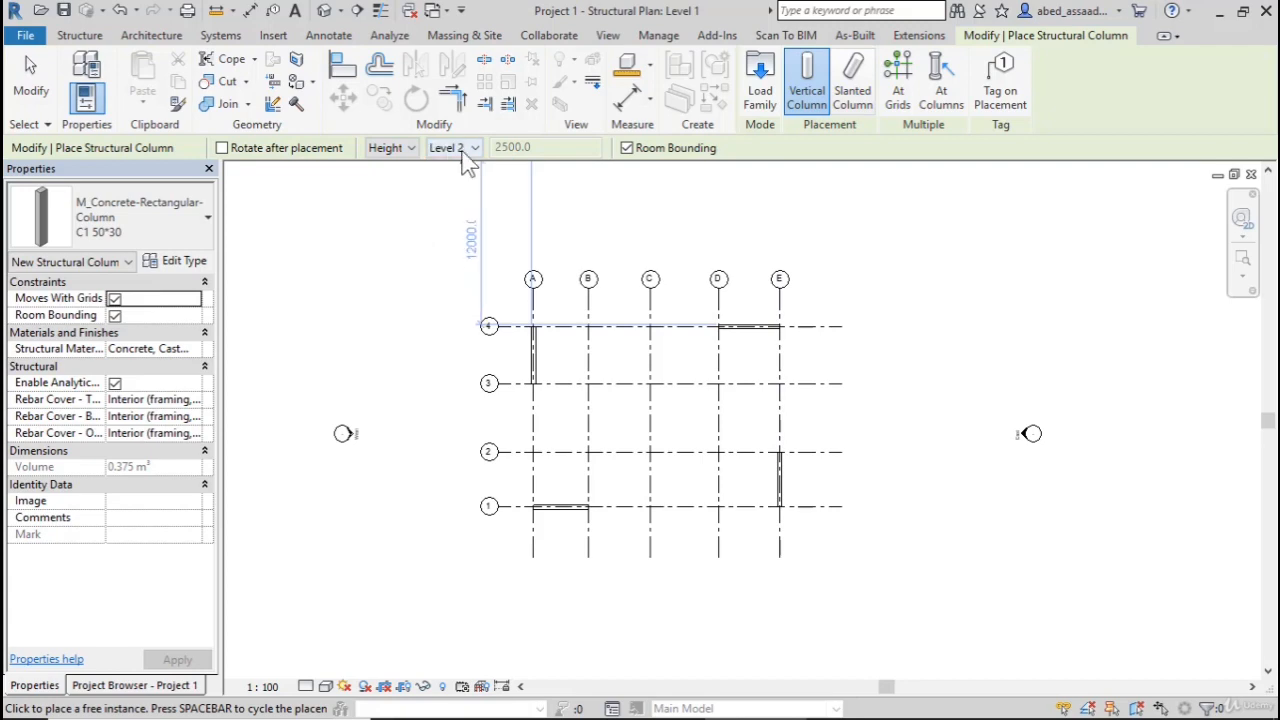
# Step: Place one C1 50*30 column between grids 3 and 4, about 6700 mm outside the wall on grid A
pyautogui.scroll(-2, 449, 251)
pyautogui.scroll(3, 592, 322)
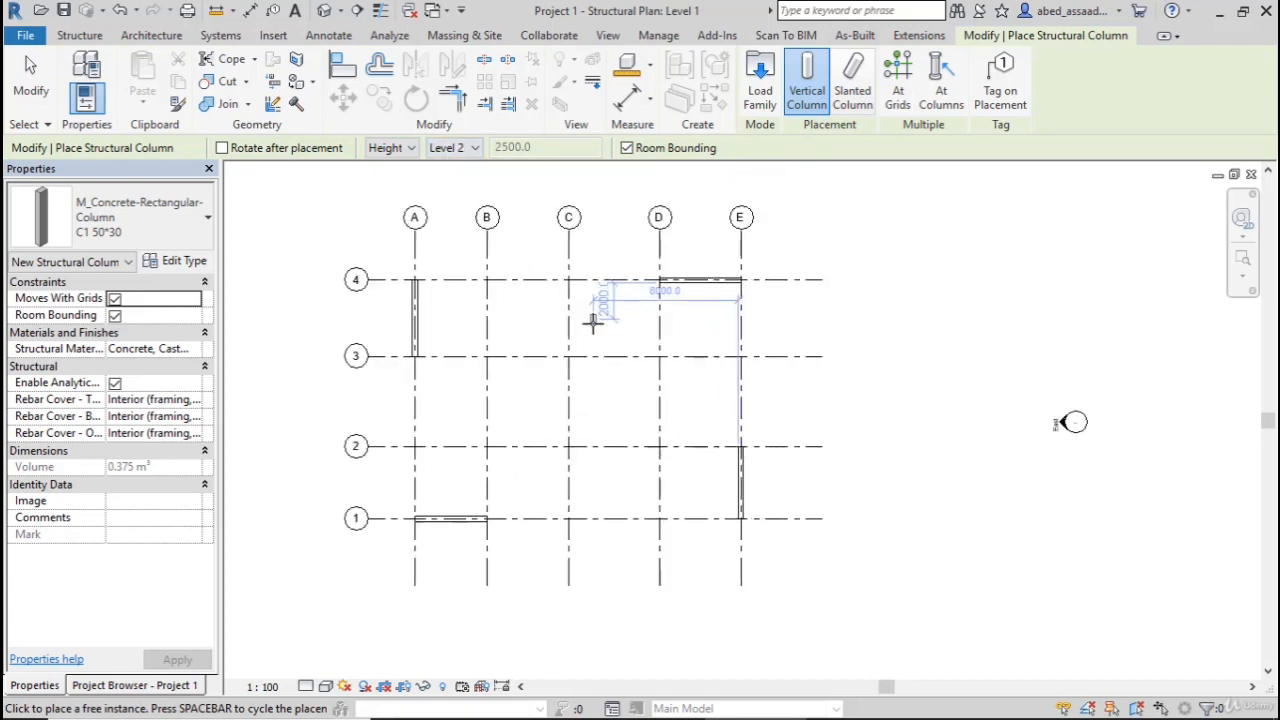
pyautogui.scroll(3, 592, 322)
pyautogui.scroll(-3, 534, 303)
pyautogui.scroll(4, 457, 266)
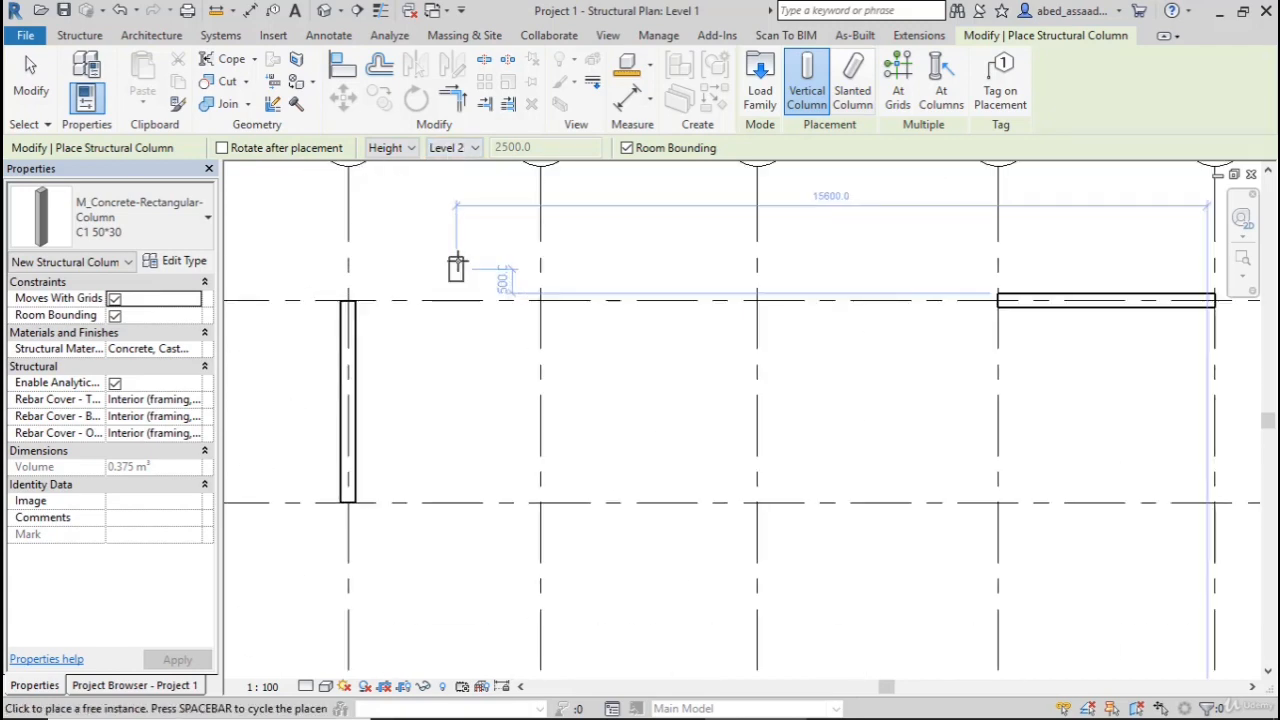
pyautogui.scroll(-3, 571, 331)
pyautogui.scroll(3, 437, 340)
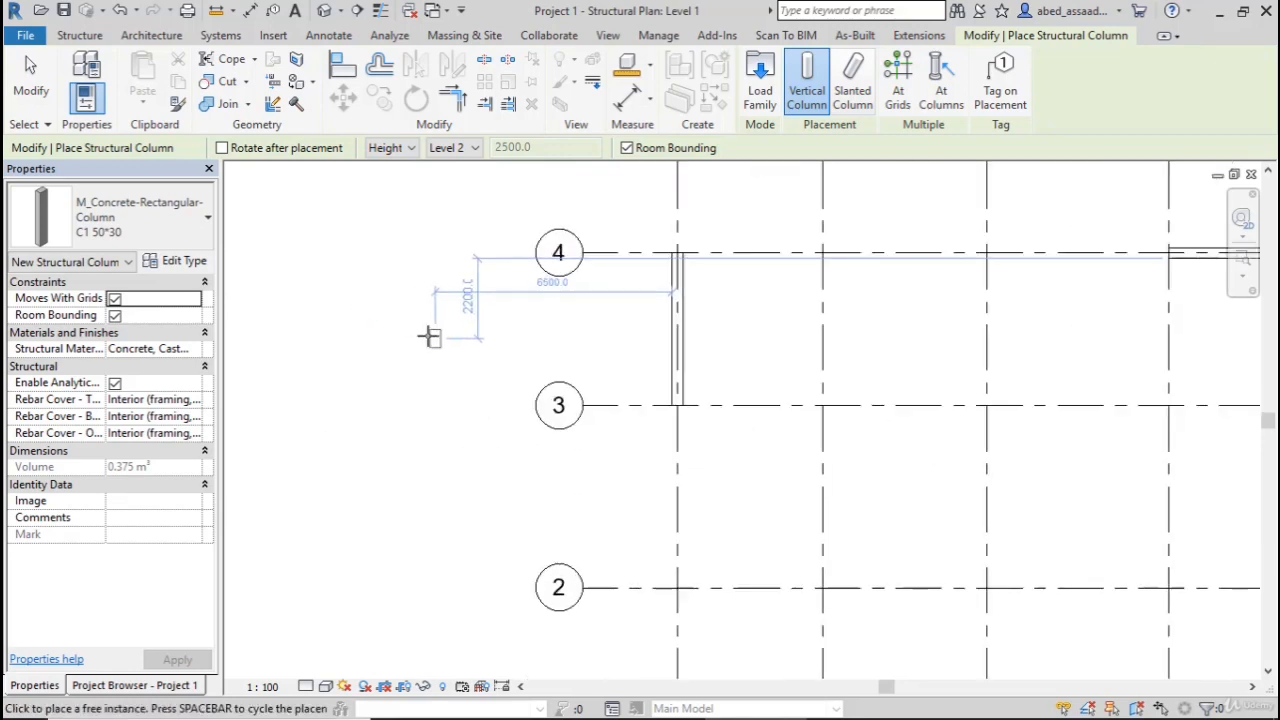
pyautogui.click(429, 336)
pyautogui.press('Escape')
pyautogui.press('Escape')
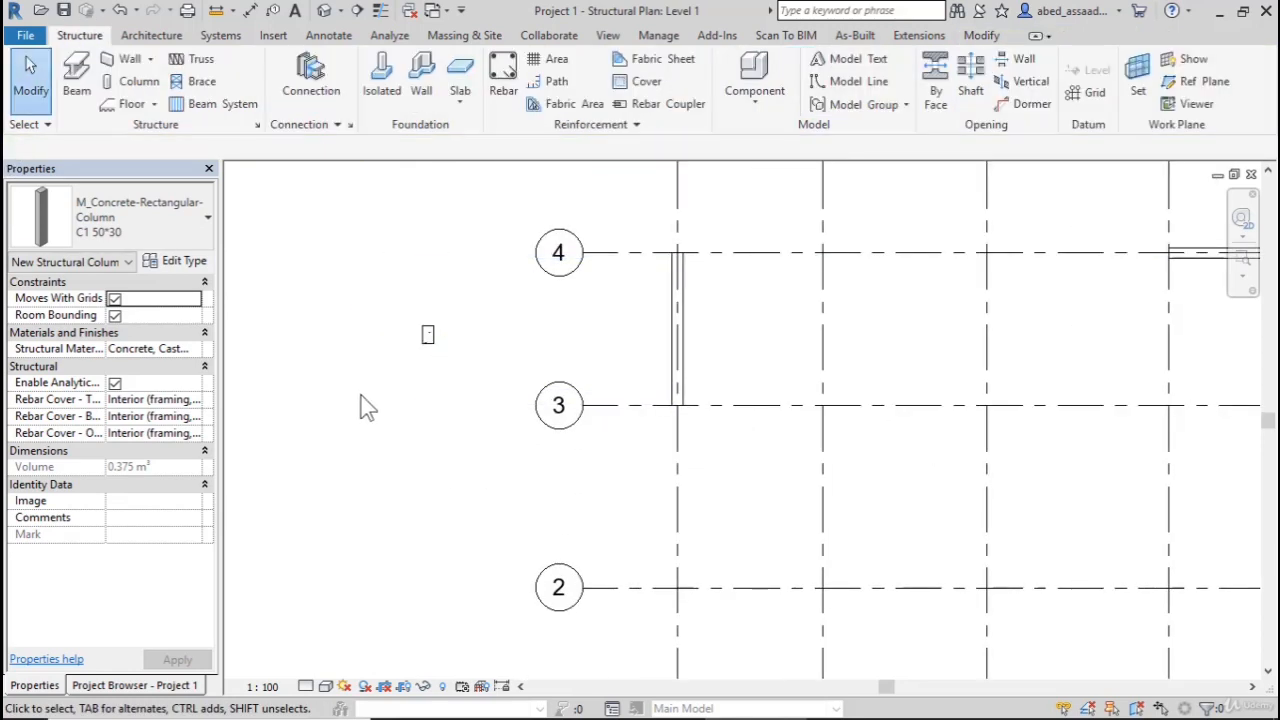
# Step: Set the placed column's base level to Level 2 and its top level to Level 3
pyautogui.moveTo(367, 407); pyautogui.dragTo(460, 300)
pyautogui.click(434, 449)
pyautogui.moveTo(409, 385); pyautogui.dragTo(456, 298)
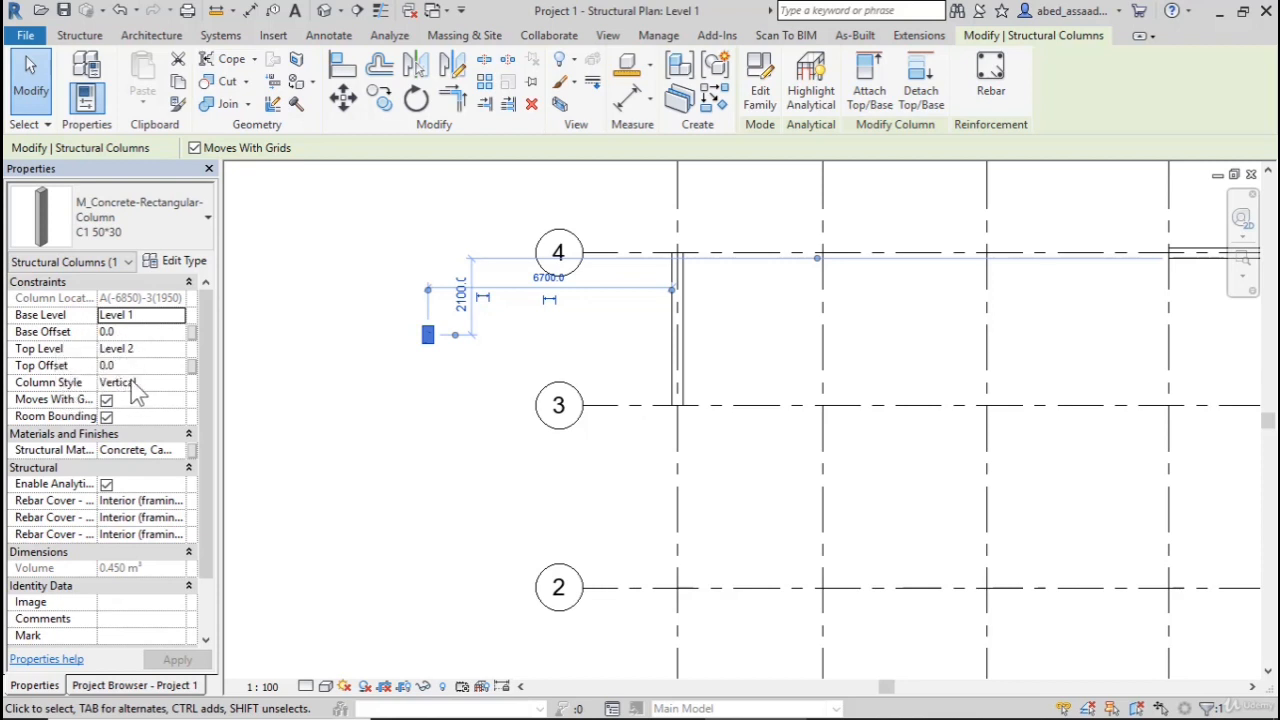
pyautogui.click(172, 315)
pyautogui.click(190, 315)
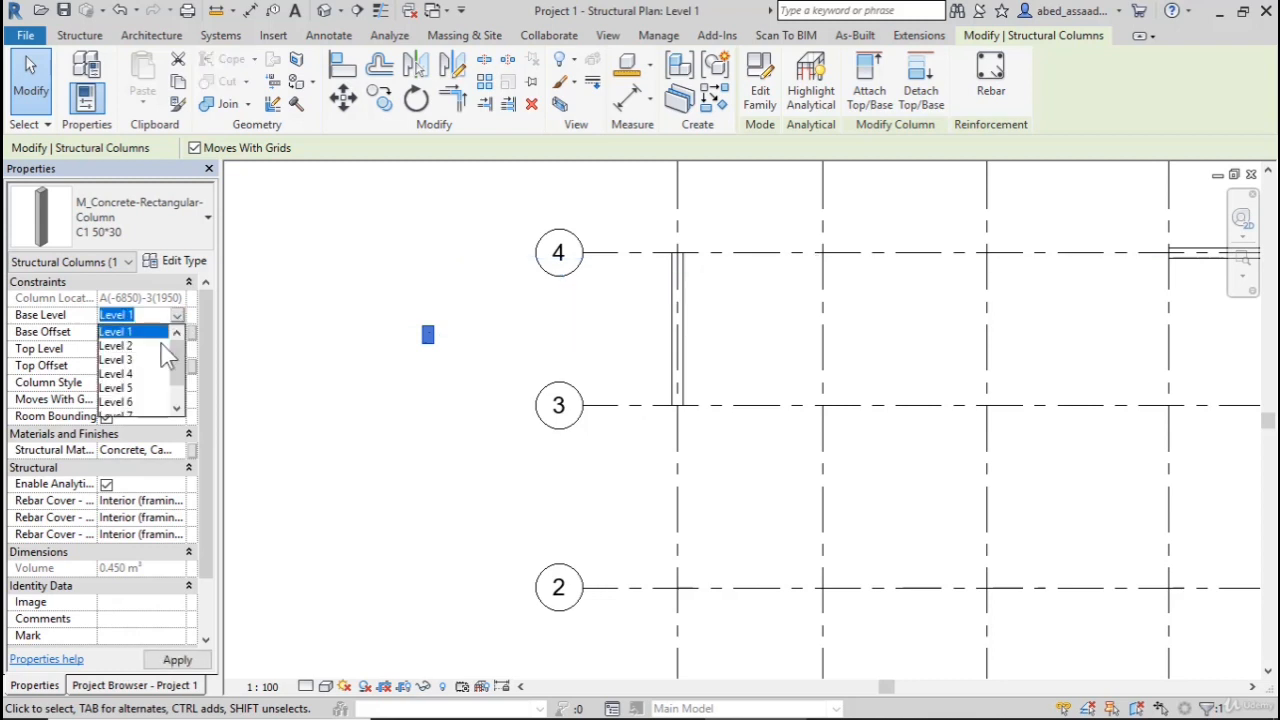
pyautogui.click(142, 344)
pyautogui.click(160, 348)
pyautogui.click(190, 348)
pyautogui.click(142, 400)
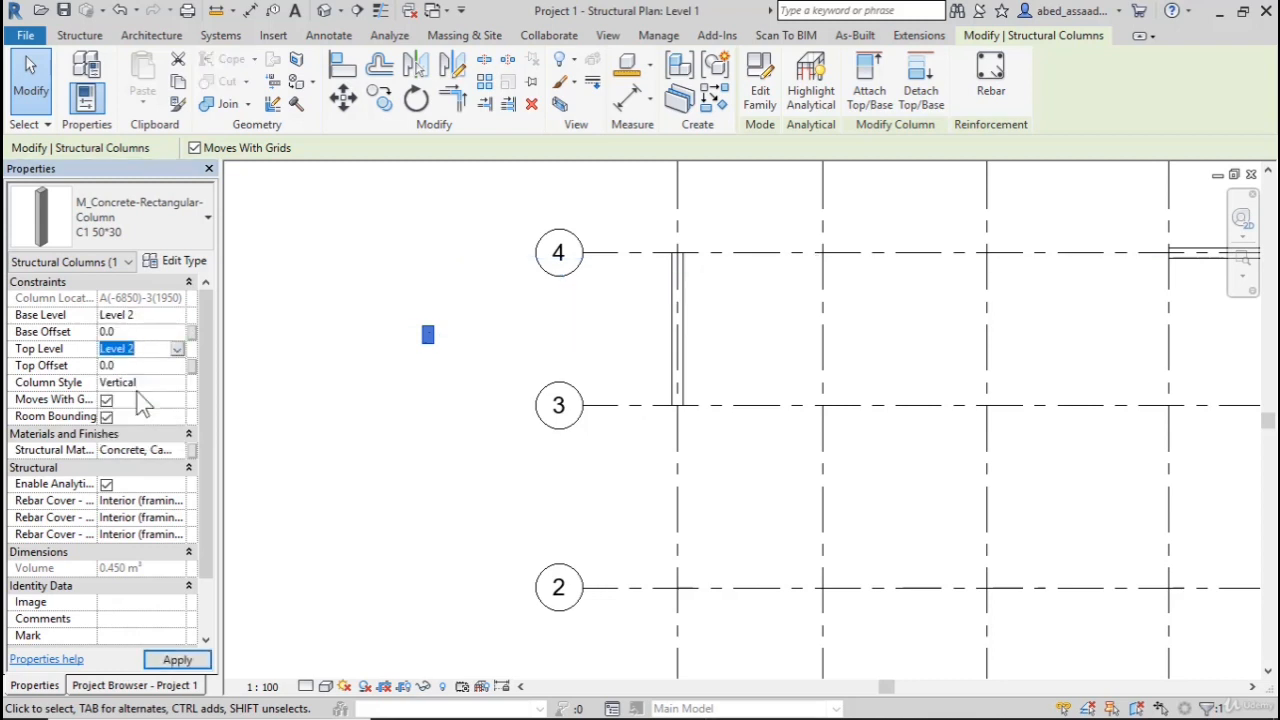
pyautogui.click(168, 661)
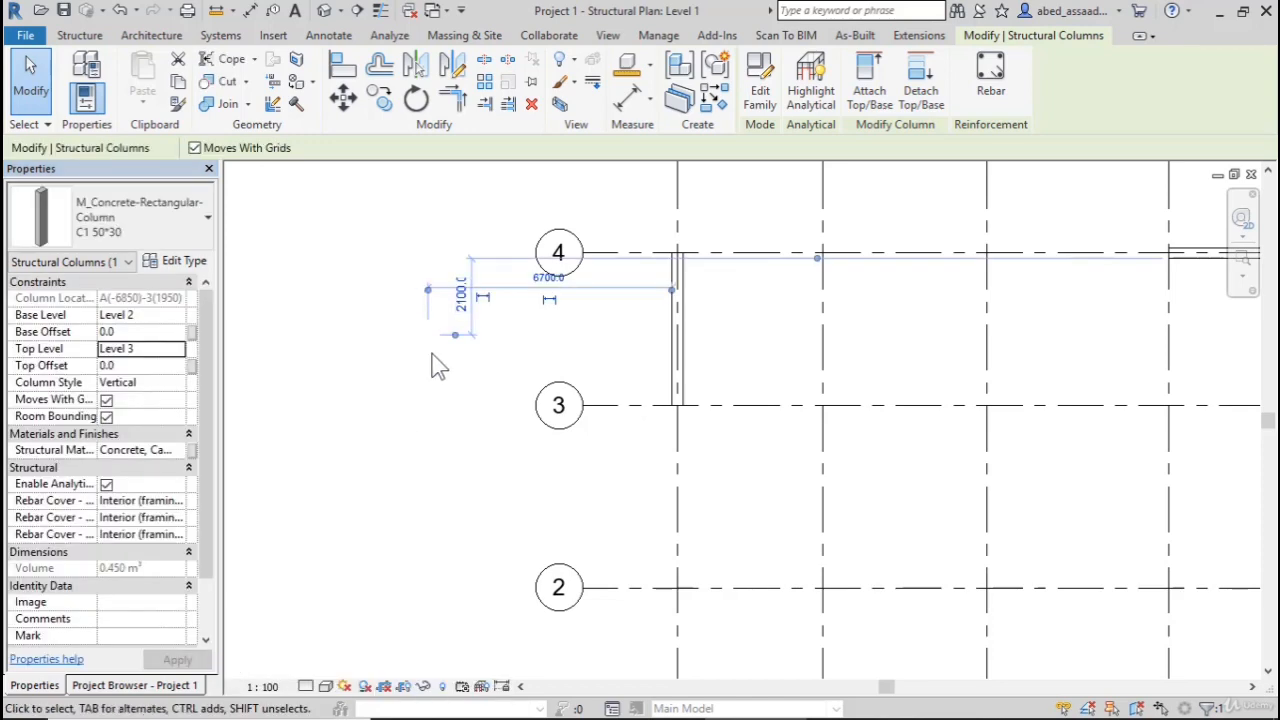
# Step: Open the Level 2 structural plan to check the column outside grid A there
pyautogui.click(136, 686)
pyautogui.doubleClick(96, 245)
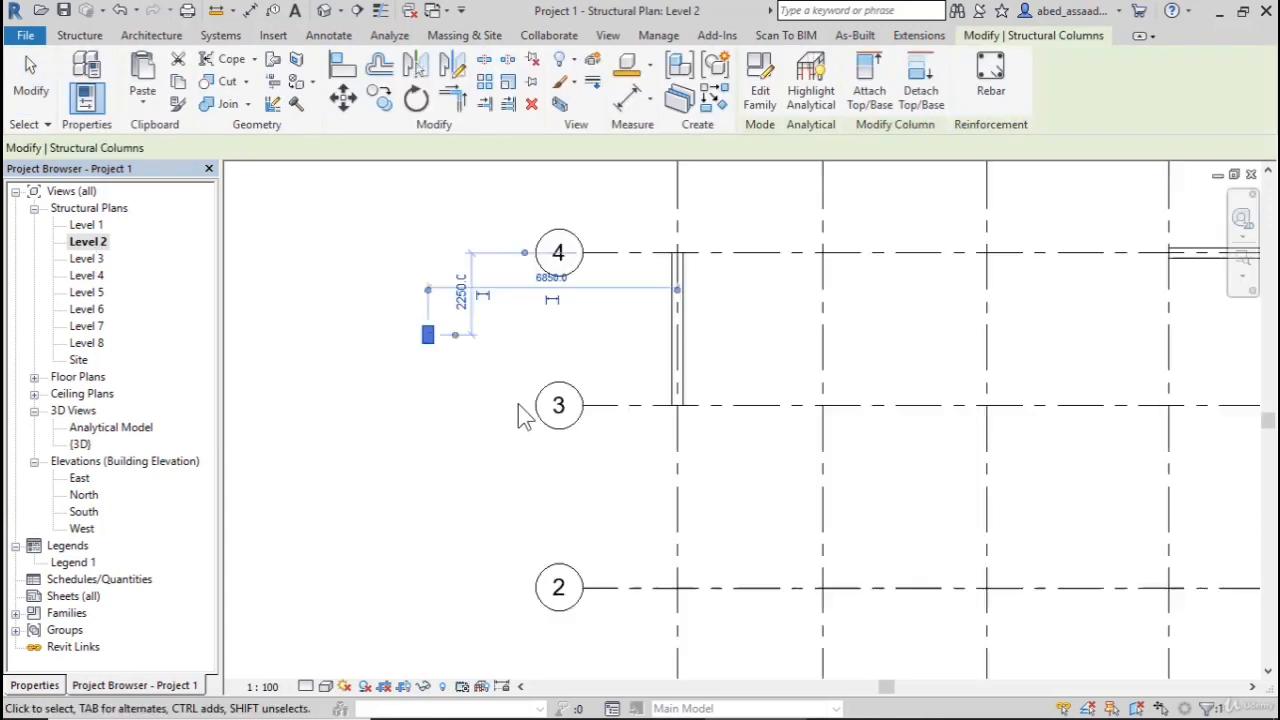
pyautogui.click(424, 458)
# Step: Set the column outside grid A to base level Level 1 and top level Level 2, and apply the change
pyautogui.click(432, 340)
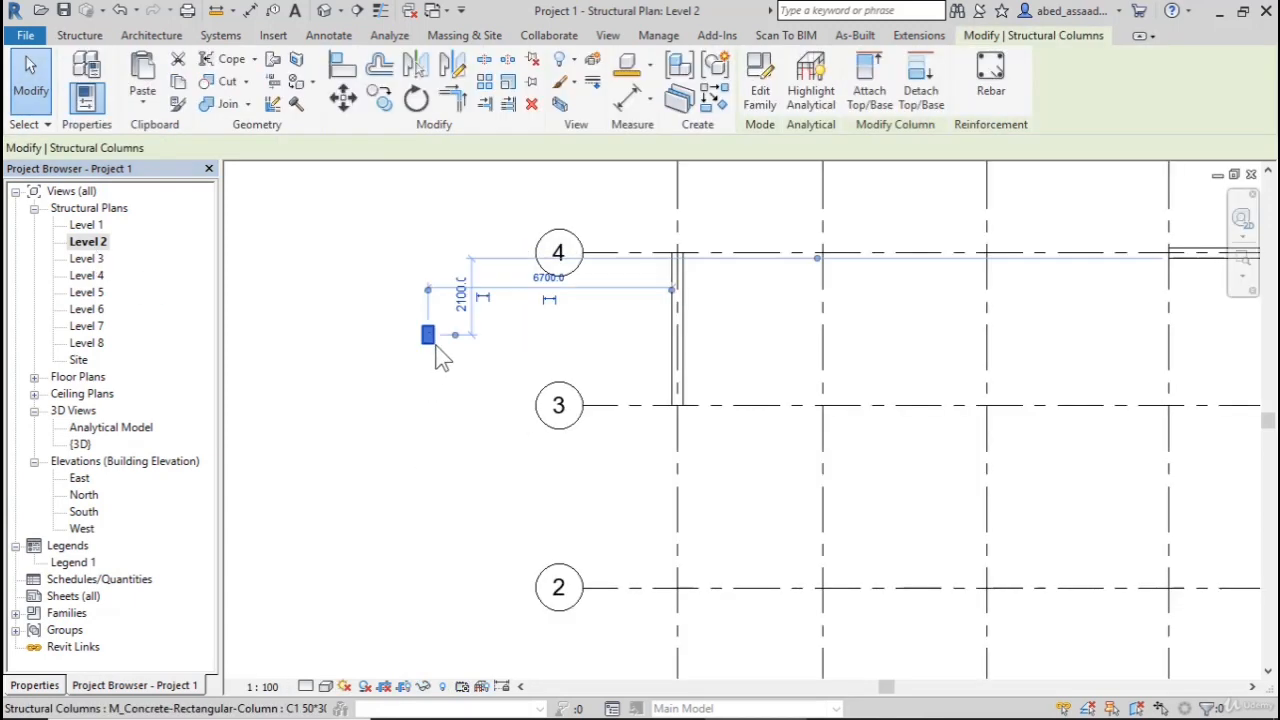
pyautogui.click(30, 686)
pyautogui.click(145, 315)
pyautogui.click(177, 315)
pyautogui.click(116, 331)
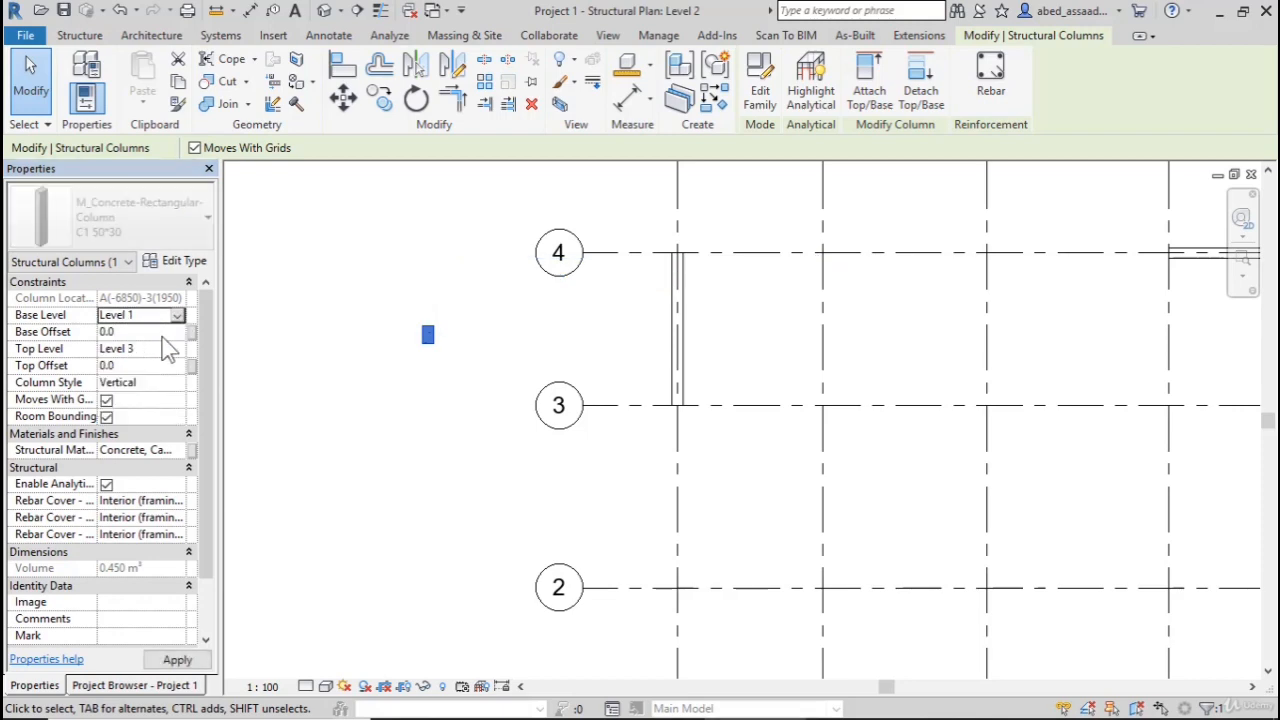
pyautogui.click(177, 348)
pyautogui.click(140, 380)
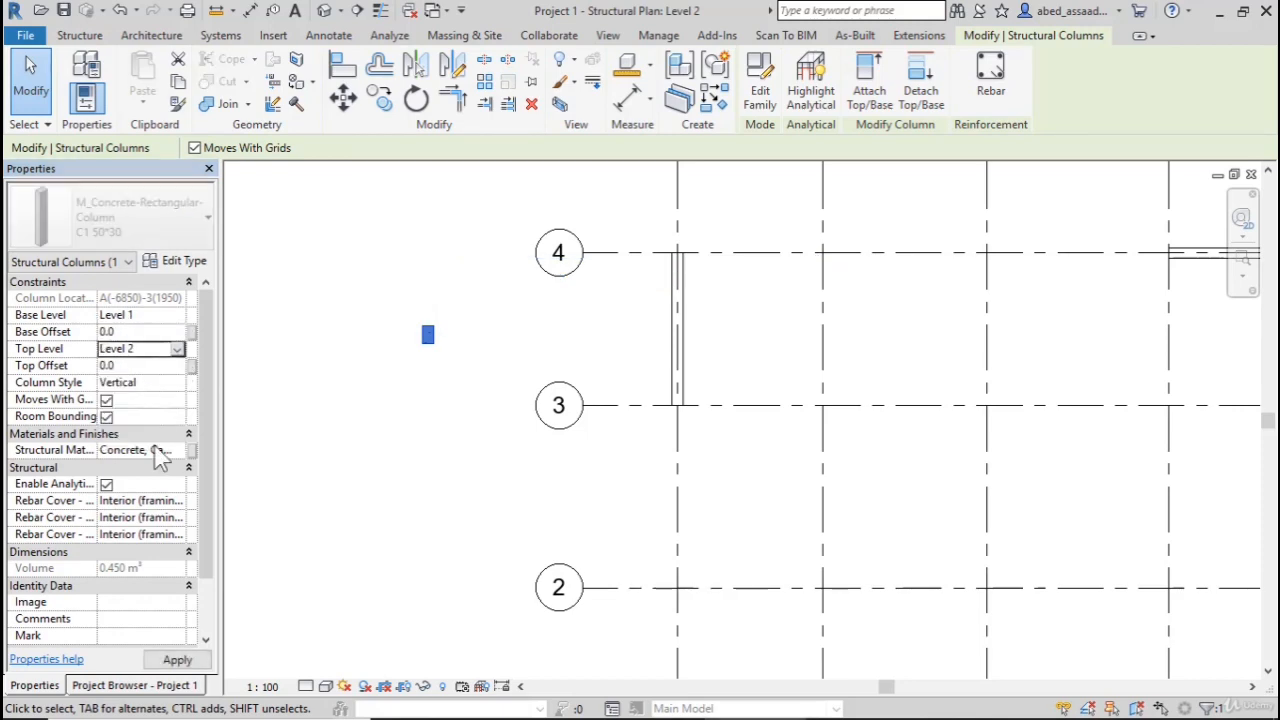
pyautogui.click(177, 660)
pyautogui.click(420, 430)
# Step: Delete the column outside grid A between grids 3 and 4
pyautogui.scroll(-4, 421, 412)
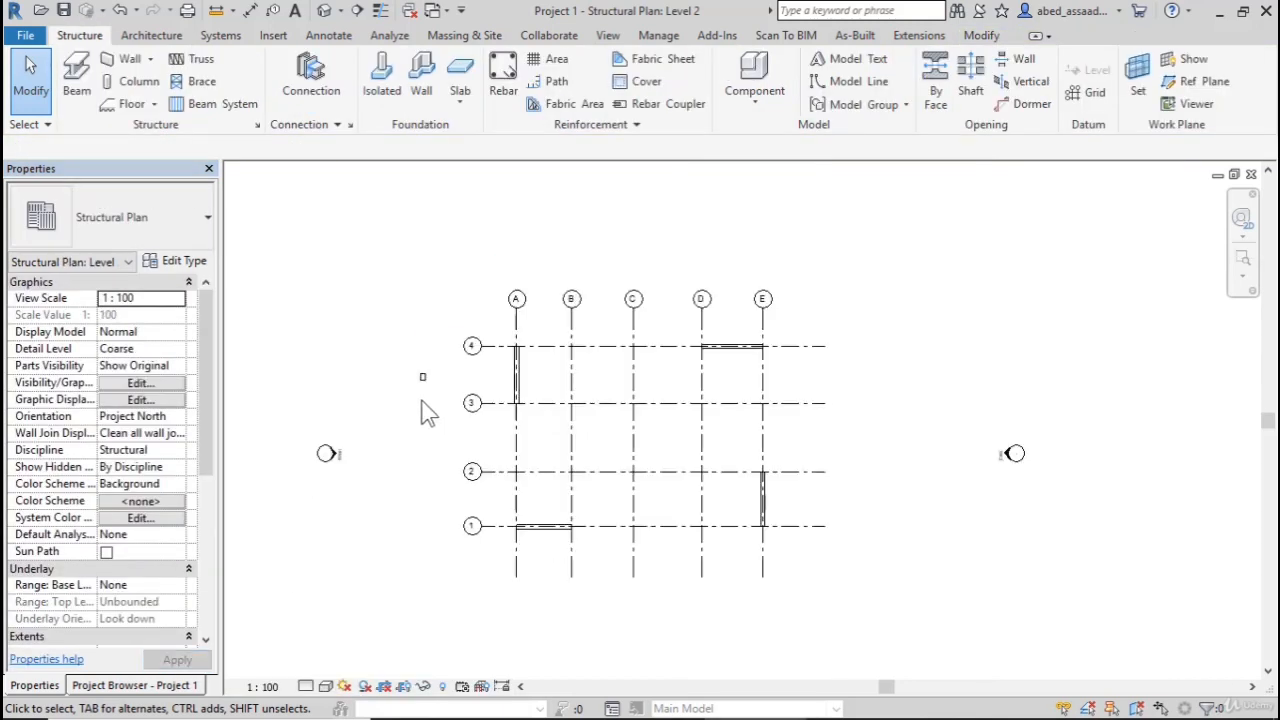
pyautogui.click(440, 345)
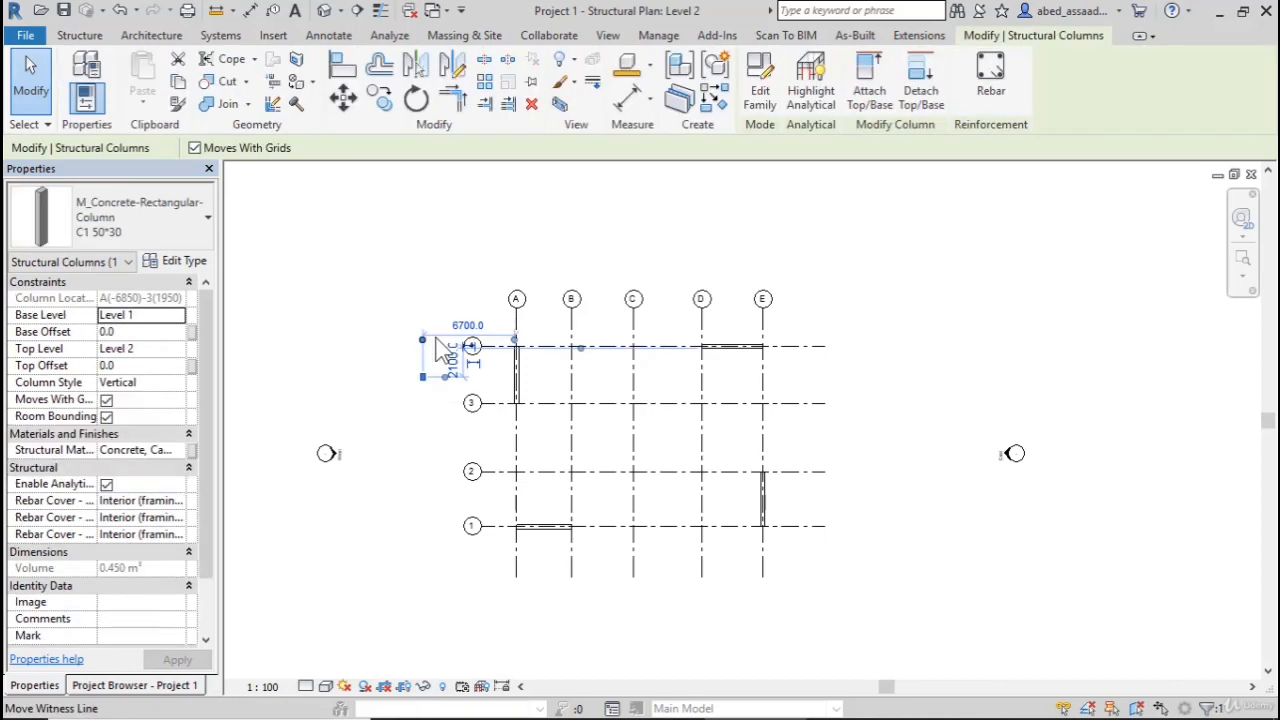
pyautogui.press('Delete')
# Step: Try to place a structural column from the Level 2 plan with its height set up to Level 2
pyautogui.click(139, 81)
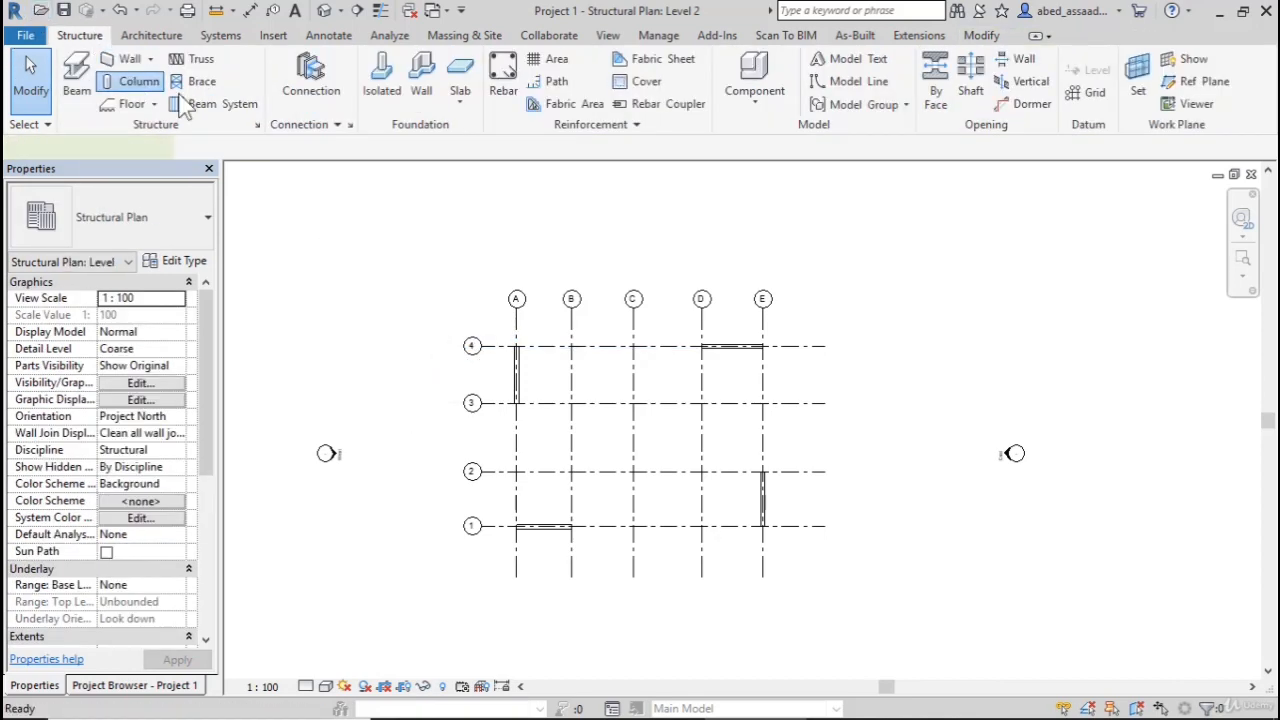
pyautogui.scroll(4, 483, 245)
pyautogui.scroll(-1, 483, 245)
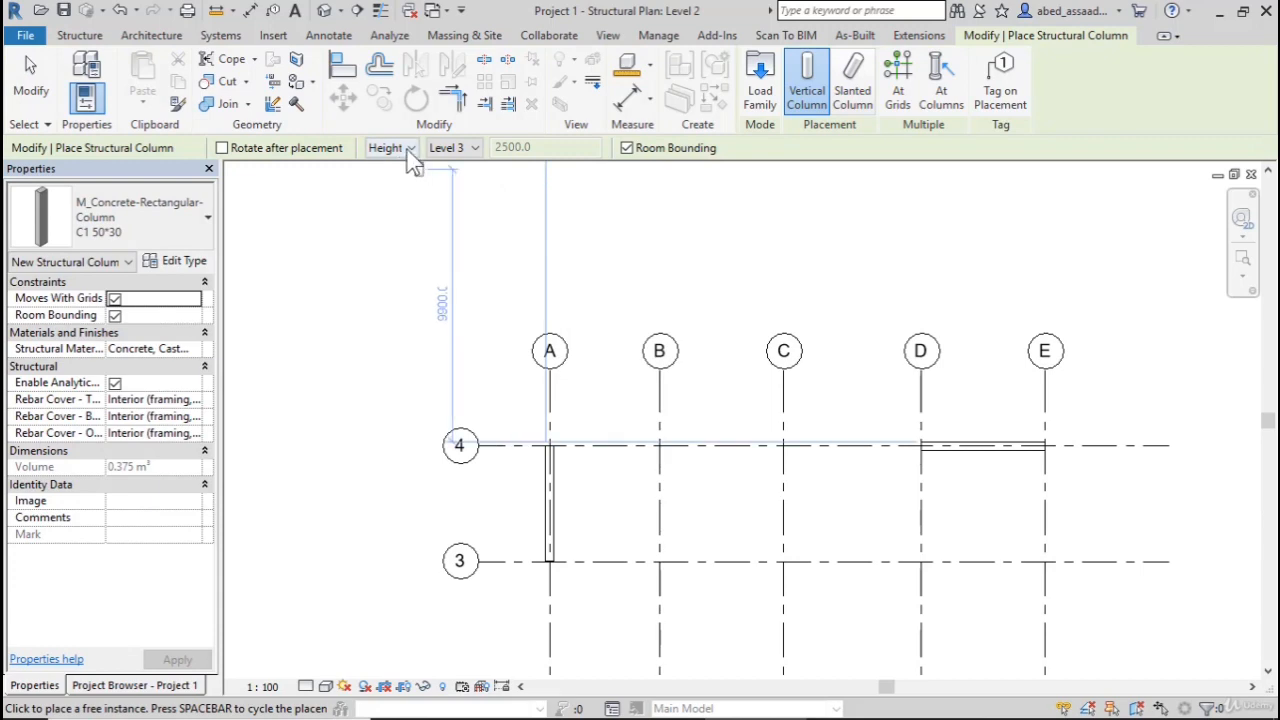
pyautogui.click(452, 147)
pyautogui.click(463, 184)
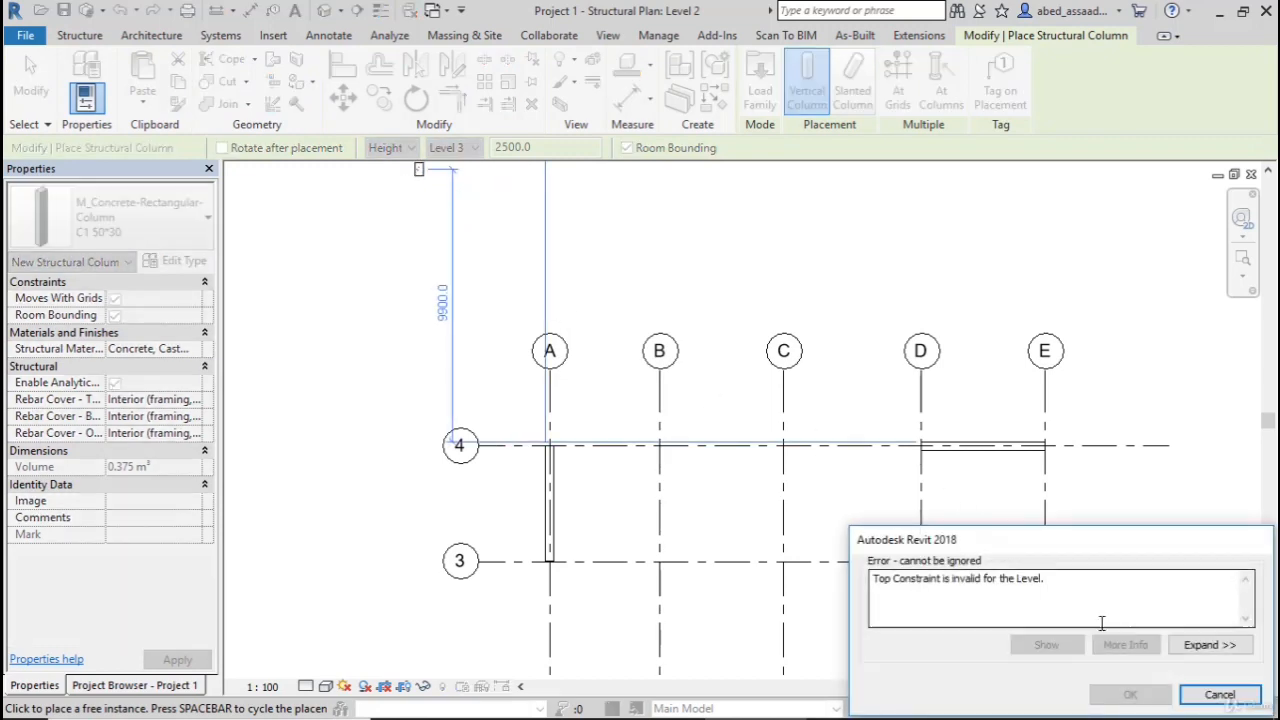
pyautogui.click(1222, 691)
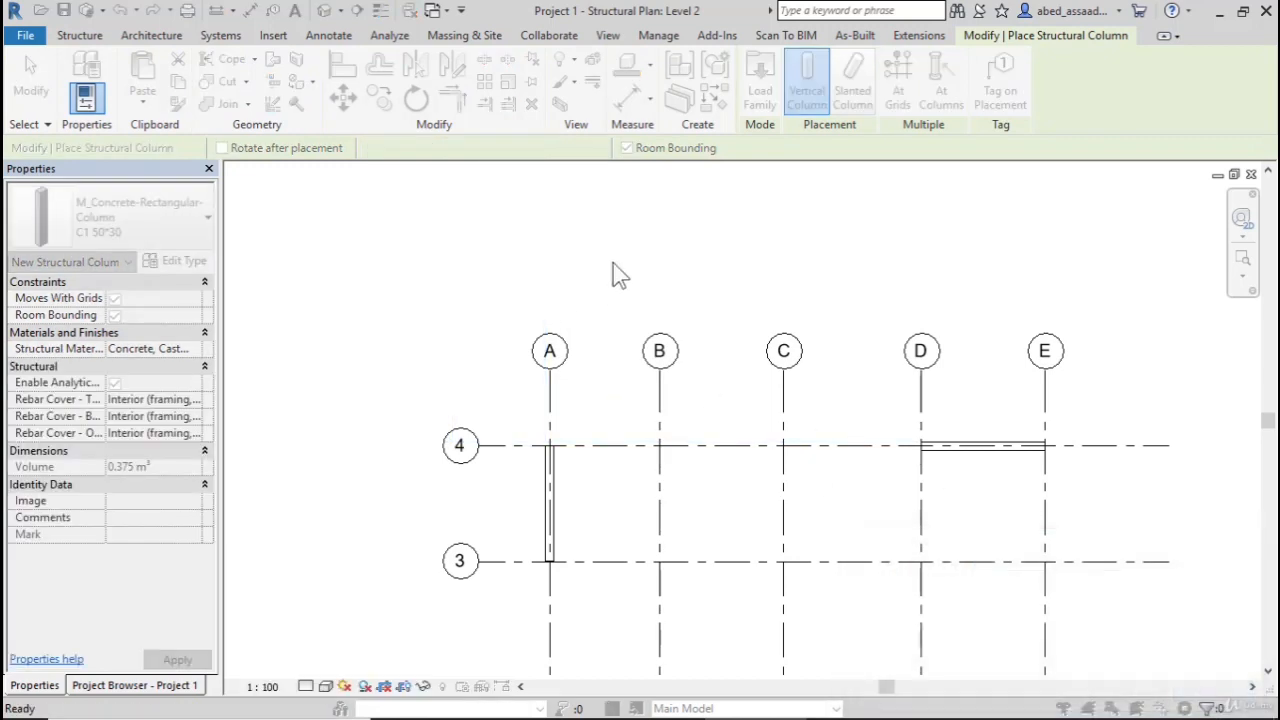
# Step: Open the Level 1 structural plan and start placing a C1 50*30 structural column there
pyautogui.click(140, 686)
pyautogui.doubleClick(87, 226)
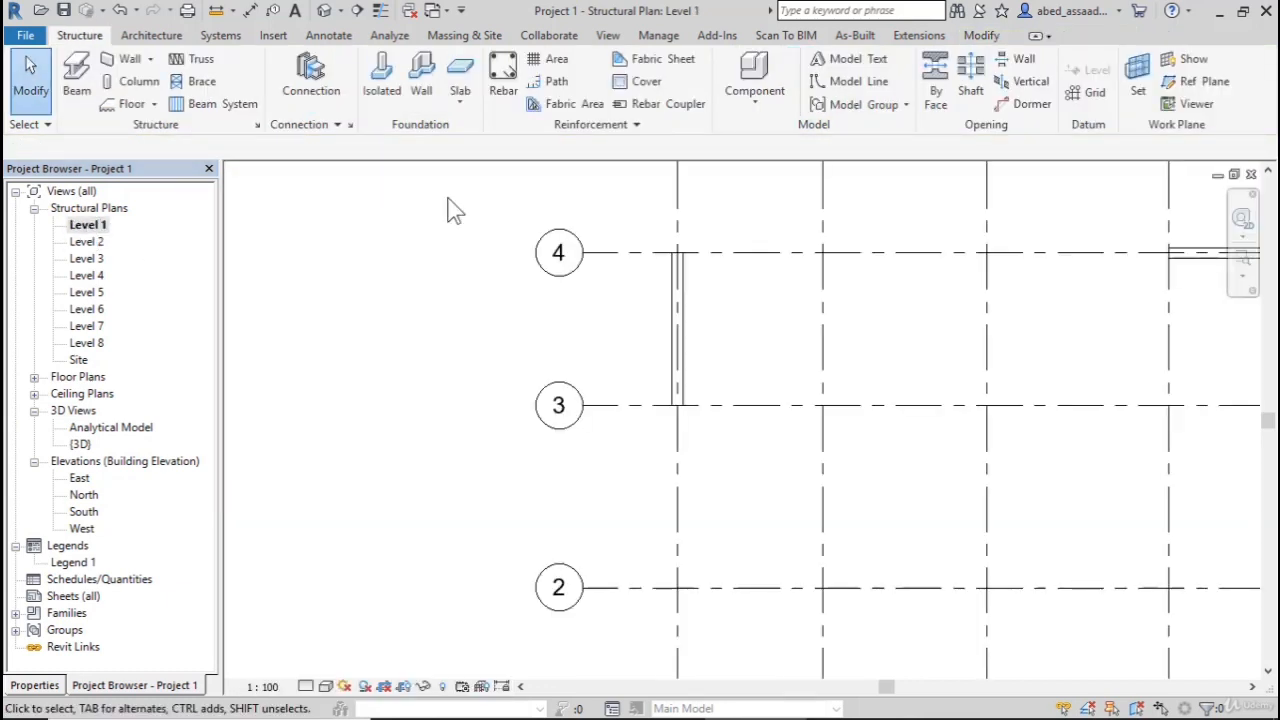
pyautogui.click(125, 83)
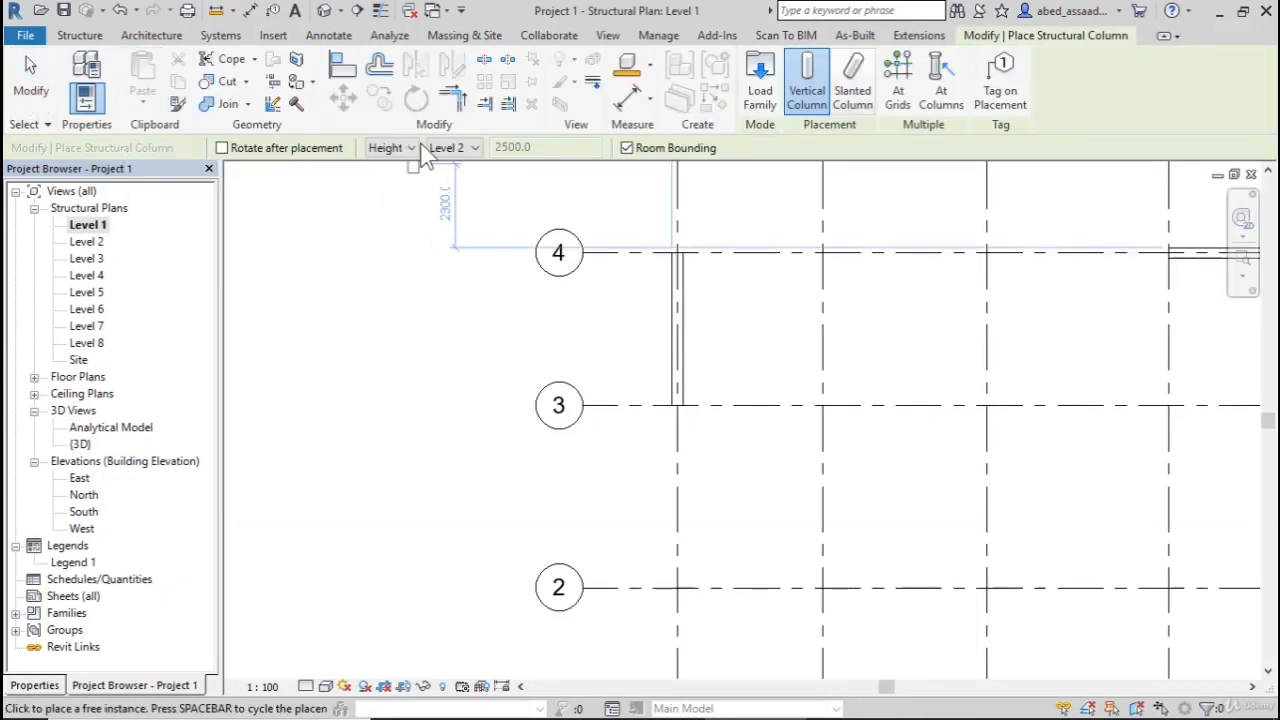
# Step: Rotate the unplaced column repeatedly in the free area outside grid A, between grids 3 and 4
pyautogui.scroll(5, 460, 310)
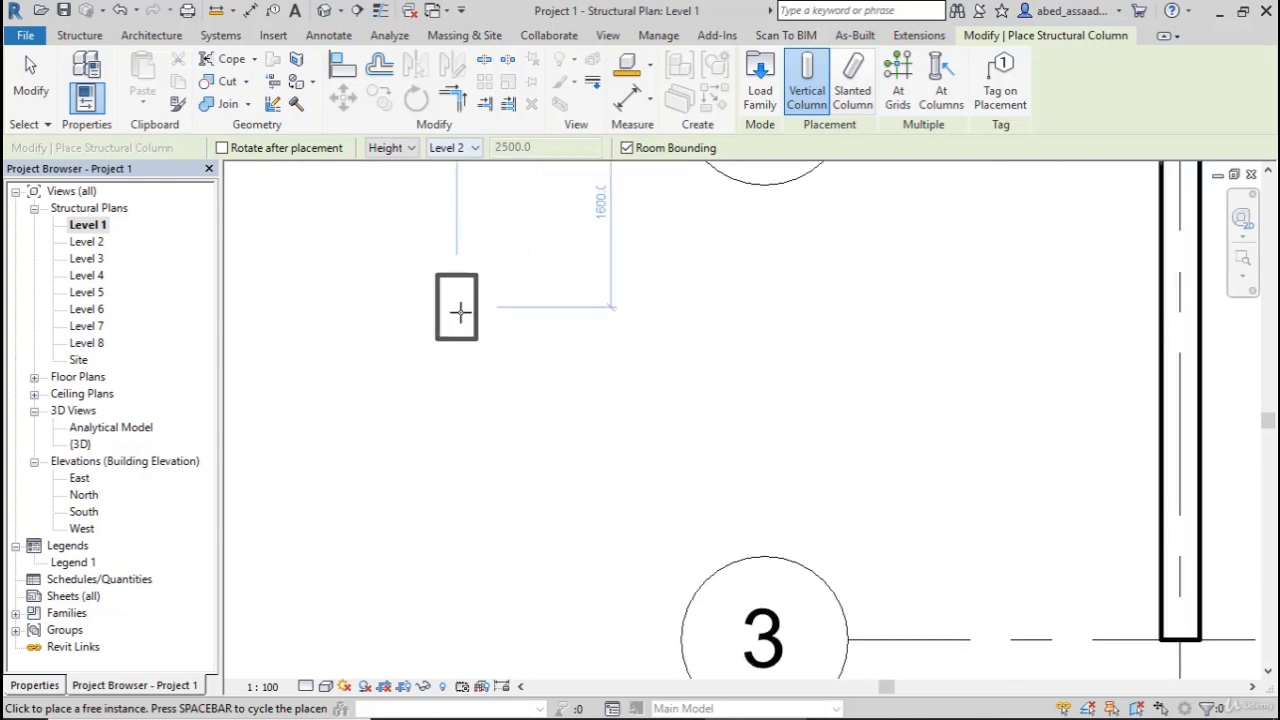
pyautogui.press('space')
pyautogui.press('space')
pyautogui.press('space')
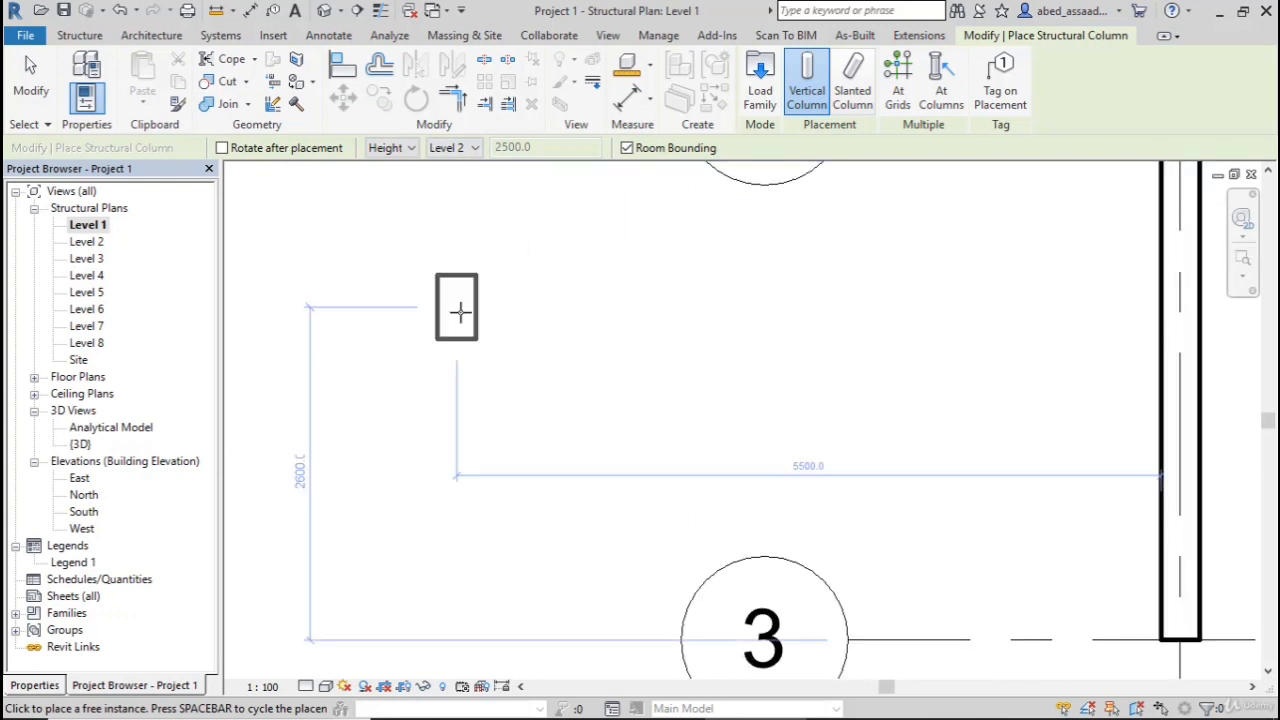
pyautogui.press('space')
pyautogui.press('space')
pyautogui.press('space')
pyautogui.press('space')
pyautogui.press('space')
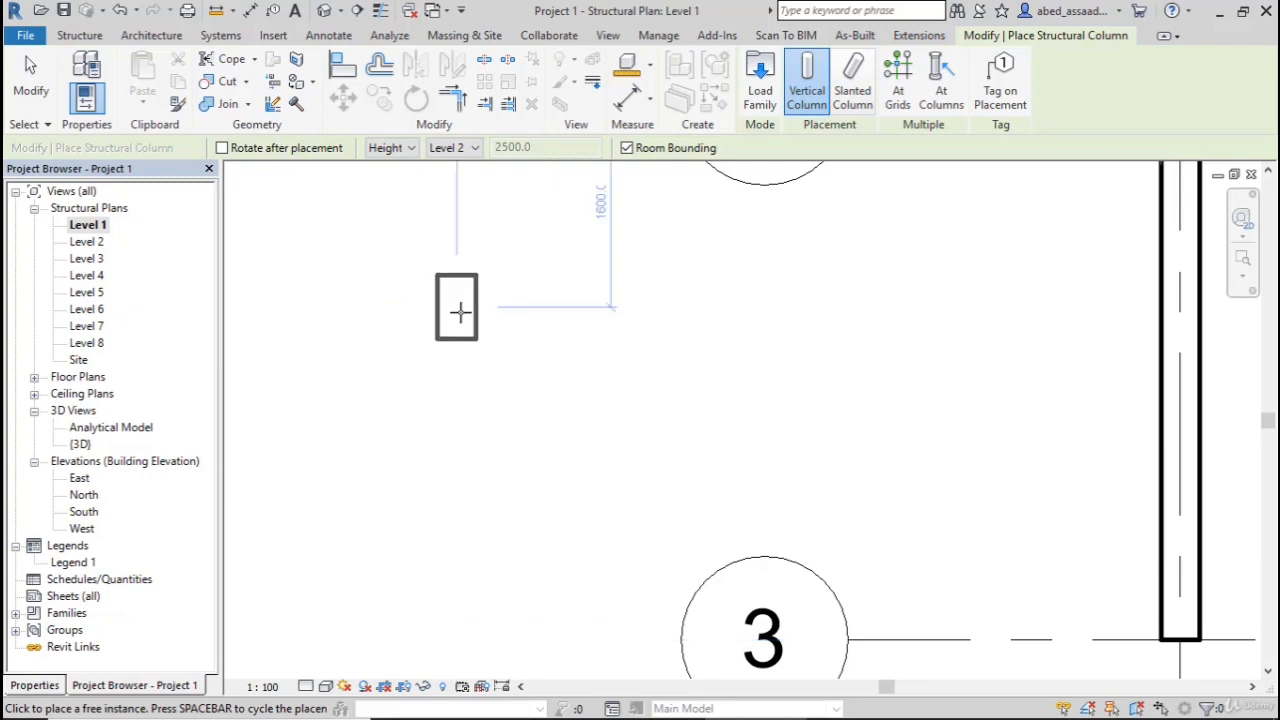
pyautogui.press('space')
pyautogui.press('space')
# Step: Cycle the unplaced column through its orthogonal and diagonal orientations at the intersection of grids B and 4
pyautogui.scroll(-6, 377, 329)
pyautogui.scroll(5, 586, 249)
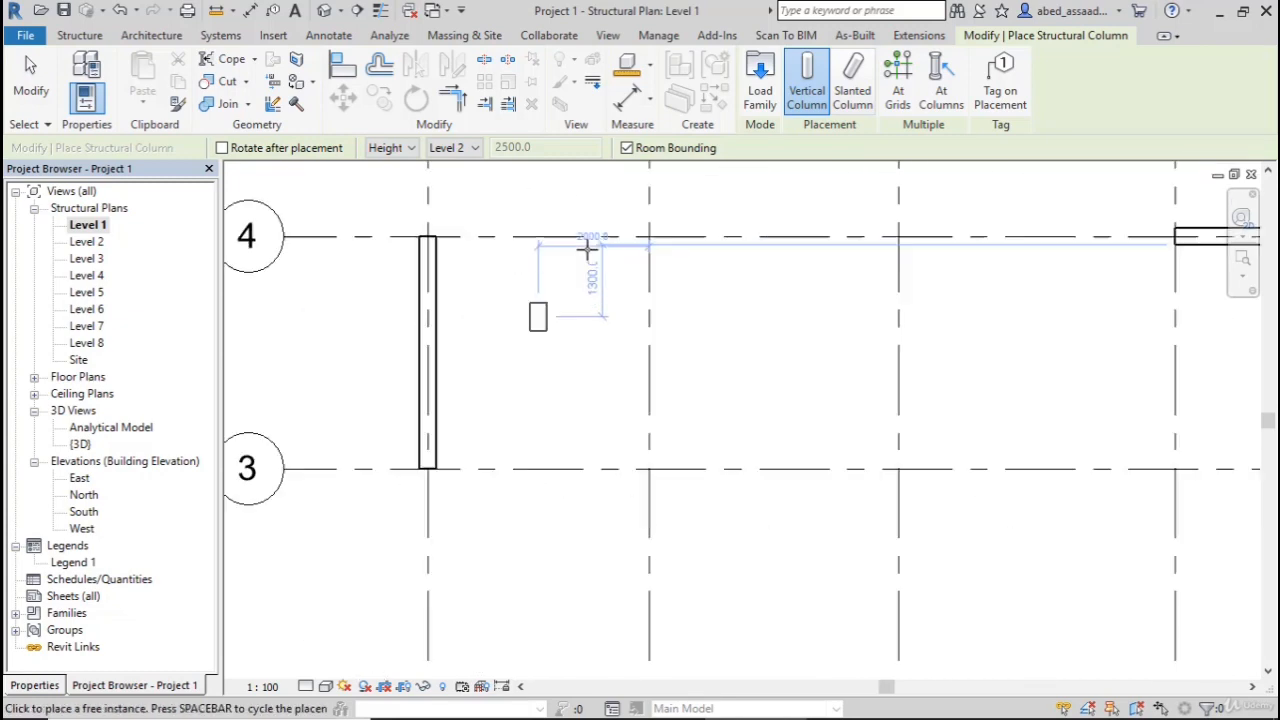
pyautogui.scroll(6, 594, 320)
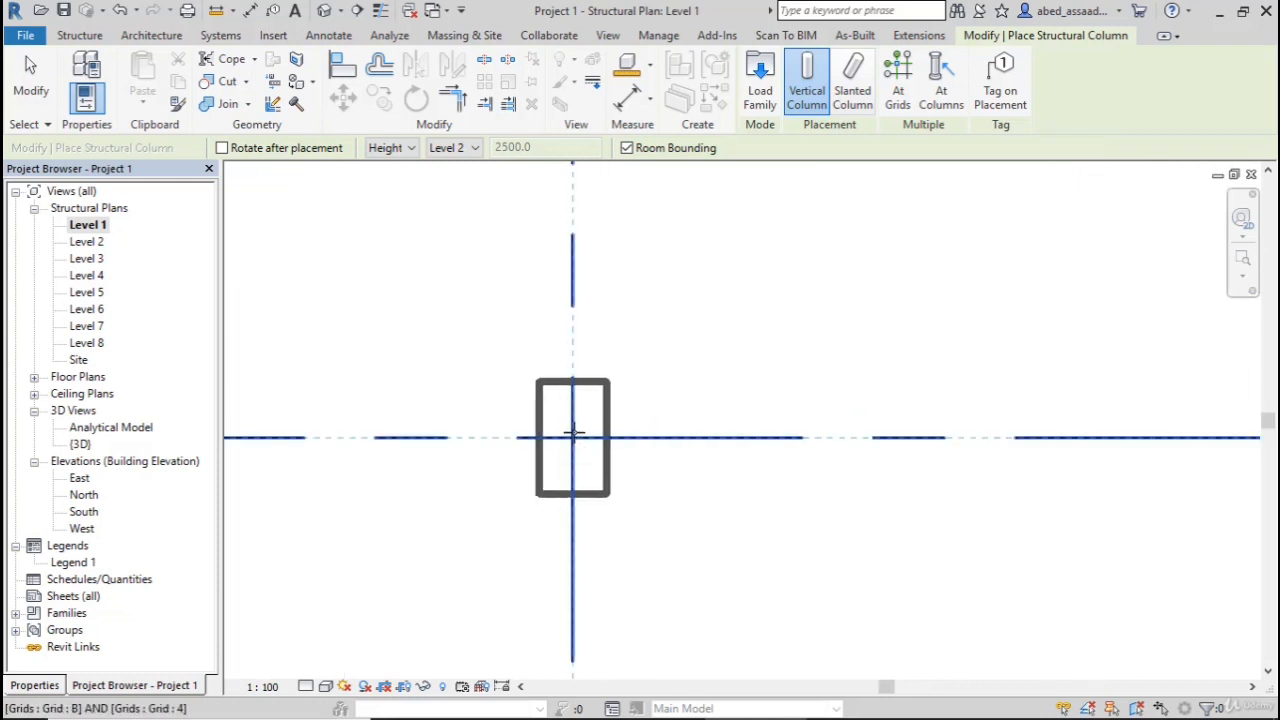
pyautogui.press('space')
pyautogui.press('space')
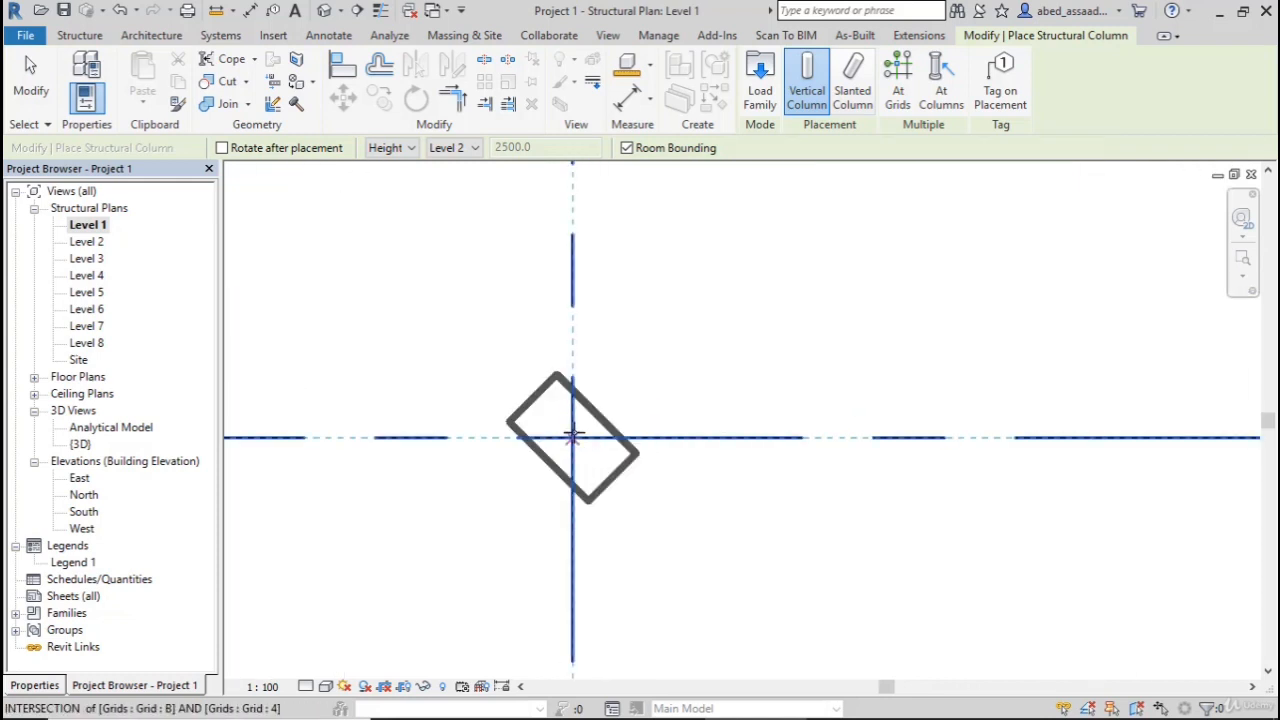
pyautogui.press('space')
pyautogui.press('space')
pyautogui.press('space')
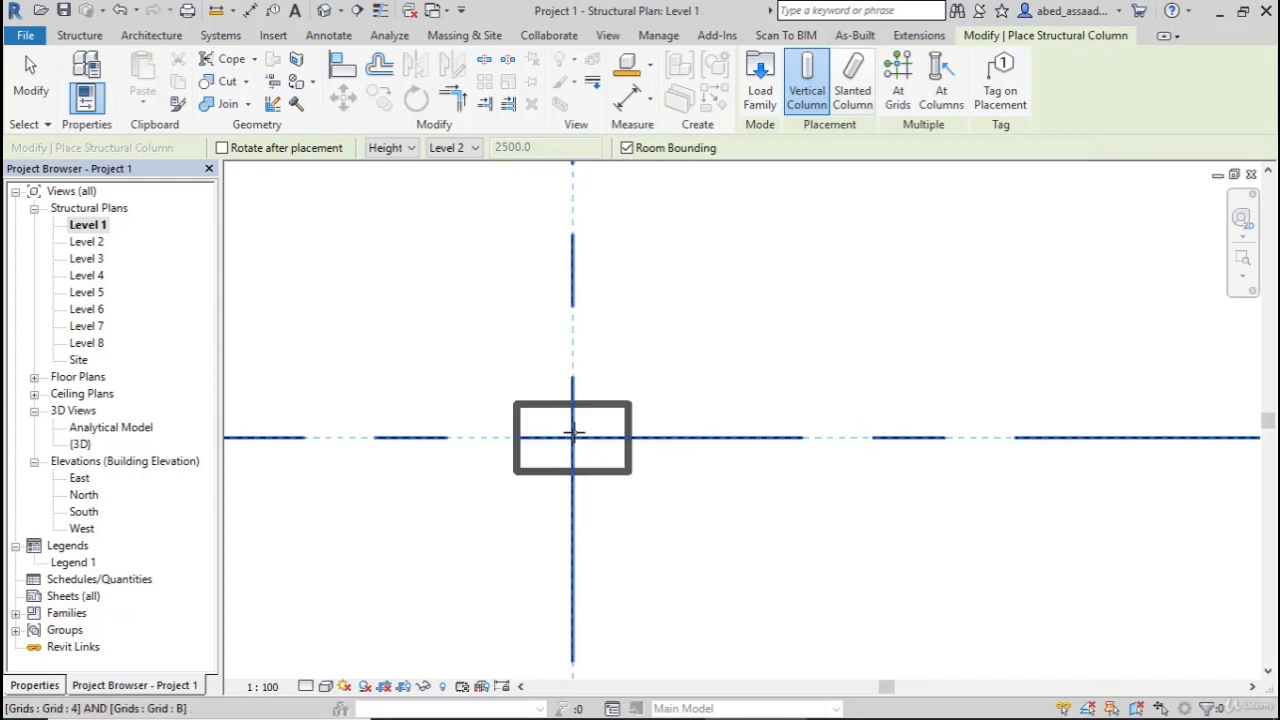
pyautogui.press('space')
pyautogui.press('space')
pyautogui.press('space')
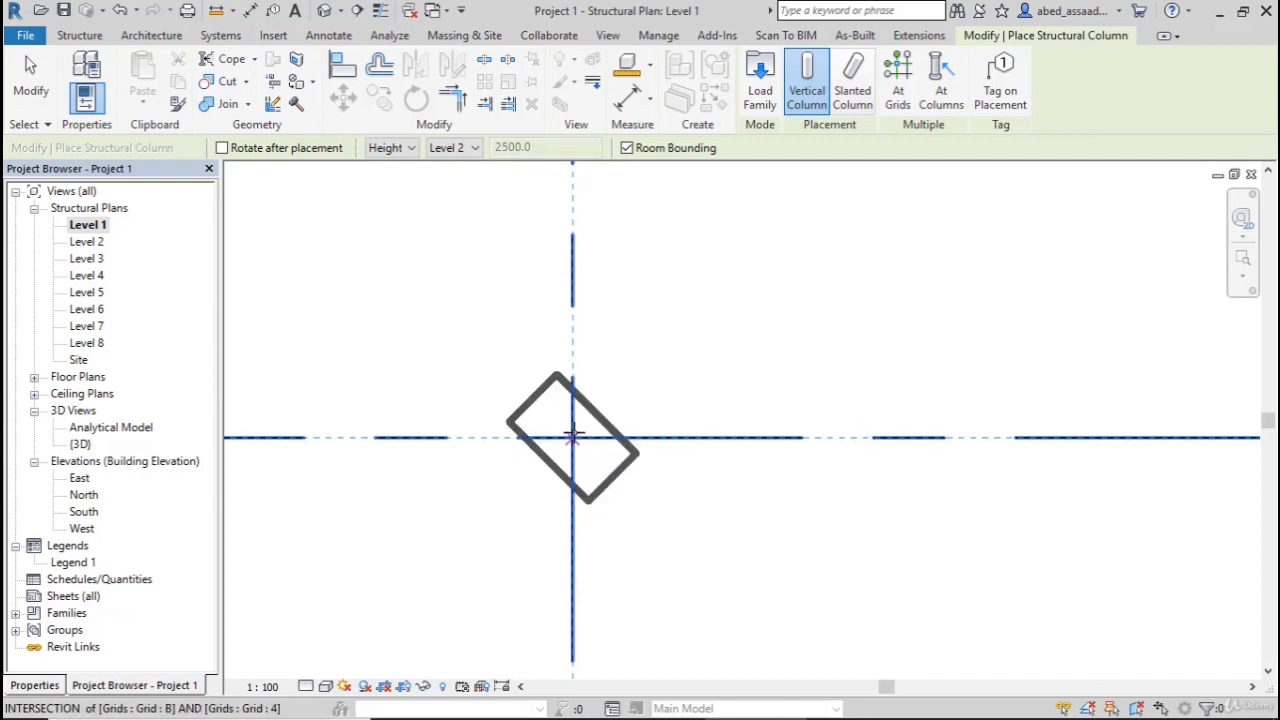
pyautogui.press('space')
# Step: Place one column between grids B and C, about 700 mm outside the wall line on grid 4, and rotate it by 90 degrees
pyautogui.scroll(-5, 573, 430)
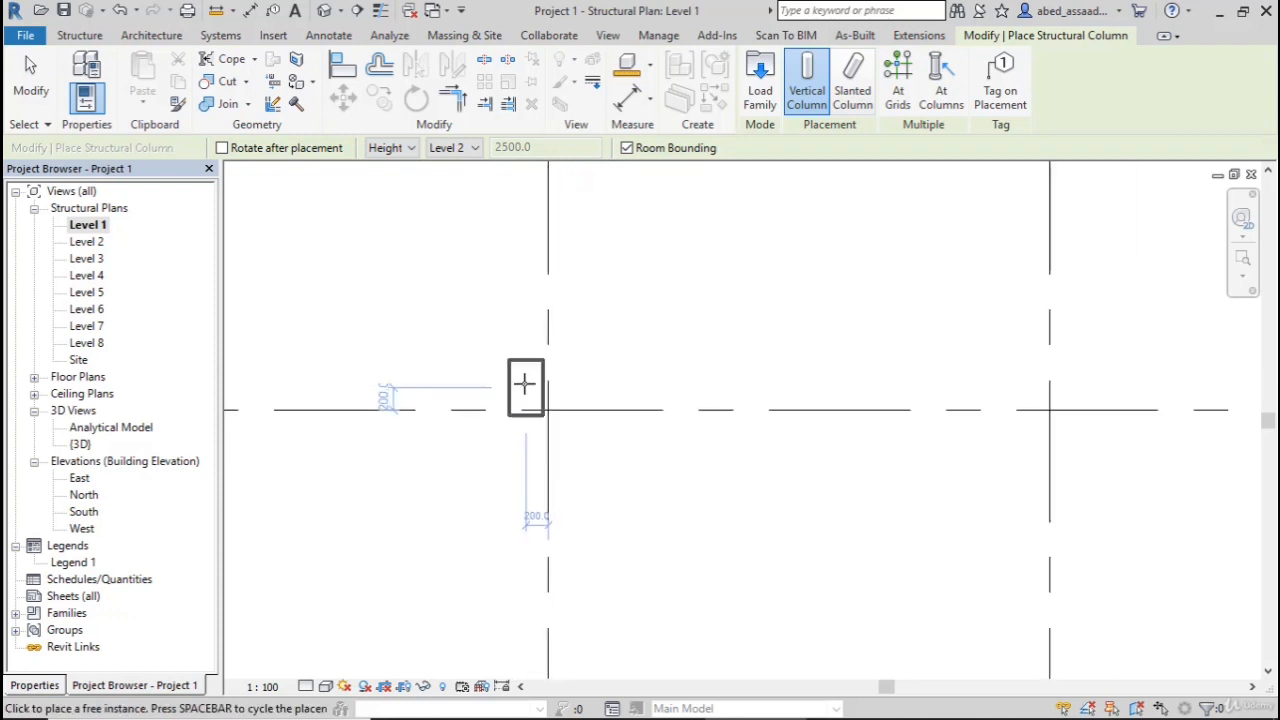
pyautogui.click(645, 345)
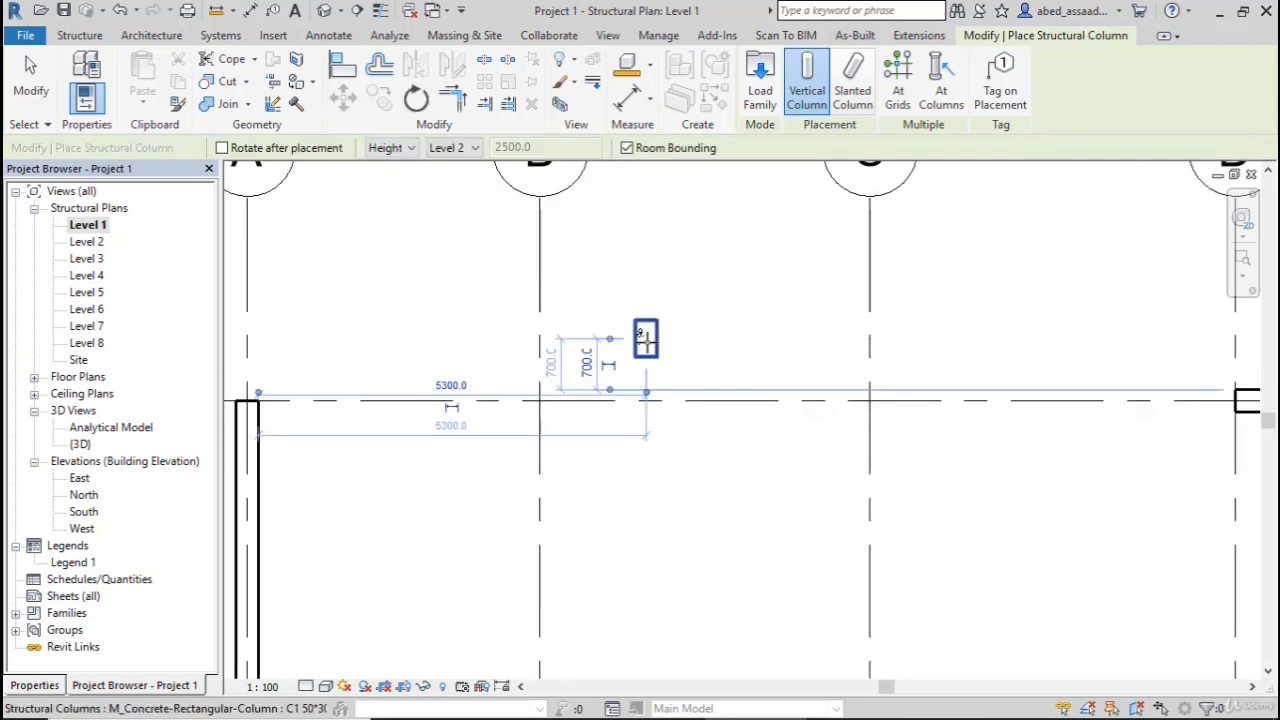
pyautogui.click(45, 90)
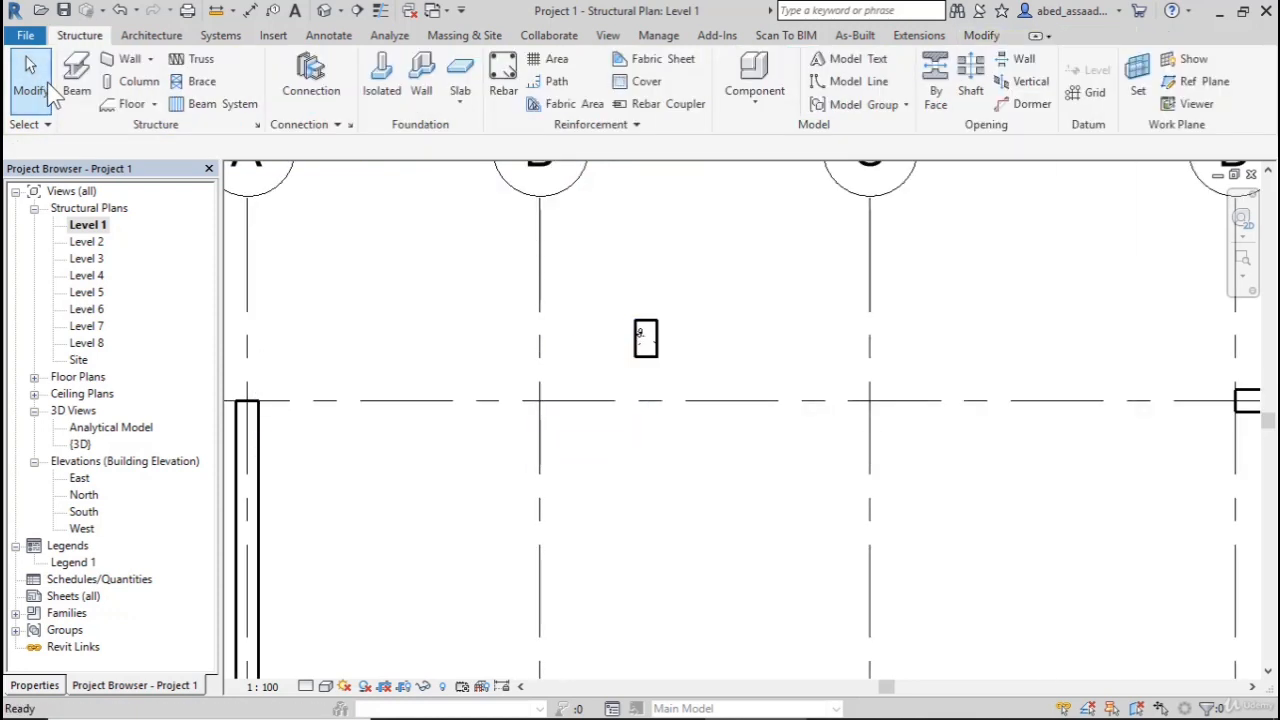
pyautogui.click(647, 336)
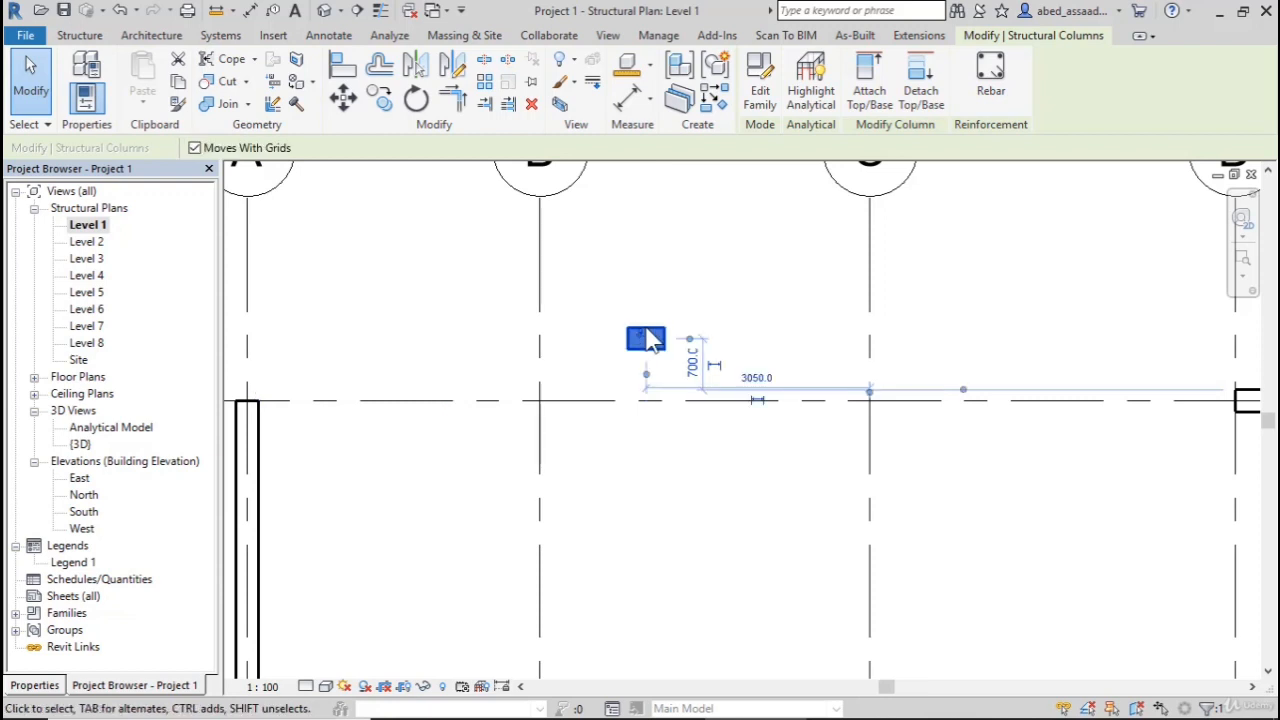
pyautogui.press('space')
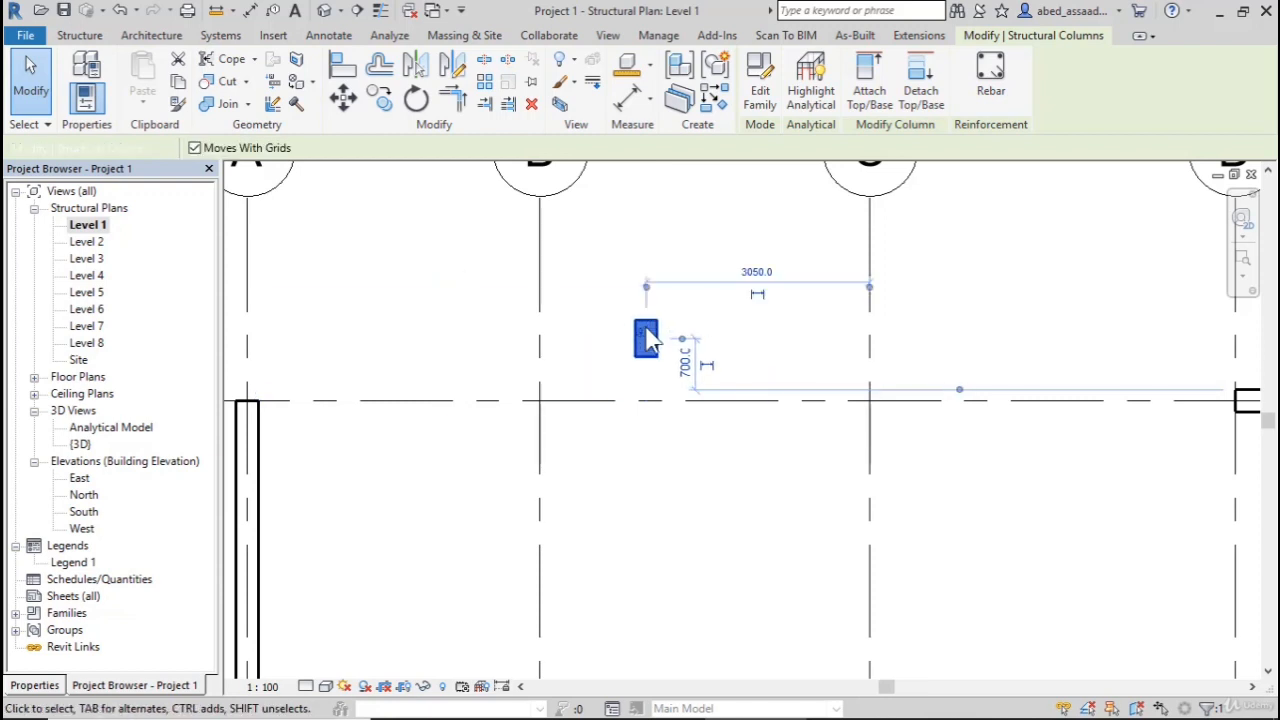
pyautogui.click(620, 242)
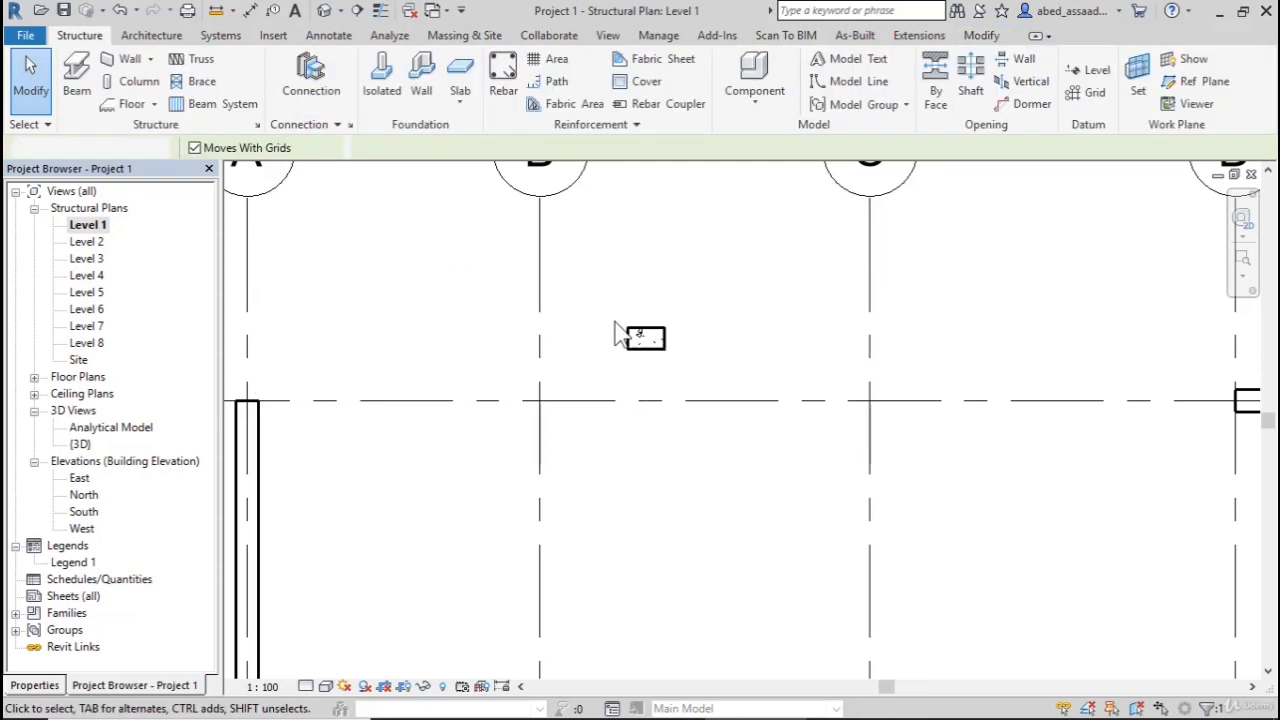
# Step: Delete the rotated column between grids B and C
pyautogui.click(632, 340)
pyautogui.press('Delete')
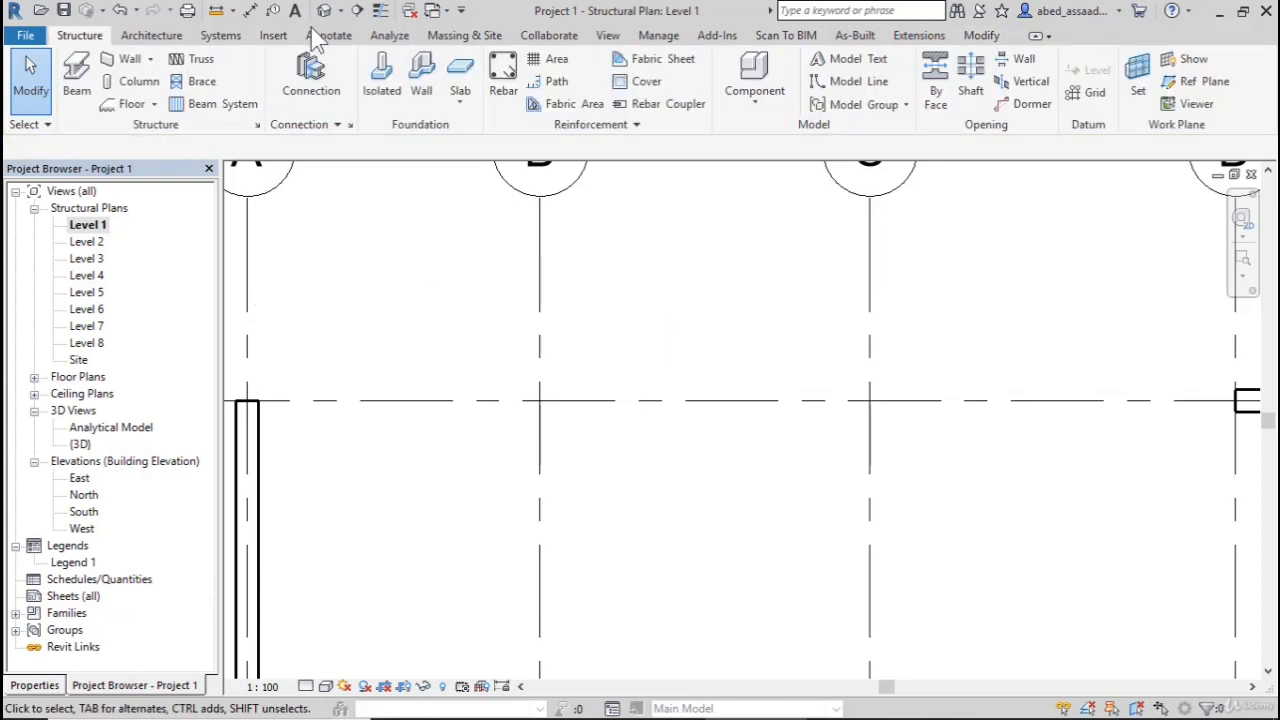
# Step: Start placing C1 50*30 structural columns at grid intersections, with their height up to Level 2
pyautogui.click(139, 81)
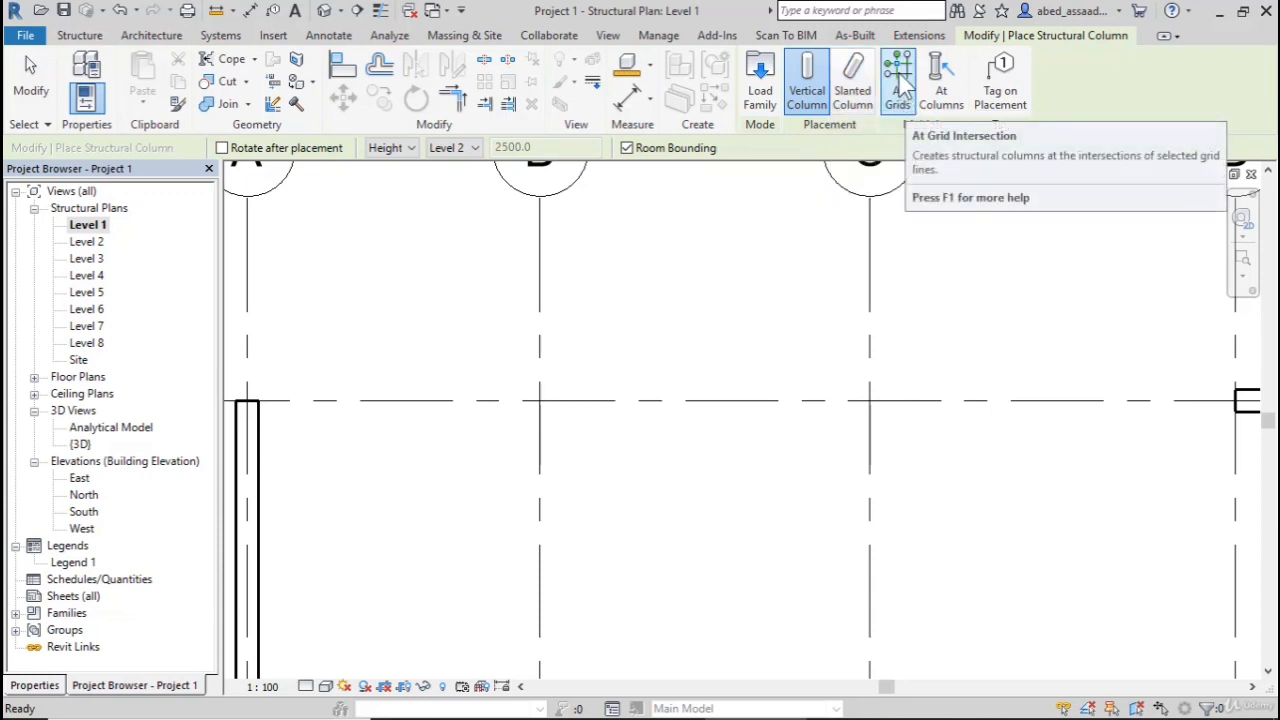
pyautogui.click(903, 96)
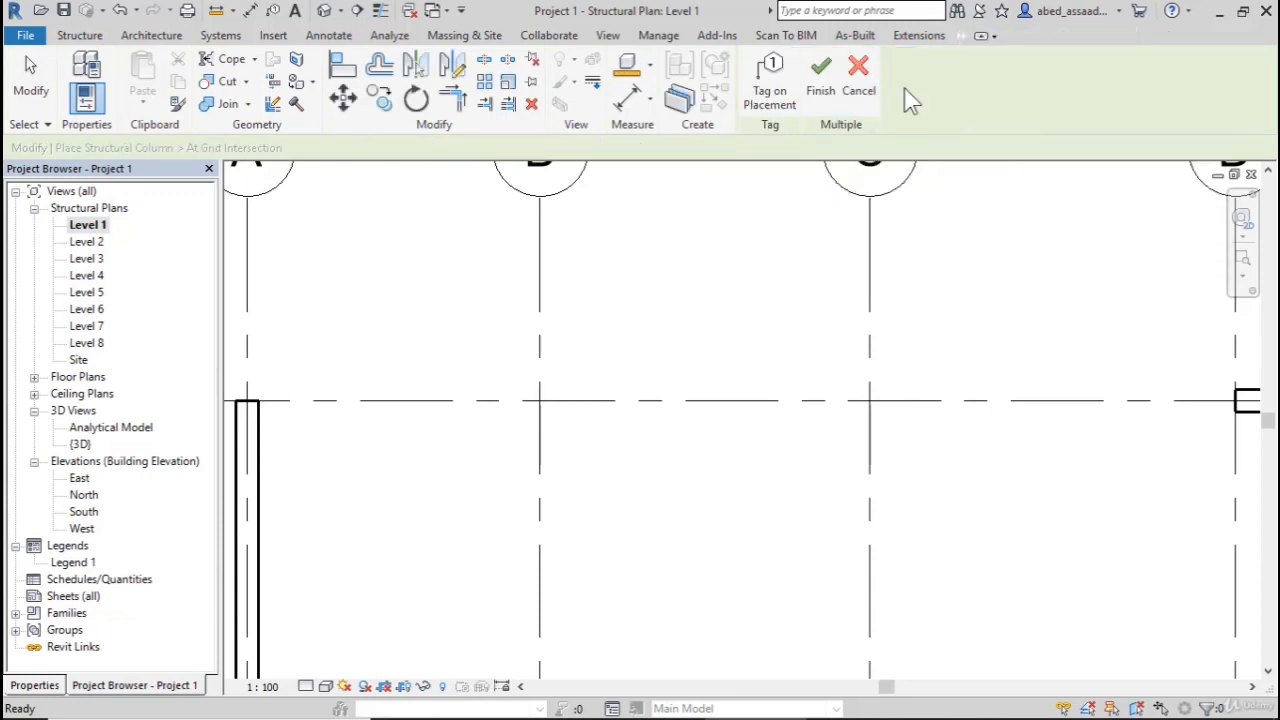
pyautogui.scroll(-5, 591, 286)
pyautogui.scroll(2, 626, 357)
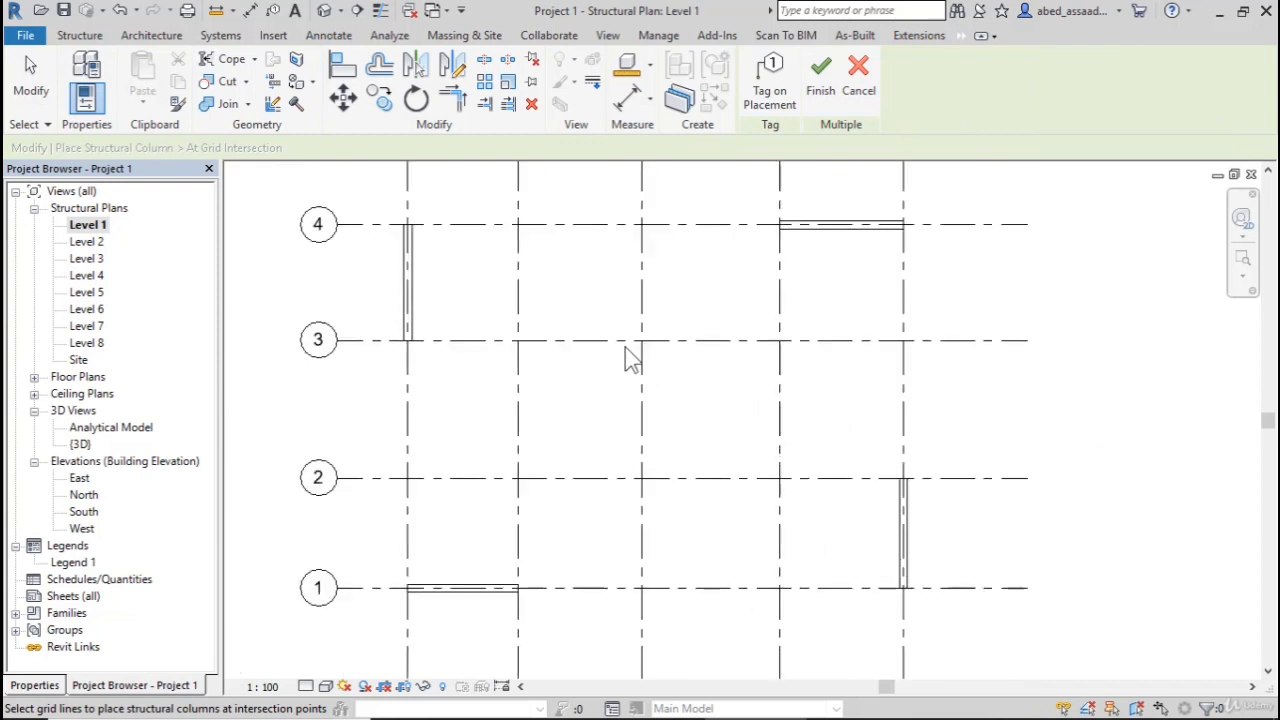
pyautogui.scroll(-2, 637, 240)
pyautogui.click(34, 685)
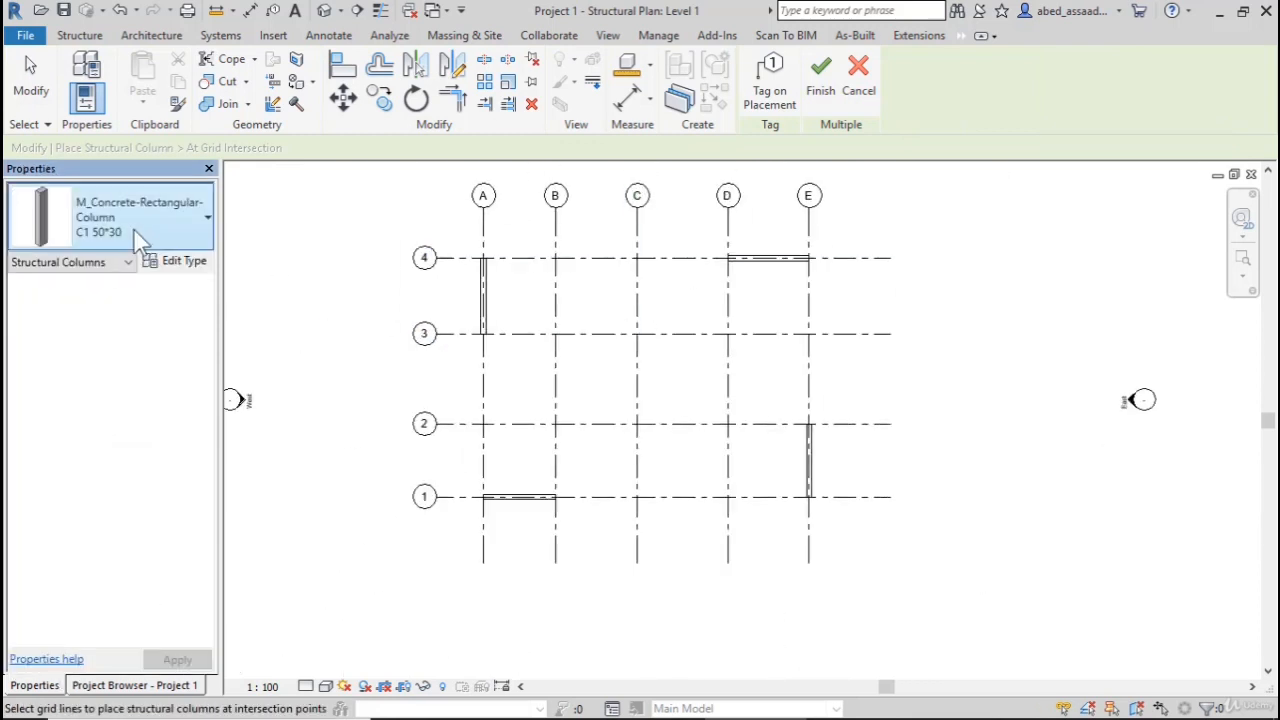
# Step: Place columns at the four intersections of grids B and C with grids 2 and 3, and finish the placement
pyautogui.scroll(1, 600, 355)
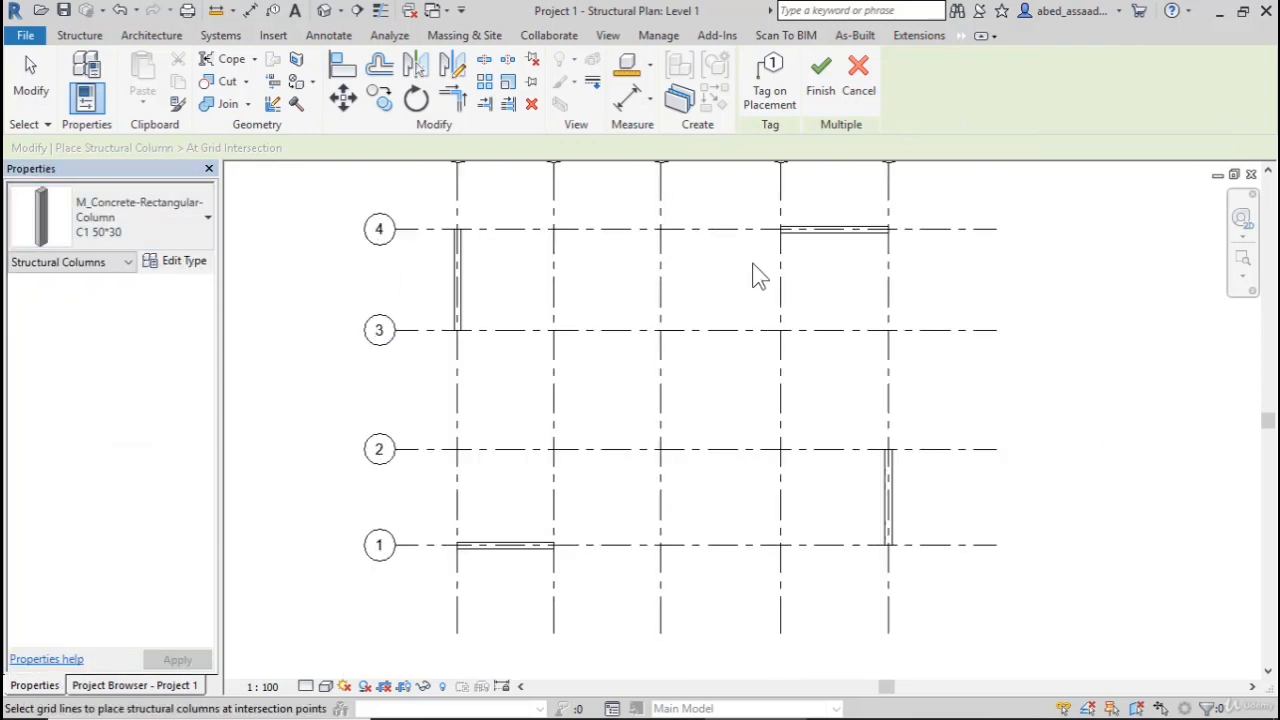
pyautogui.moveTo(753, 267); pyautogui.dragTo(606, 423)
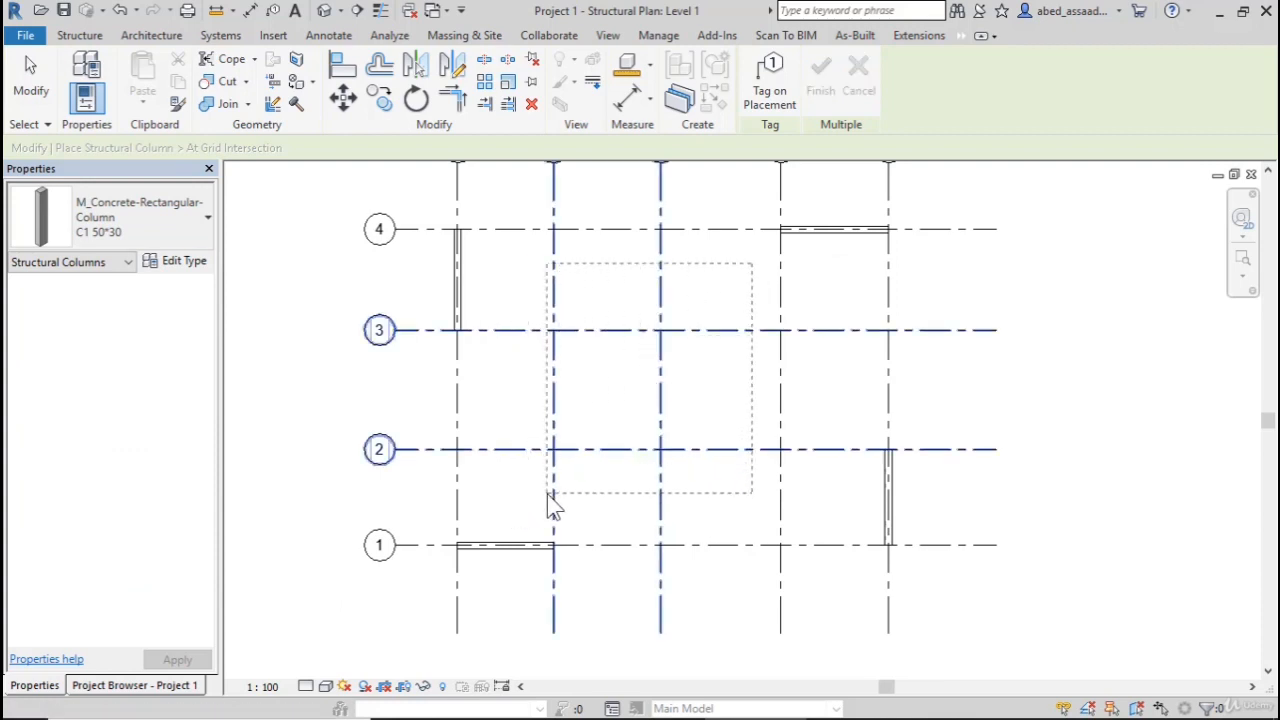
pyautogui.moveTo(548, 505); pyautogui.dragTo(546, 506)
pyautogui.scroll(1, 568, 315)
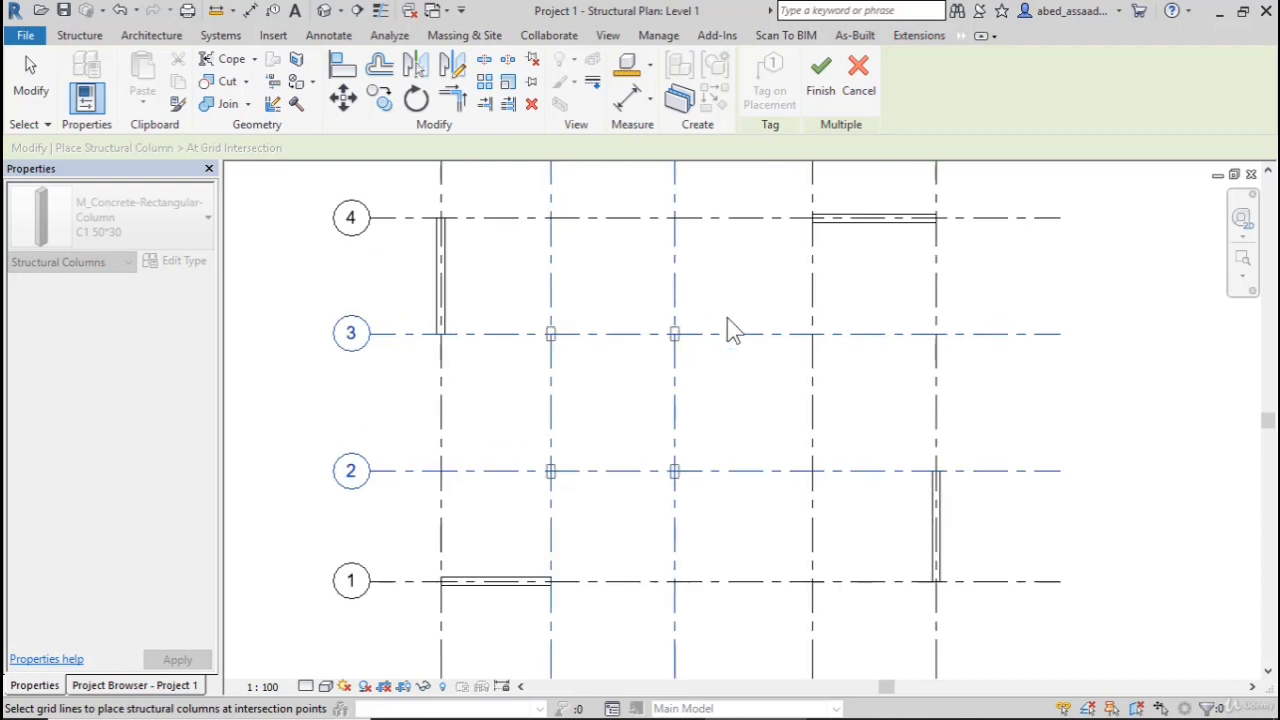
pyautogui.click(829, 94)
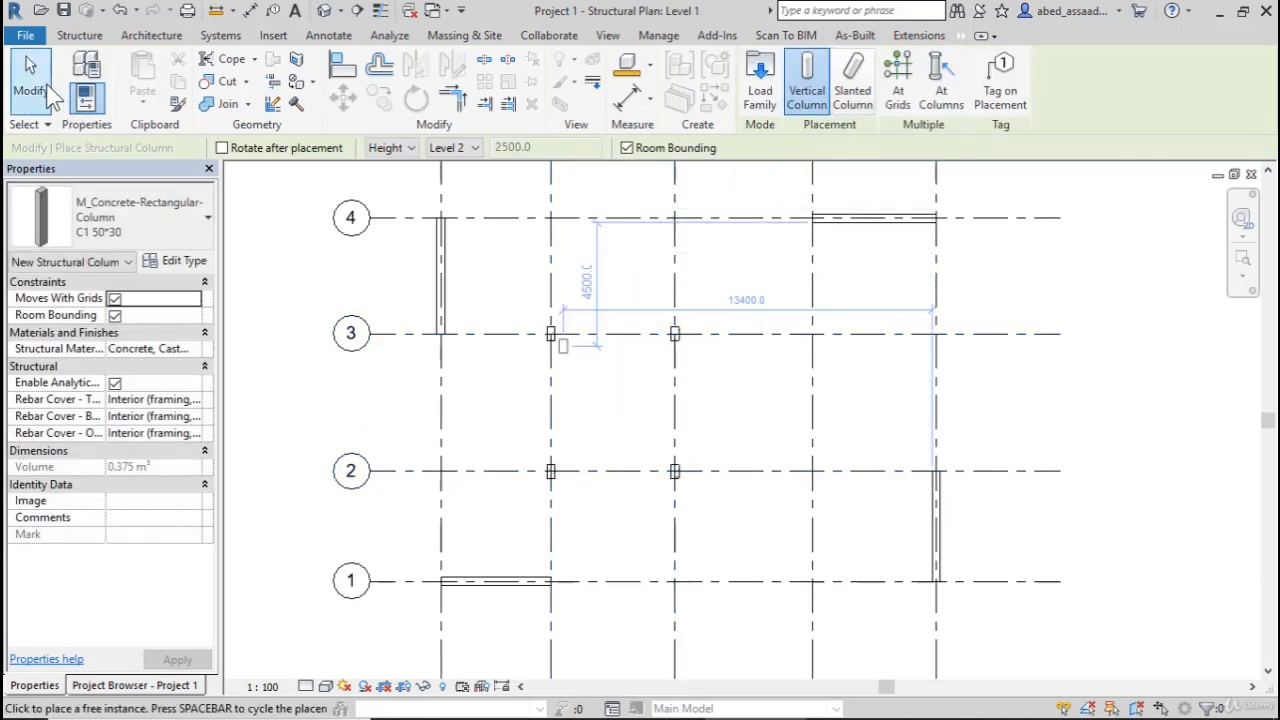
pyautogui.click(46, 88)
pyautogui.scroll(2, 558, 381)
pyautogui.scroll(-5, 558, 385)
pyautogui.scroll(2, 530, 401)
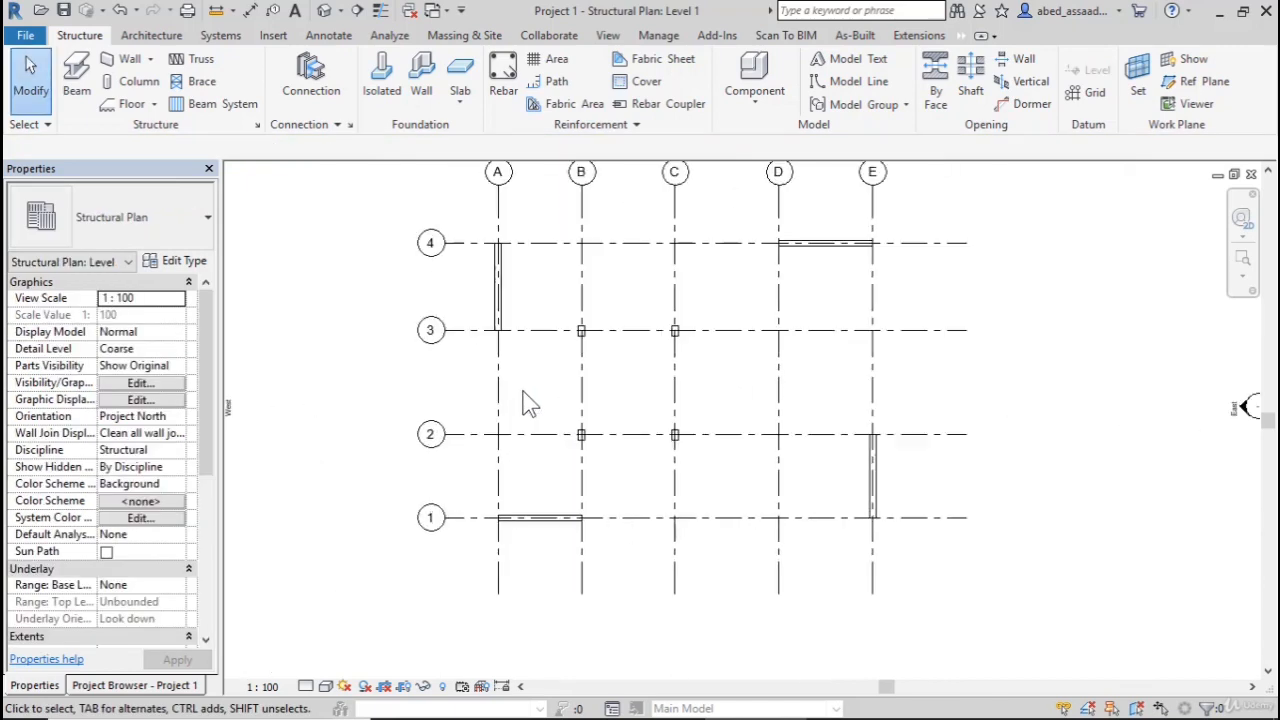
# Step: Delete the four columns at the intersections of grids B and C with grids 2 and 3
pyautogui.scroll(2, 530, 403)
pyautogui.scroll(-1, 611, 486)
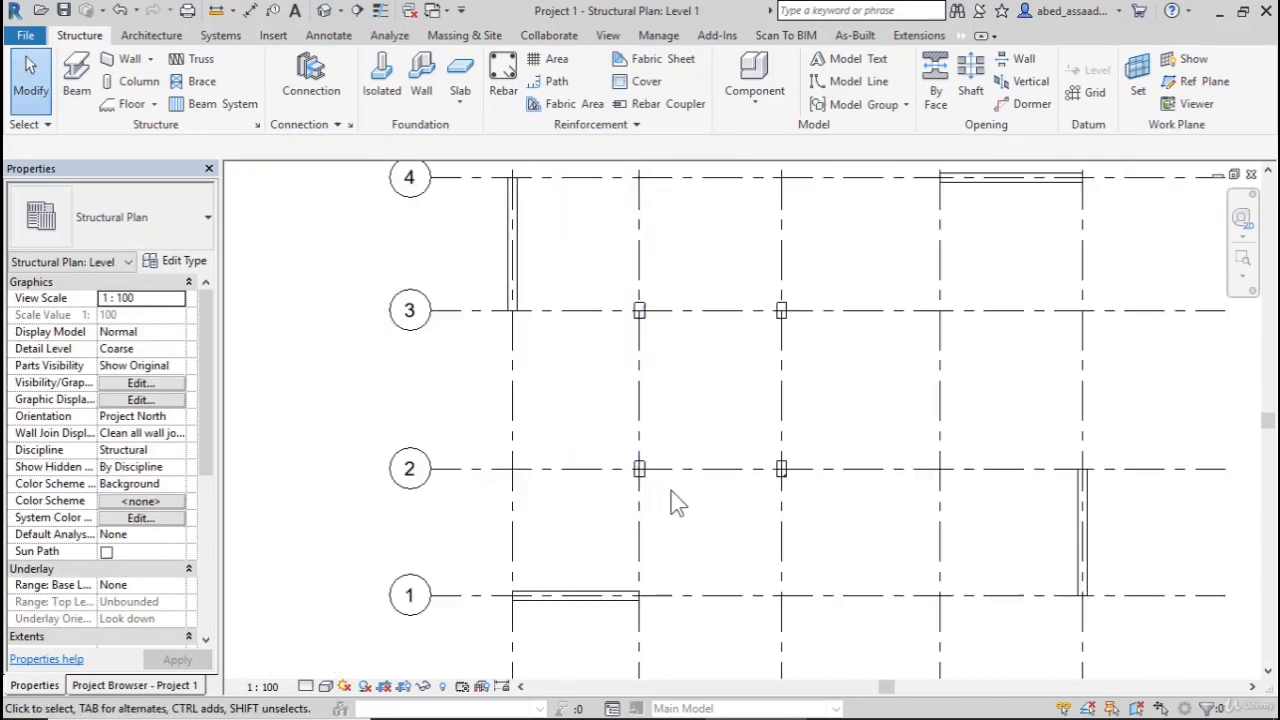
pyautogui.moveTo(606, 498); pyautogui.dragTo(852, 239)
pyautogui.press('Delete')
pyautogui.scroll(-2, 680, 410)
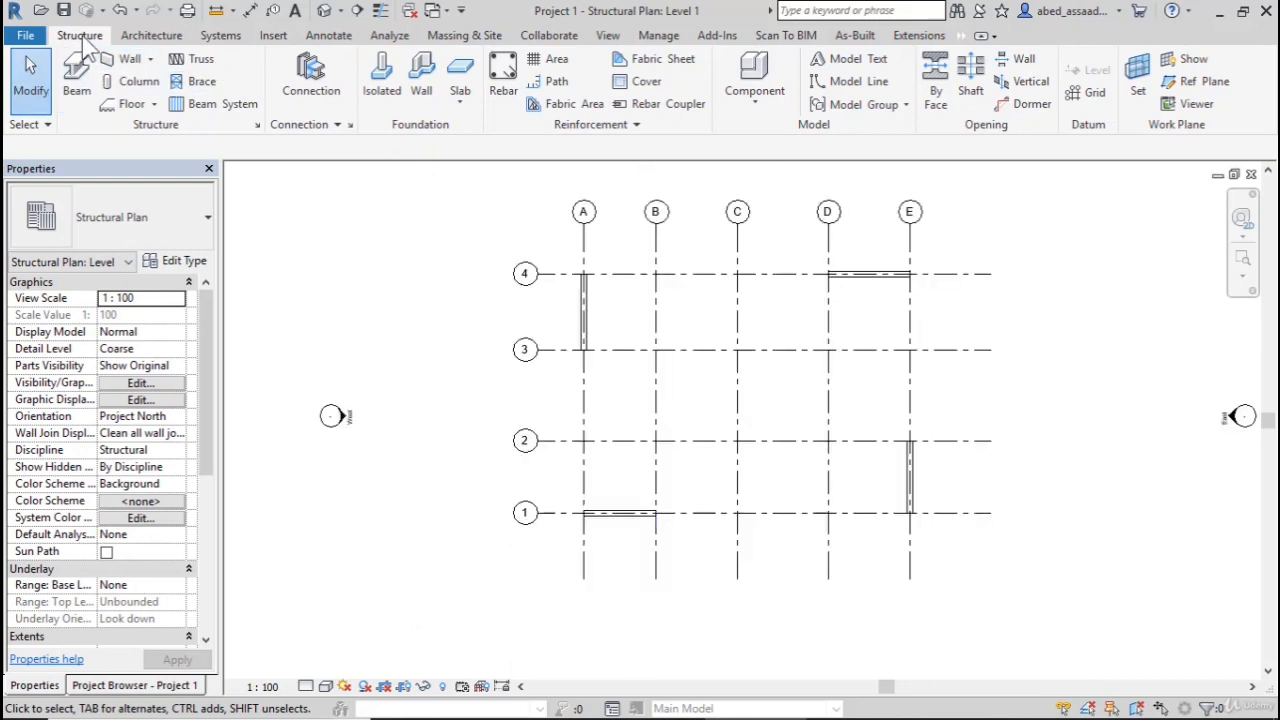
# Step: Start a slanted C1 50*30 structural column, dismissing the save reminder, with first point at Level 1 offset 0 and second at Level 2
pyautogui.click(137, 84)
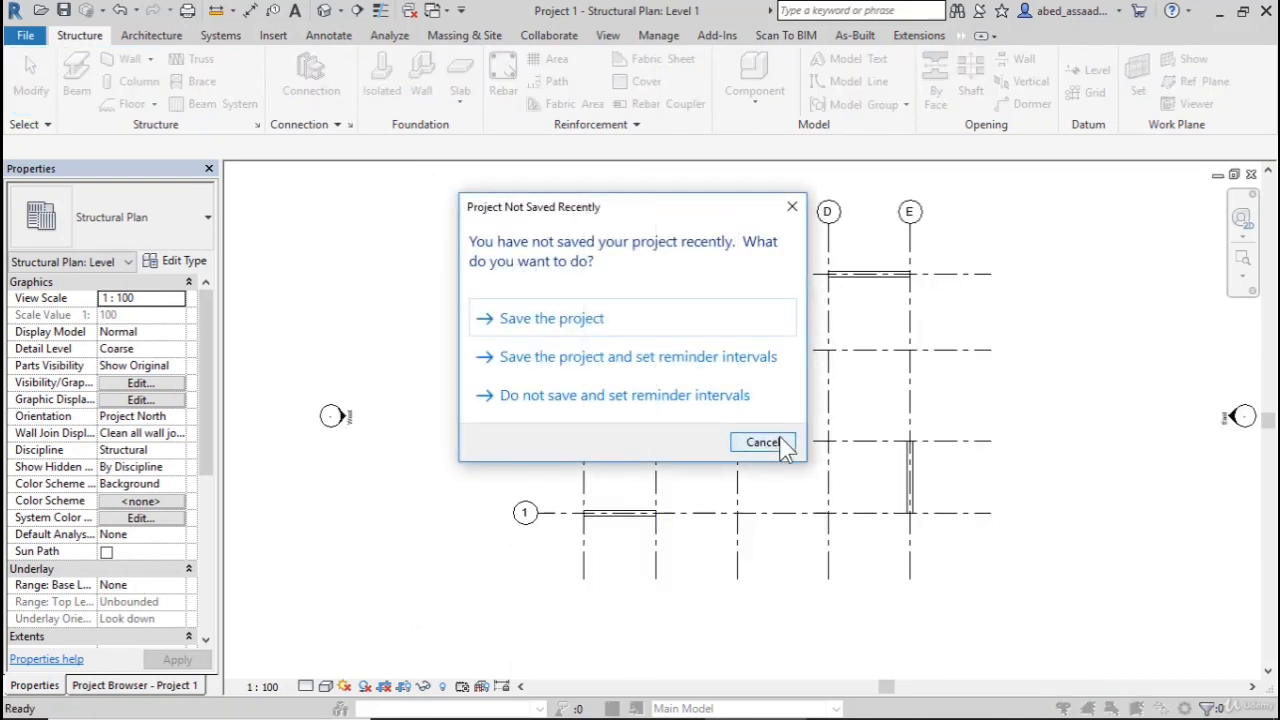
pyautogui.click(784, 446)
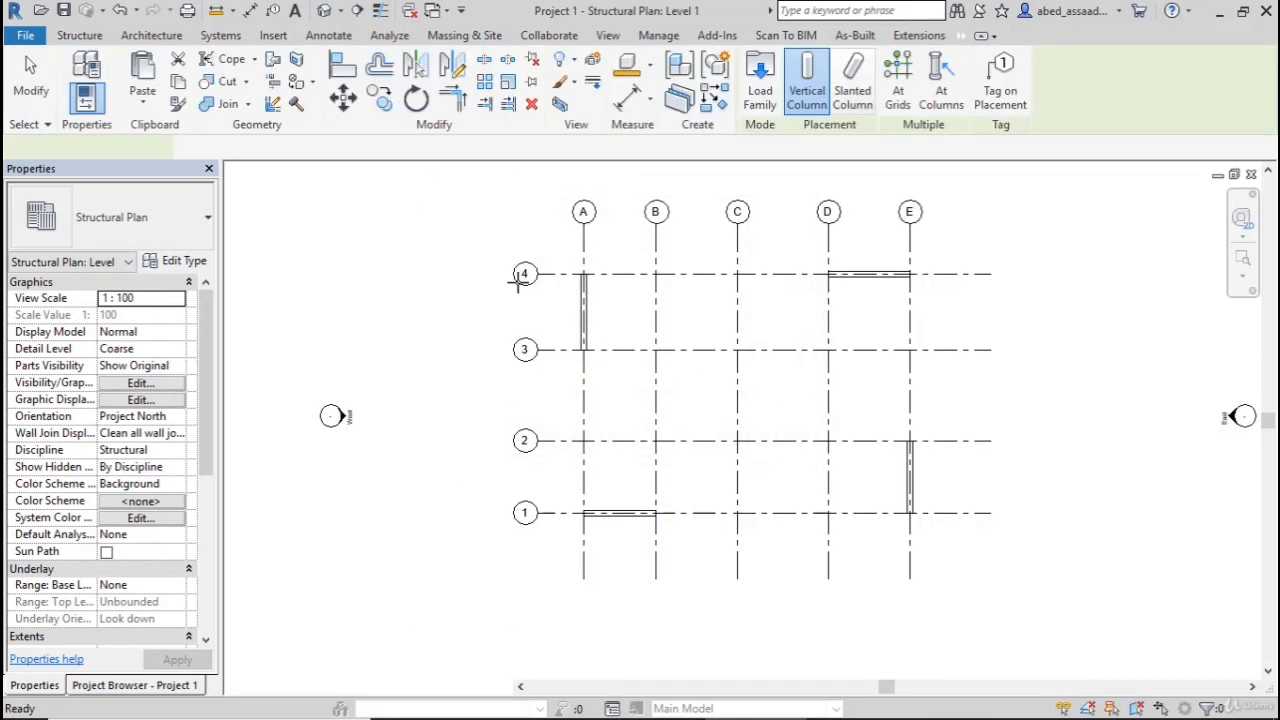
pyautogui.click(855, 85)
pyautogui.click(318, 148)
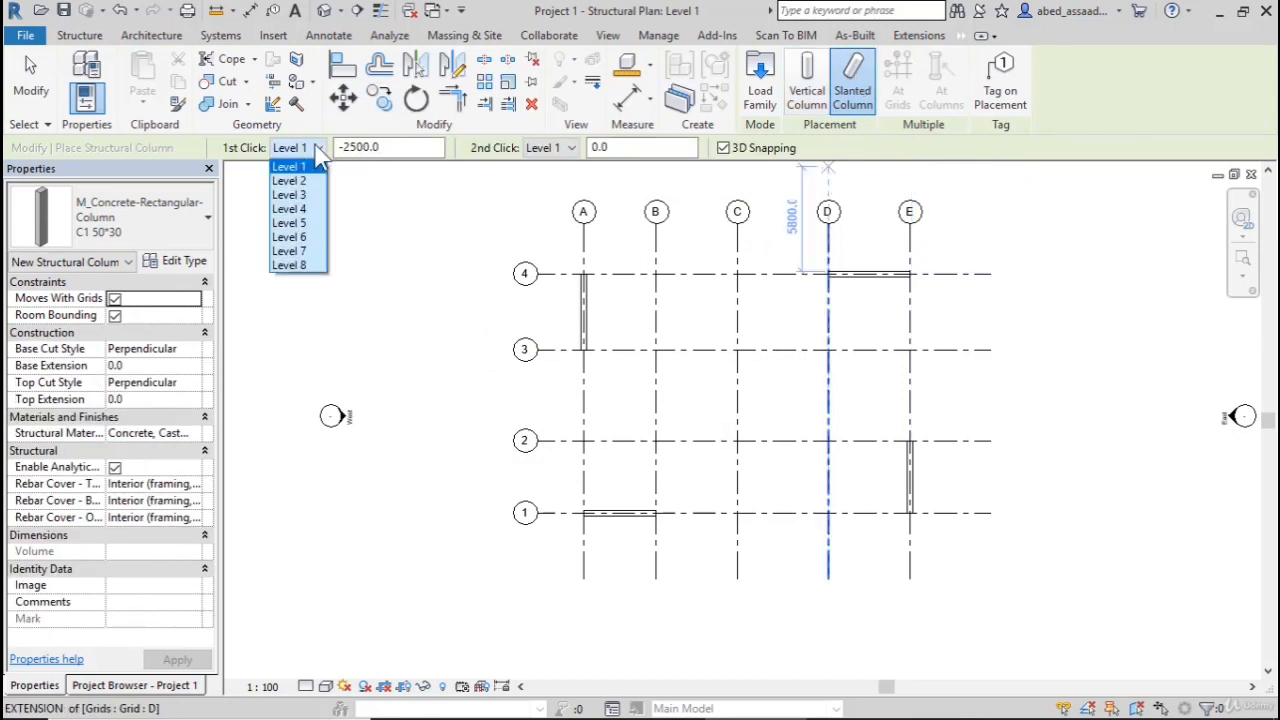
pyautogui.click(302, 180)
pyautogui.click(297, 149)
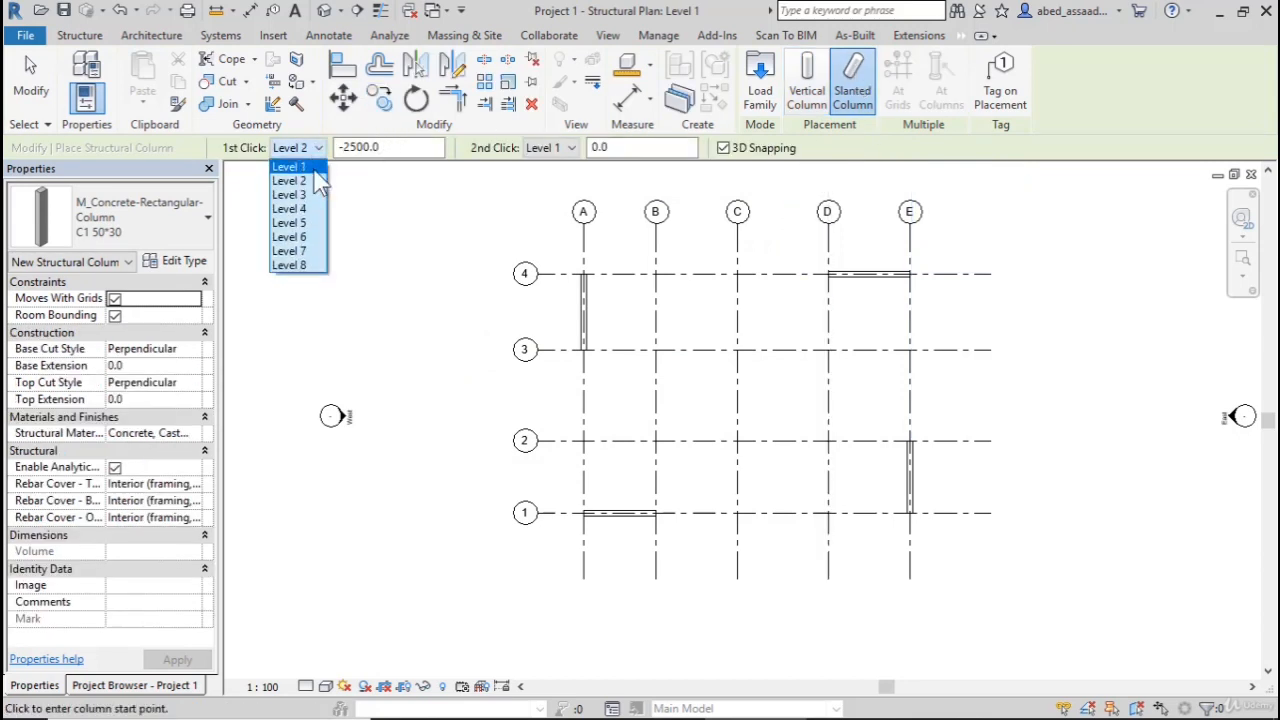
pyautogui.click(312, 168)
pyautogui.click(549, 152)
pyautogui.click(539, 179)
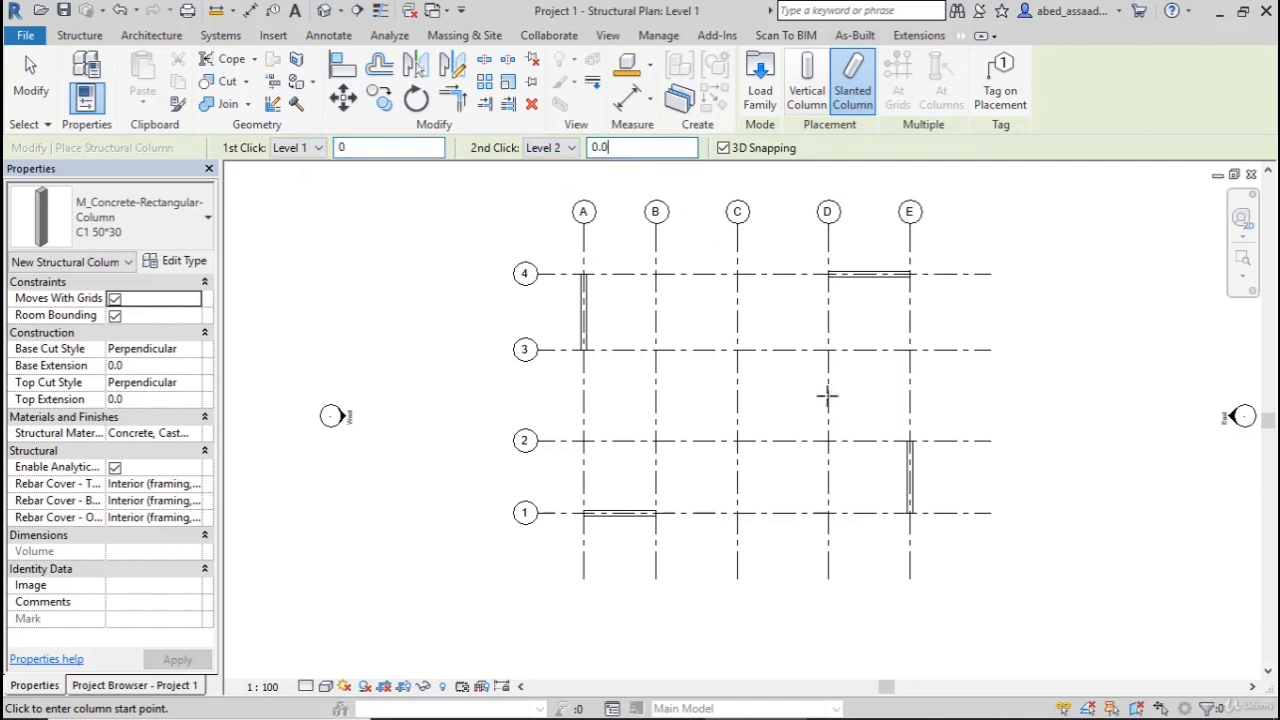
# Step: Place the slanted column along grid 1, from its intersection with grid C to grid D, and finish the placement
pyautogui.scroll(2, 832, 474)
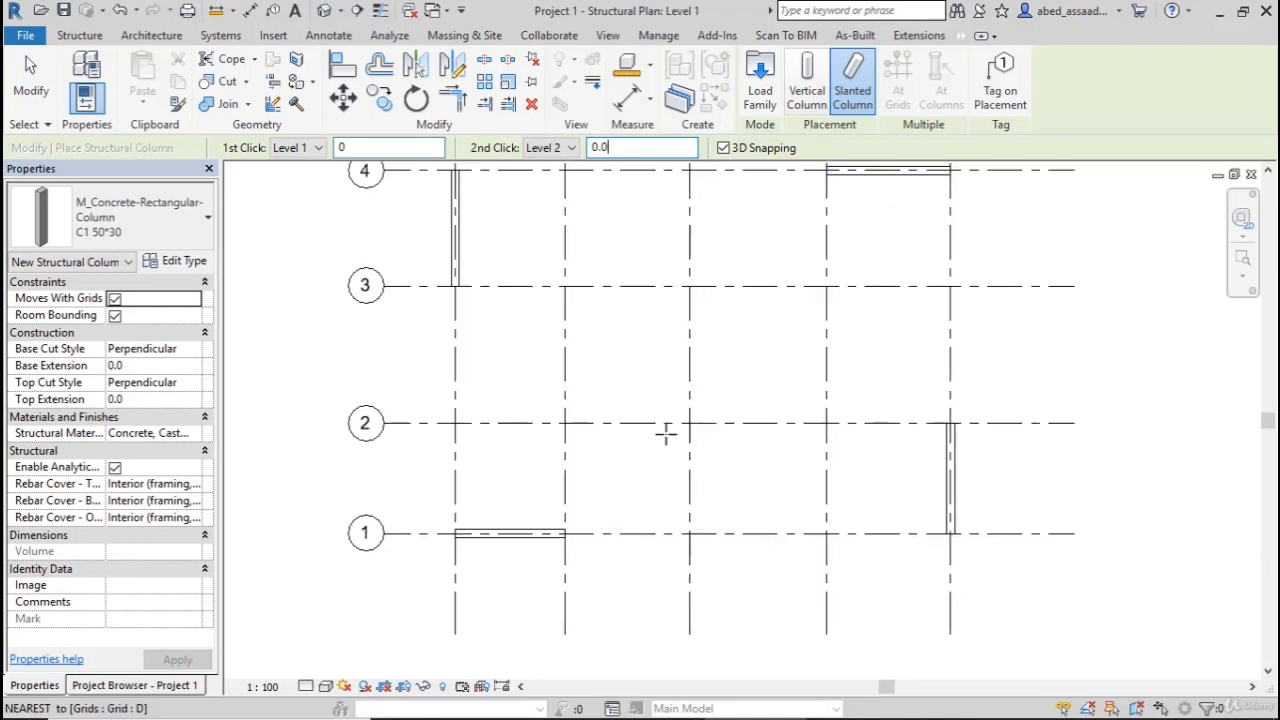
pyautogui.click(692, 535)
pyautogui.scroll(2, 828, 533)
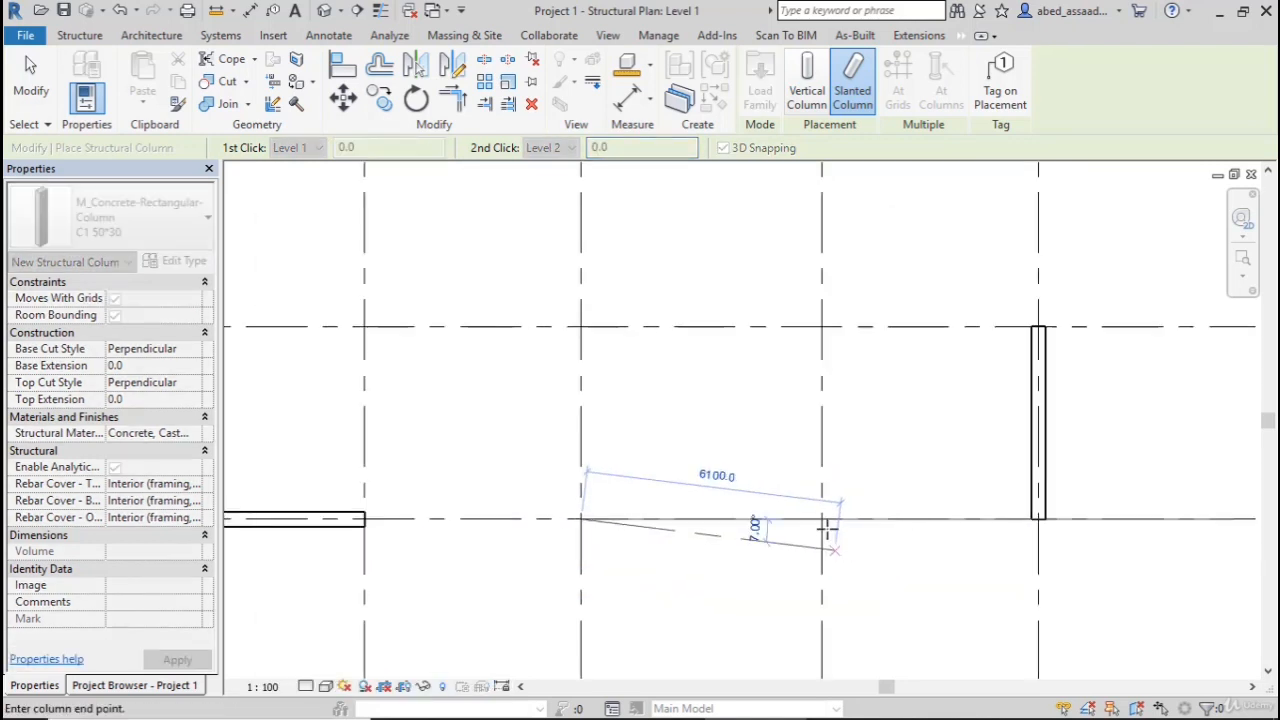
pyautogui.scroll(1, 828, 533)
pyautogui.click(822, 518)
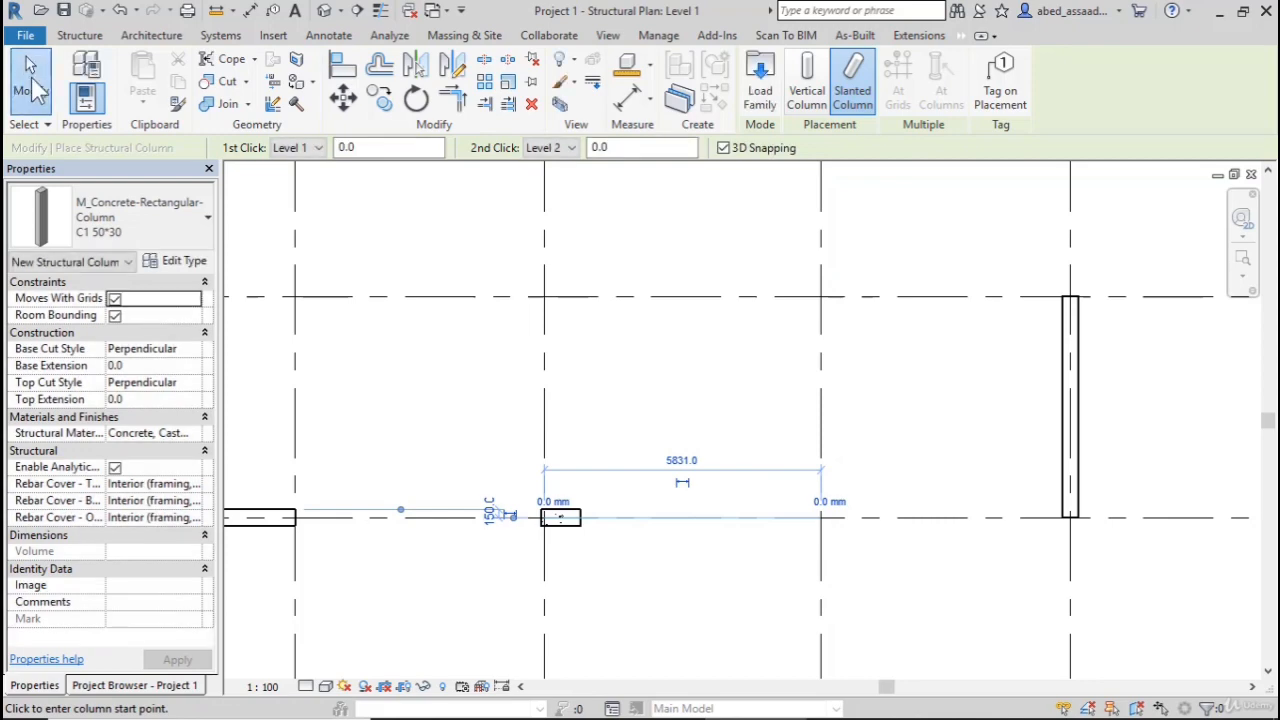
pyautogui.click(30, 80)
# Step: Locate the South elevation marker in the plan and open the South elevation view
pyautogui.scroll(-5, 559, 414)
pyautogui.scroll(4, 563, 615)
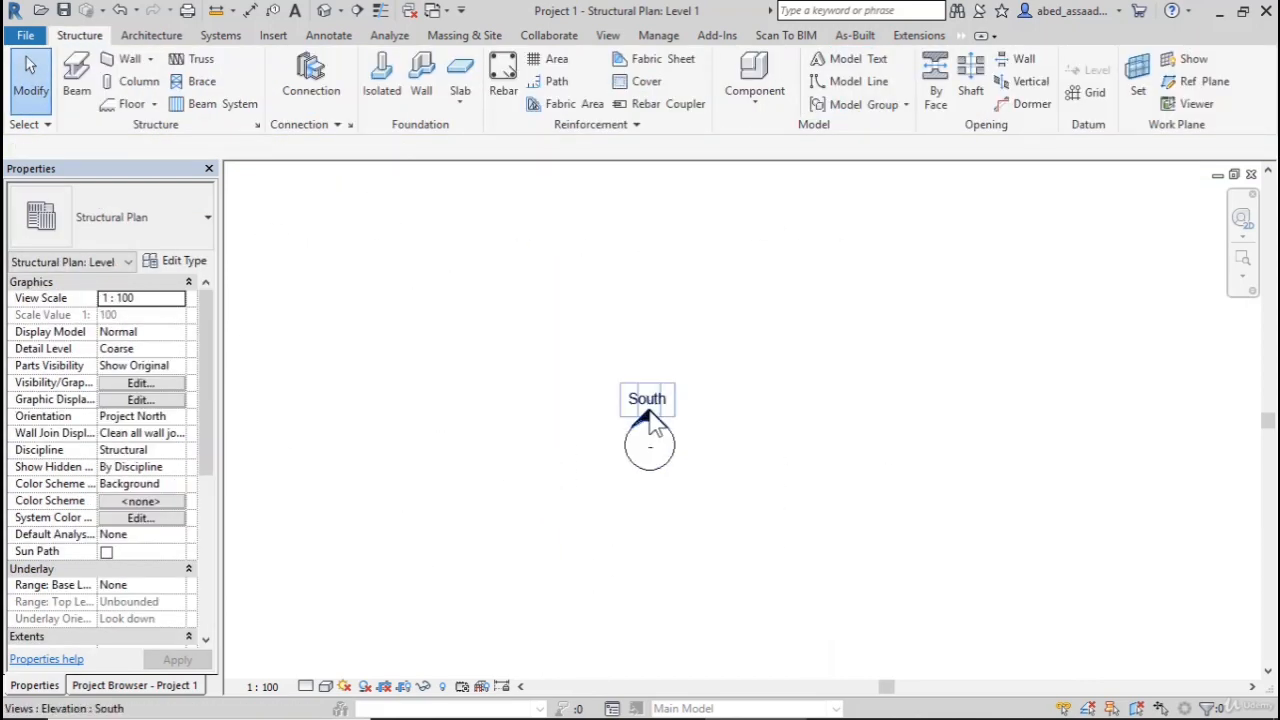
pyautogui.click(648, 418)
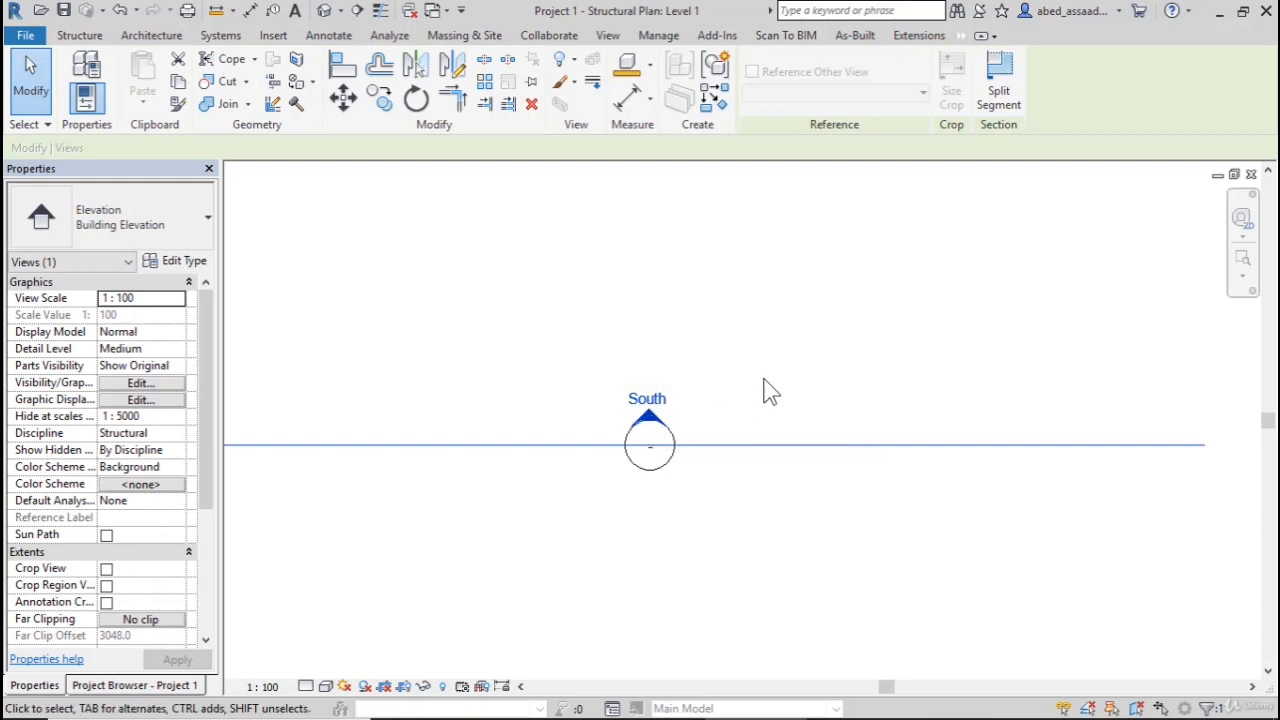
pyautogui.click(764, 379)
pyautogui.rightClick(647, 422)
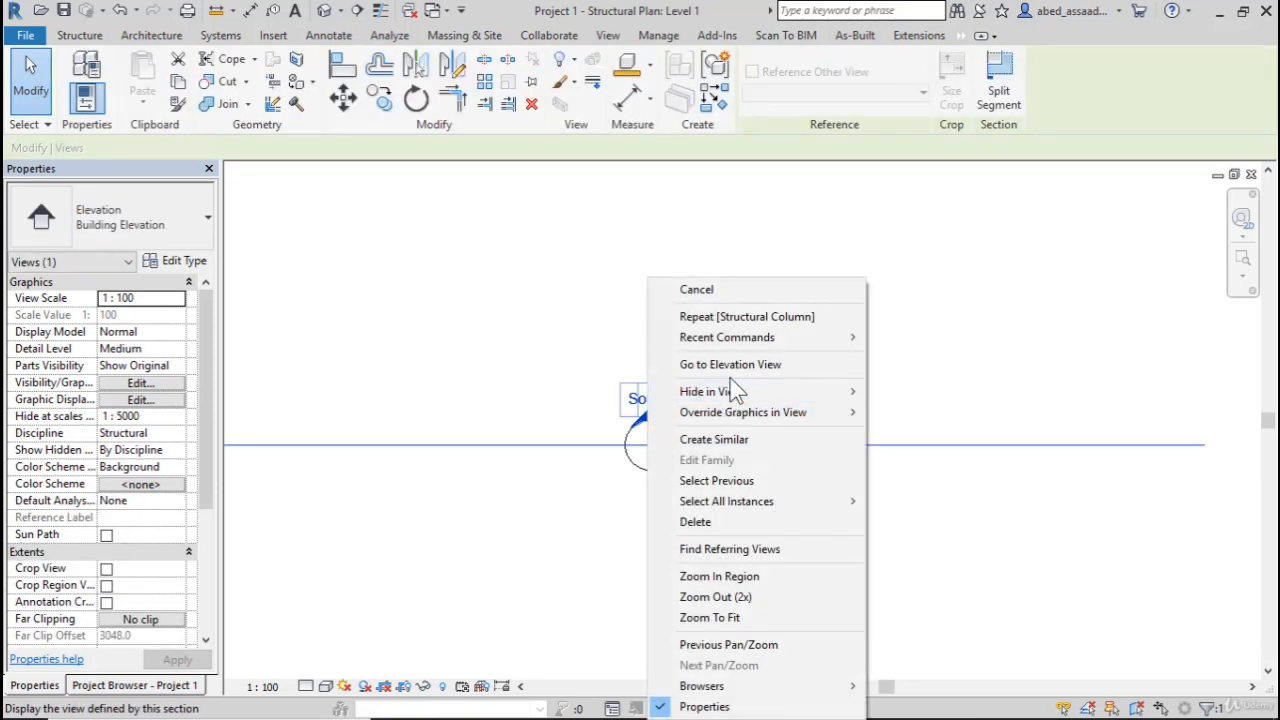
pyautogui.click(751, 372)
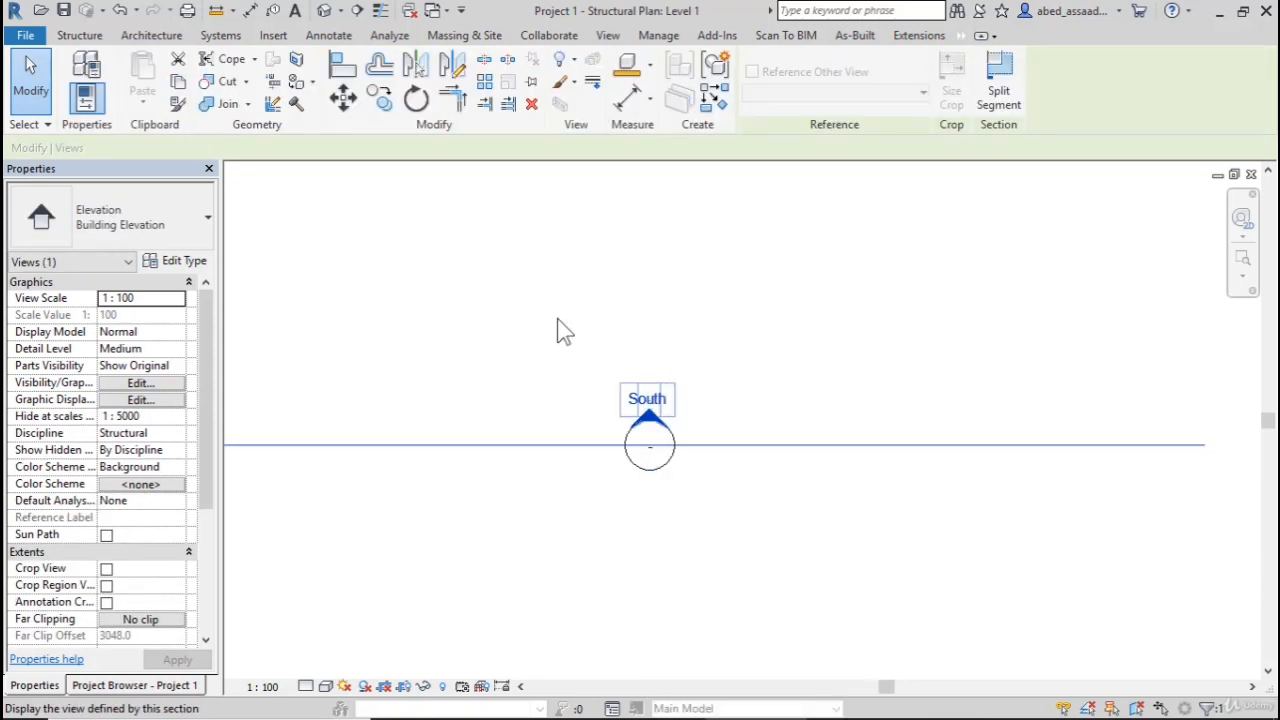
pyautogui.click(140, 686)
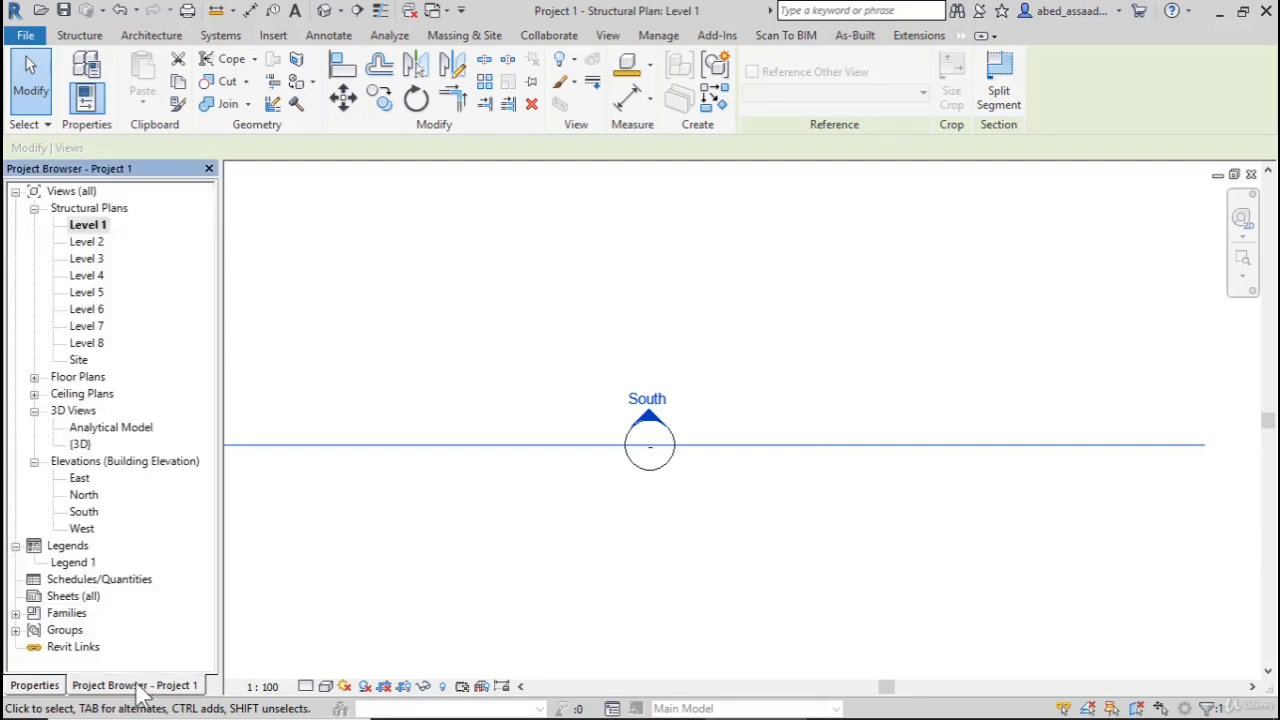
pyautogui.doubleClick(86, 513)
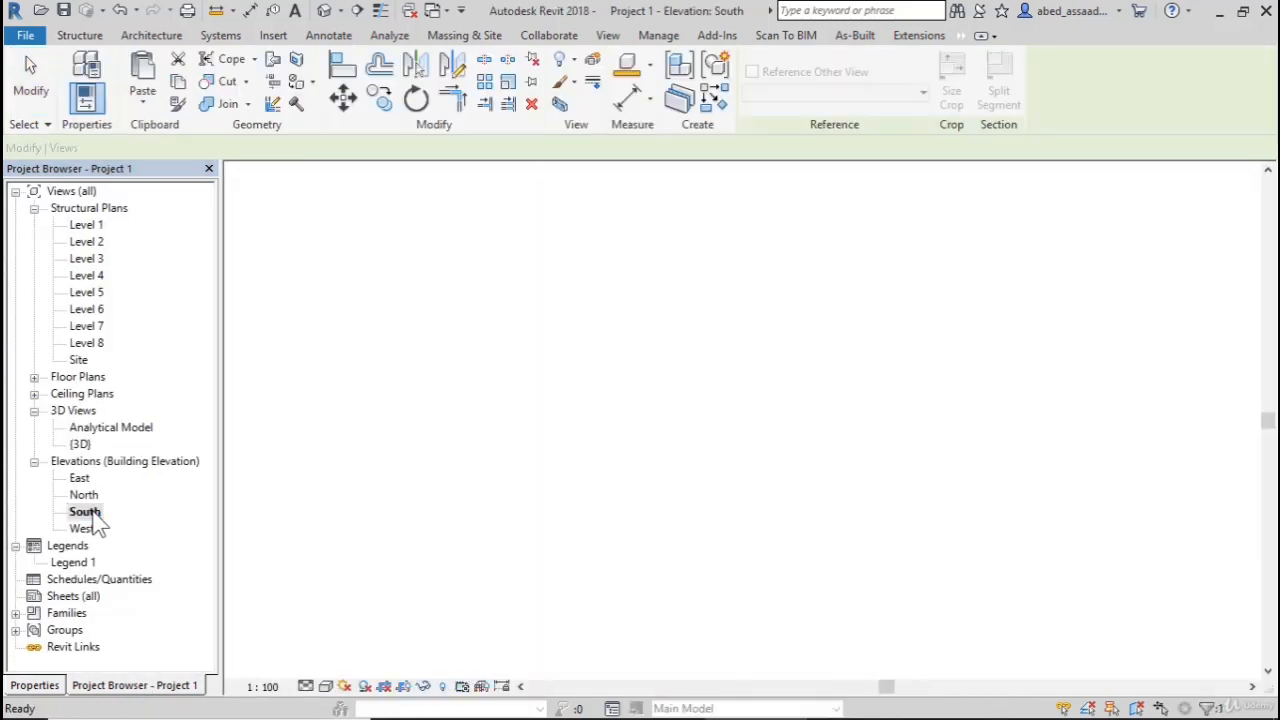
# Step: Select the slanted column between Level 1 and Level 2 and review its constraint and construction properties
pyautogui.scroll(-2, 632, 318)
pyautogui.scroll(6, 714, 571)
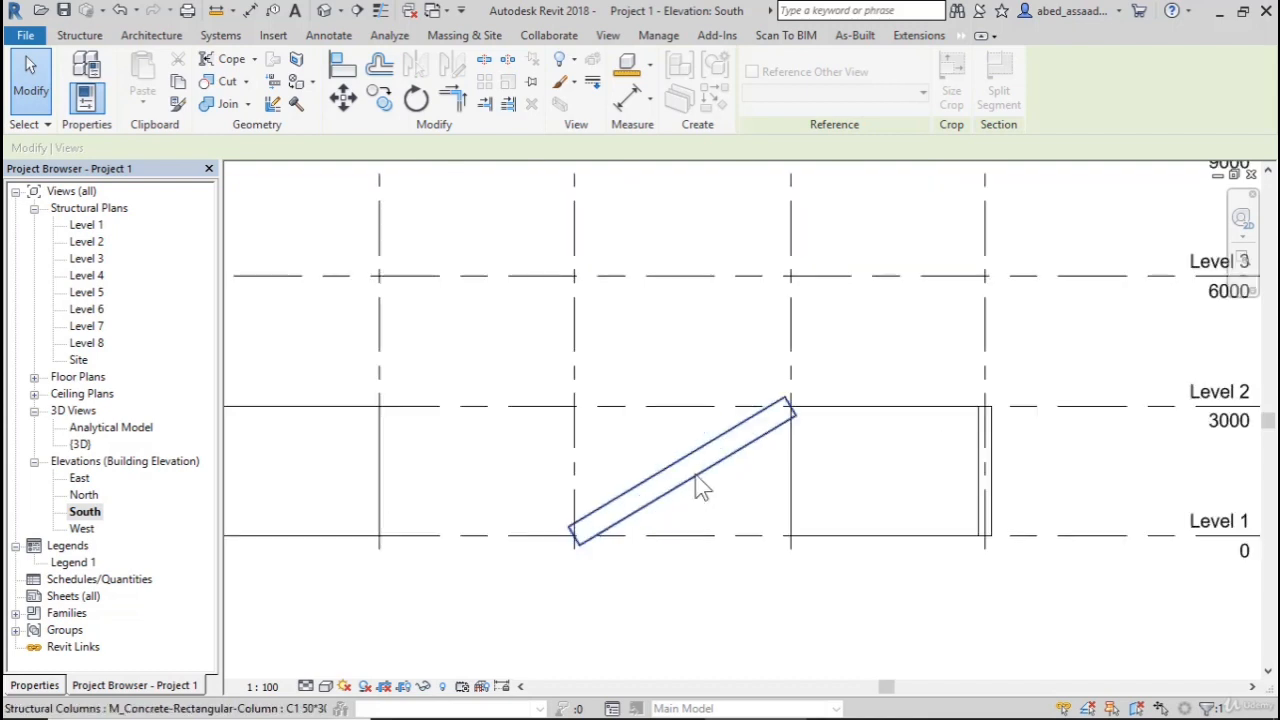
pyautogui.click(705, 475)
pyautogui.click(735, 413)
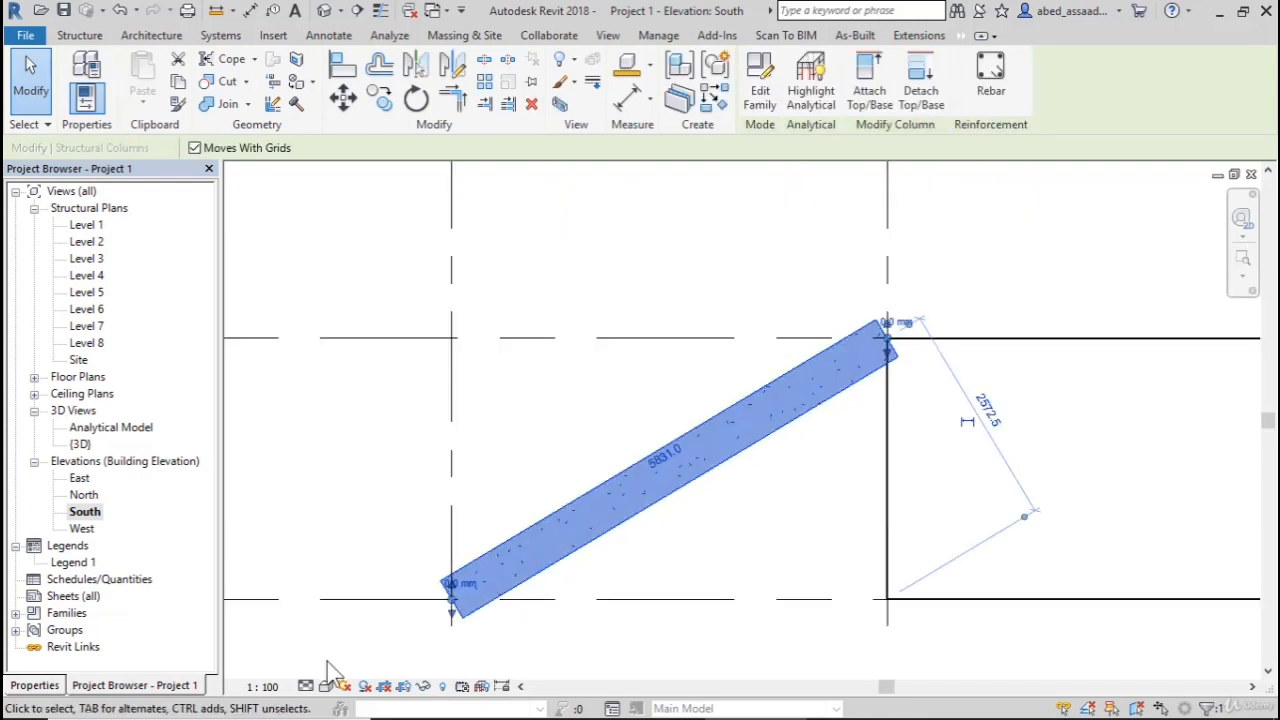
pyautogui.click(38, 686)
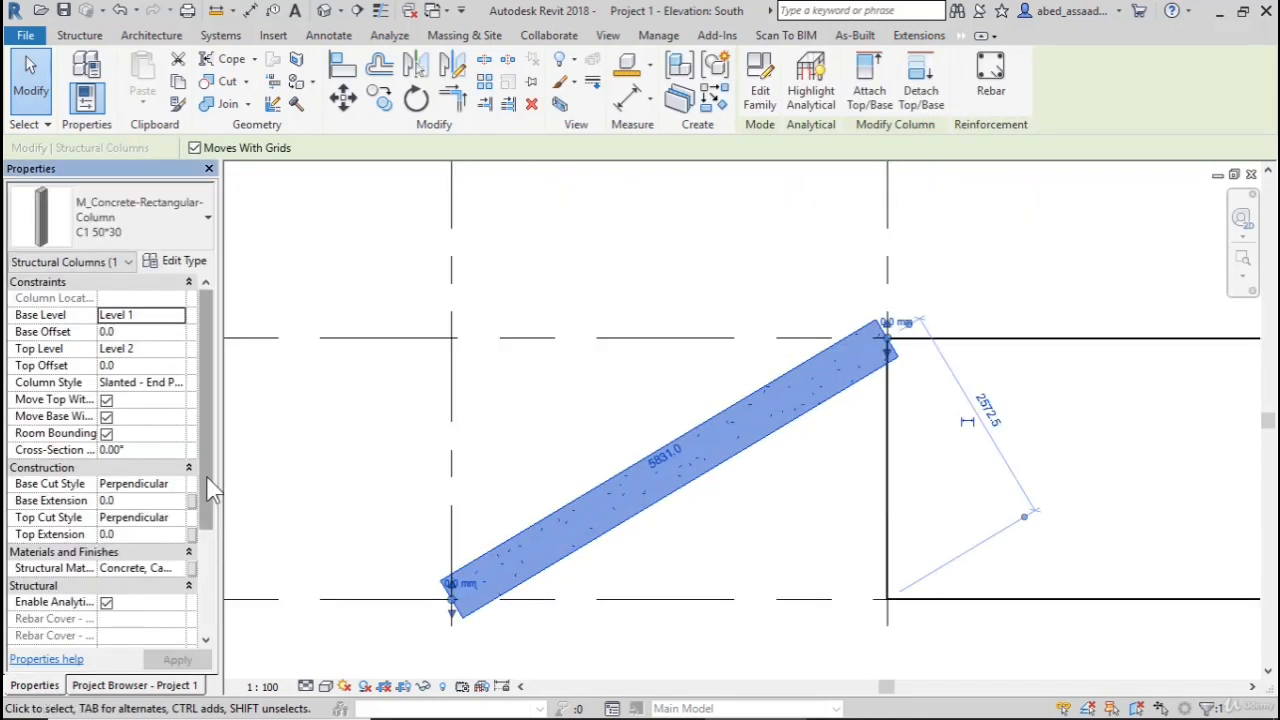
pyautogui.scroll(-2, 212, 487)
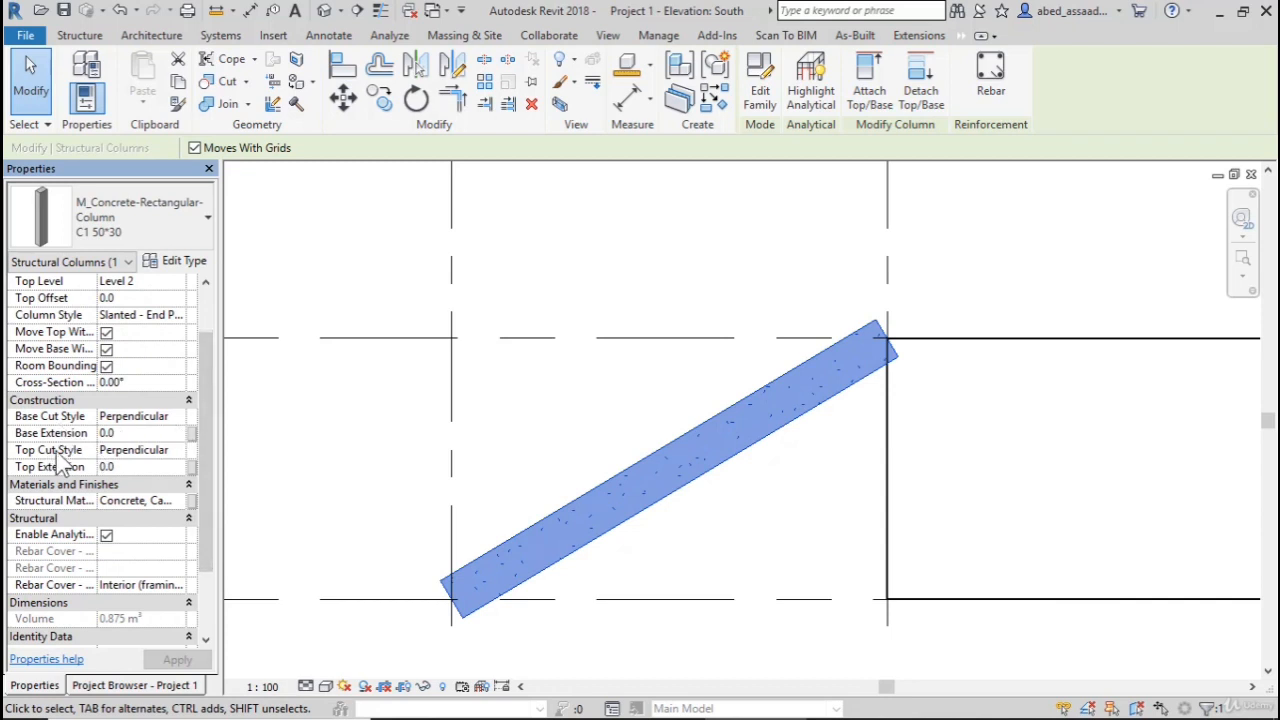
pyautogui.scroll(2, 213, 368)
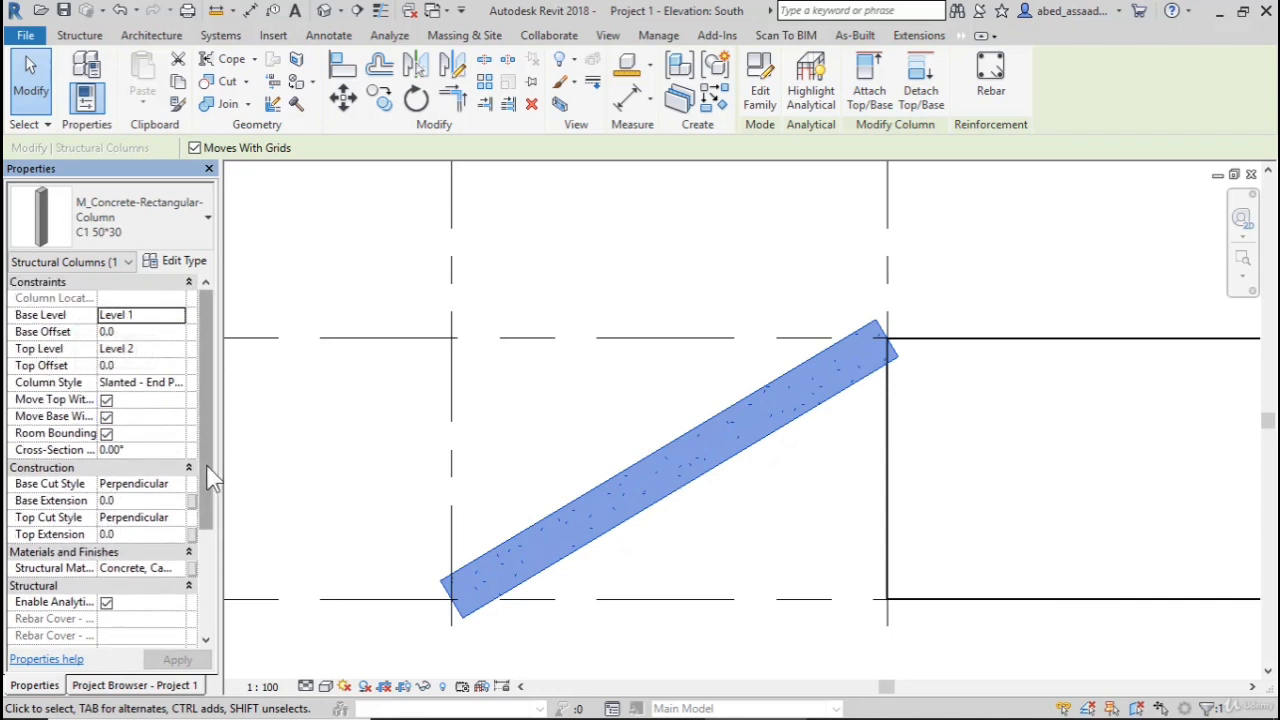
# Step: Try the Horizontal and Vertical base cut styles on the slanted column, applying each one
pyautogui.click(177, 486)
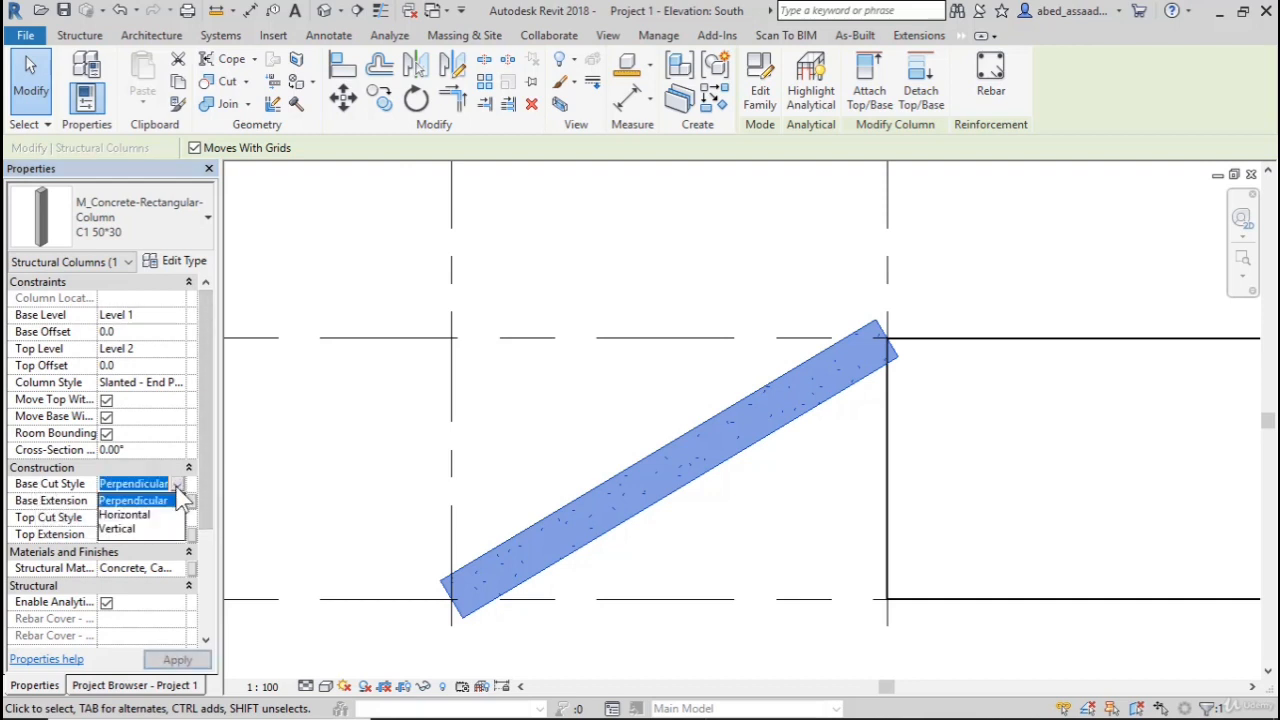
pyautogui.click(128, 515)
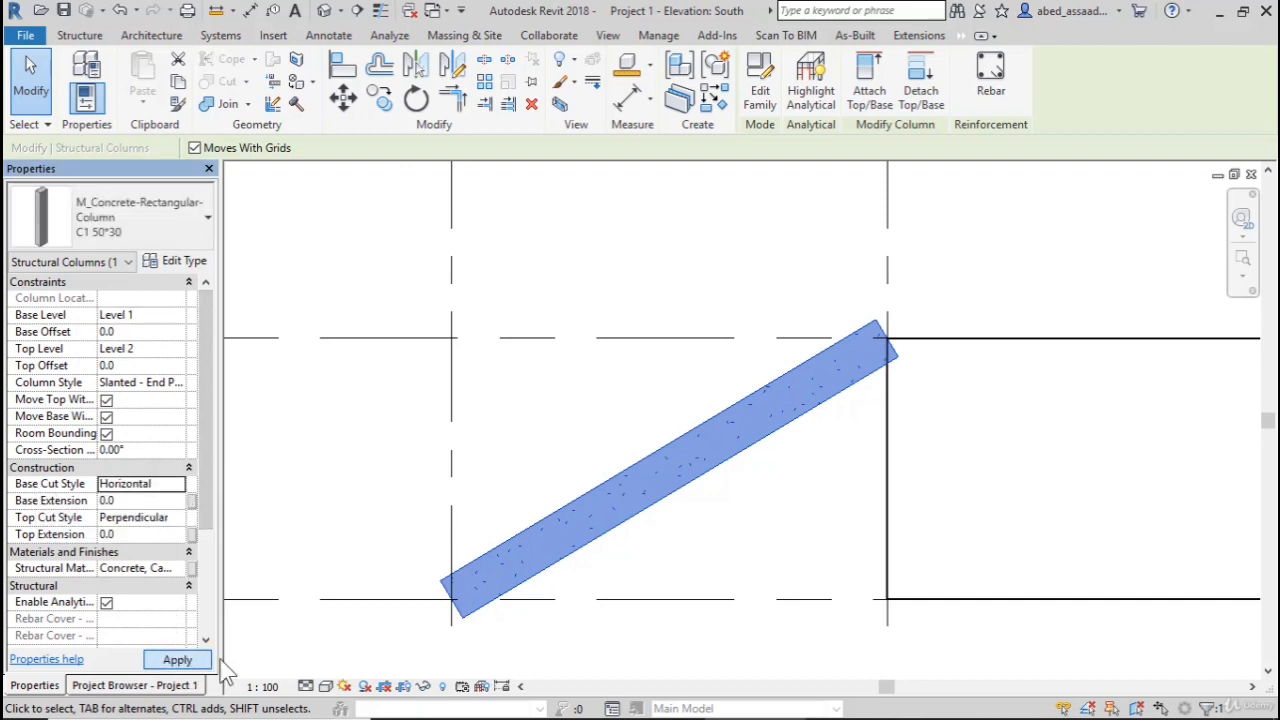
pyautogui.click(177, 486)
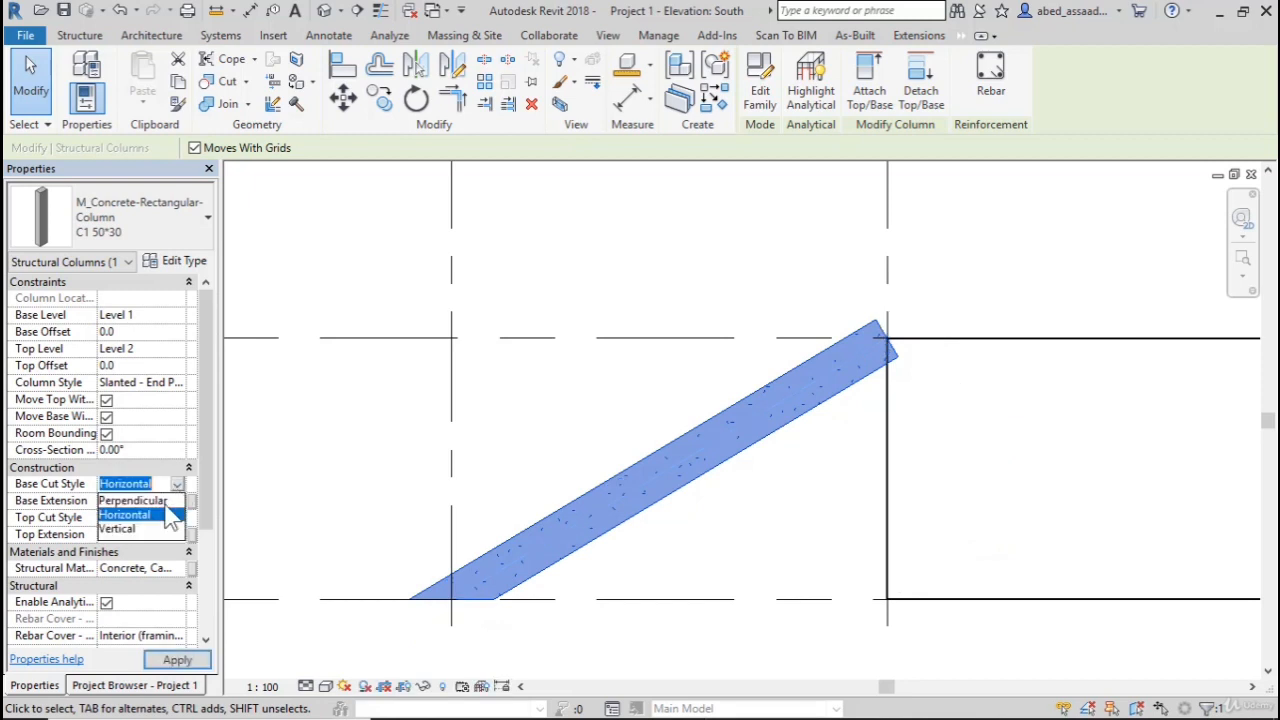
pyautogui.click(127, 529)
pyautogui.click(172, 660)
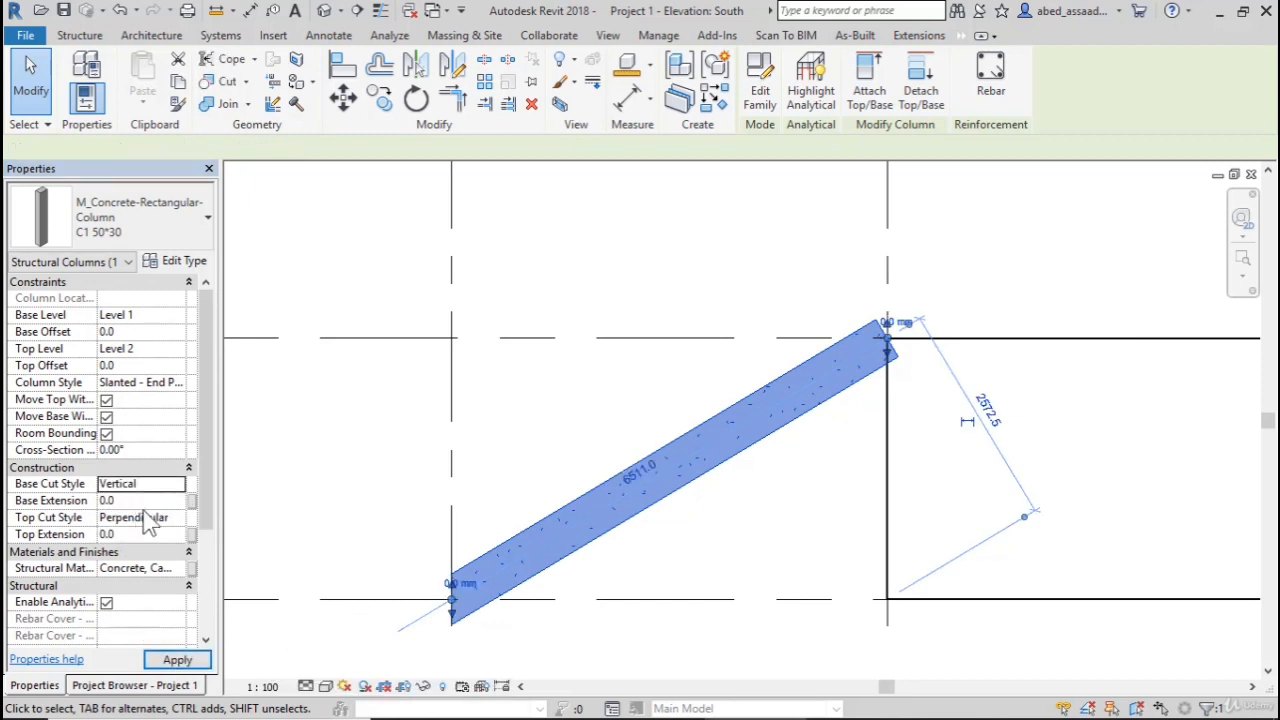
# Step: Apply the Horizontal top cut style to the slanted column
pyautogui.click(145, 517)
pyautogui.click(180, 517)
pyautogui.click(128, 546)
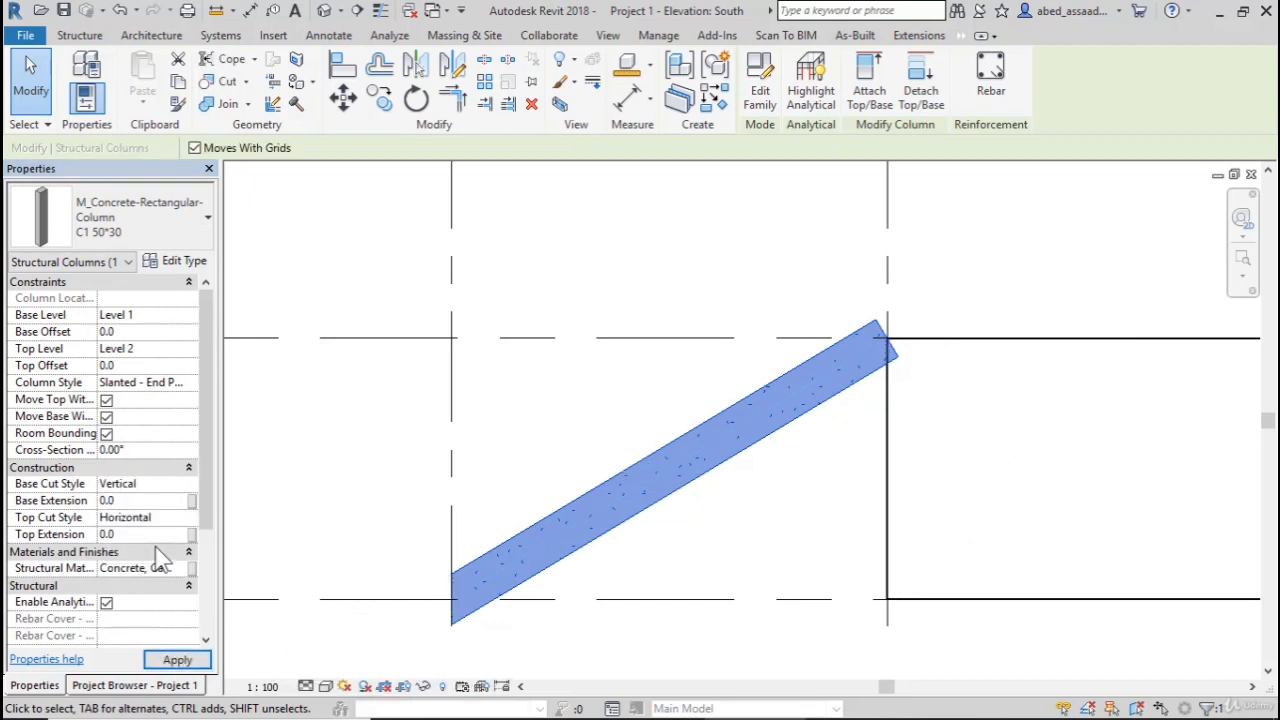
pyautogui.click(178, 661)
# Step: Set both the top and base cut styles of the slanted column back to Perpendicular and apply them
pyautogui.click(183, 522)
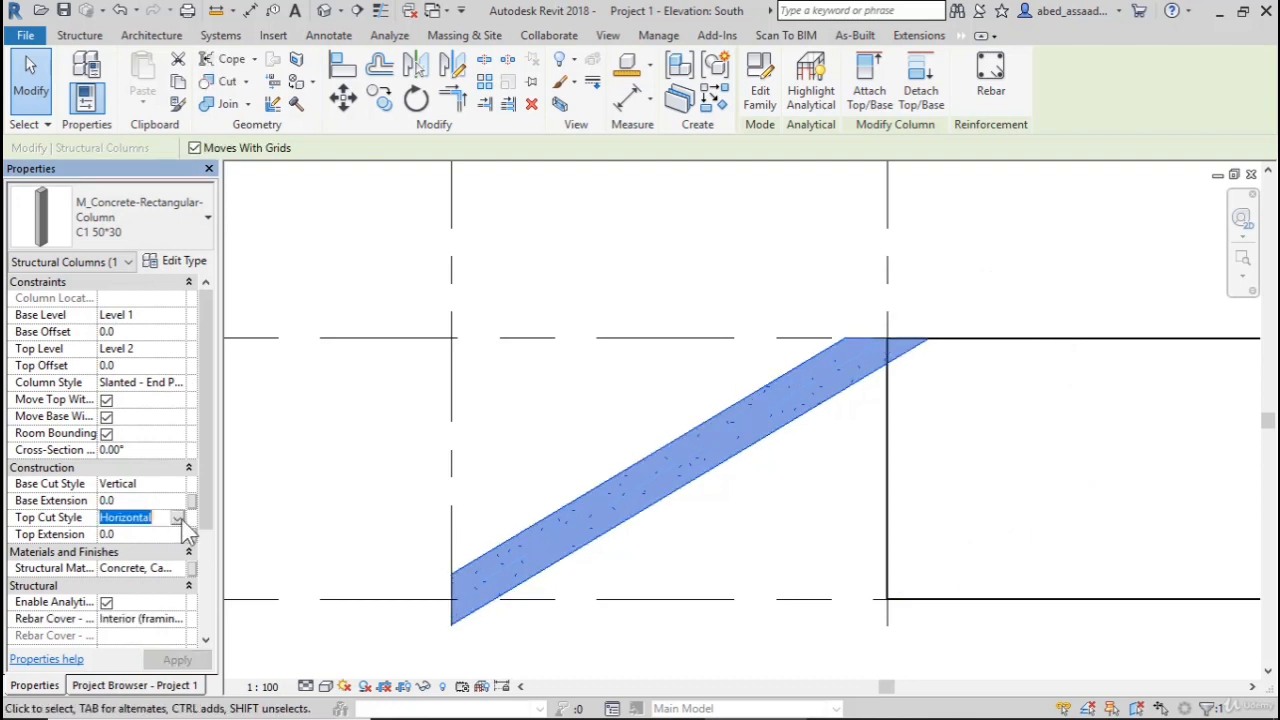
pyautogui.click(178, 518)
pyautogui.click(140, 534)
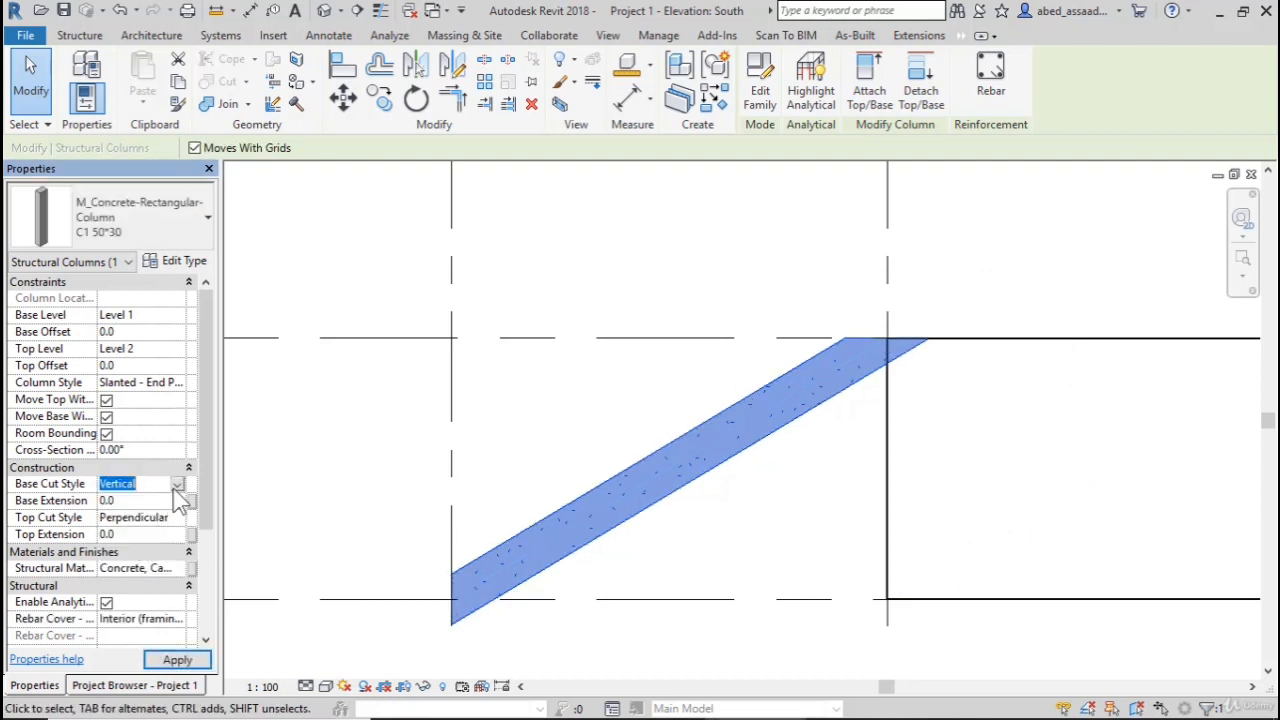
pyautogui.click(176, 485)
pyautogui.click(140, 500)
pyautogui.click(178, 661)
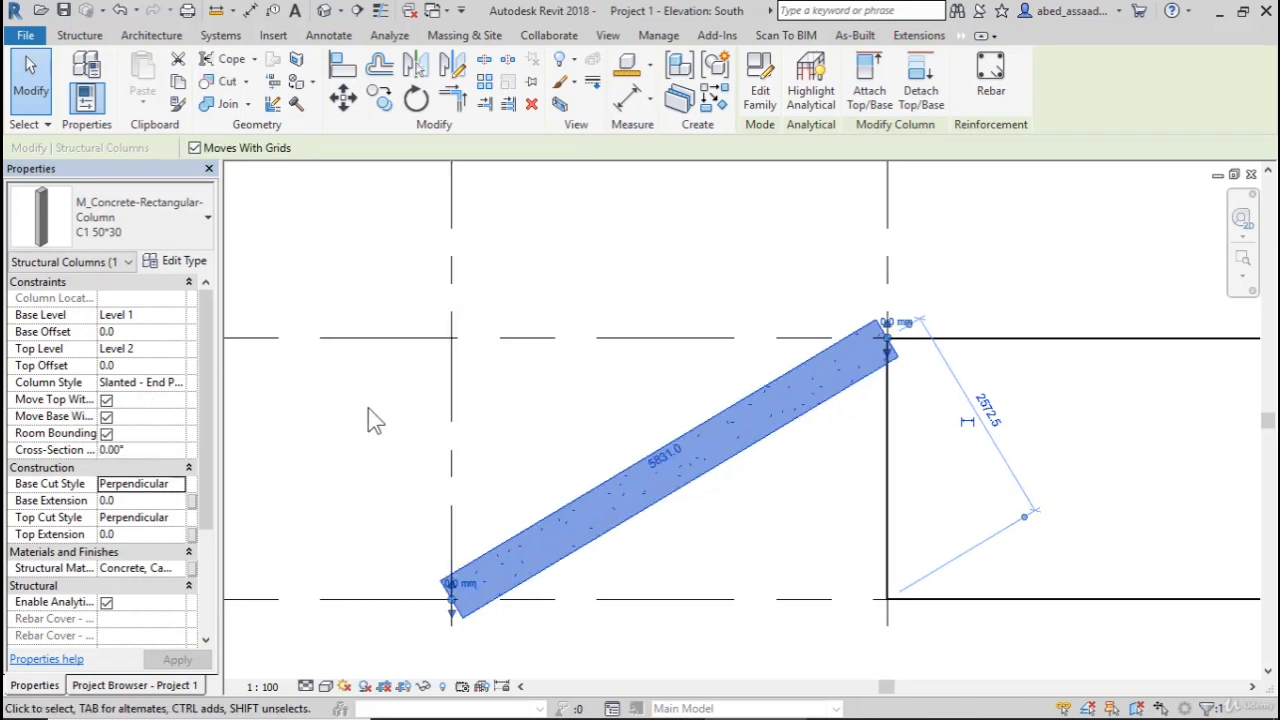
# Step: Set the slanted column's length to 5000 mm through its length dimension and deselect the column
pyautogui.scroll(-2, 489, 398)
pyautogui.click(531, 406)
pyautogui.click(594, 435)
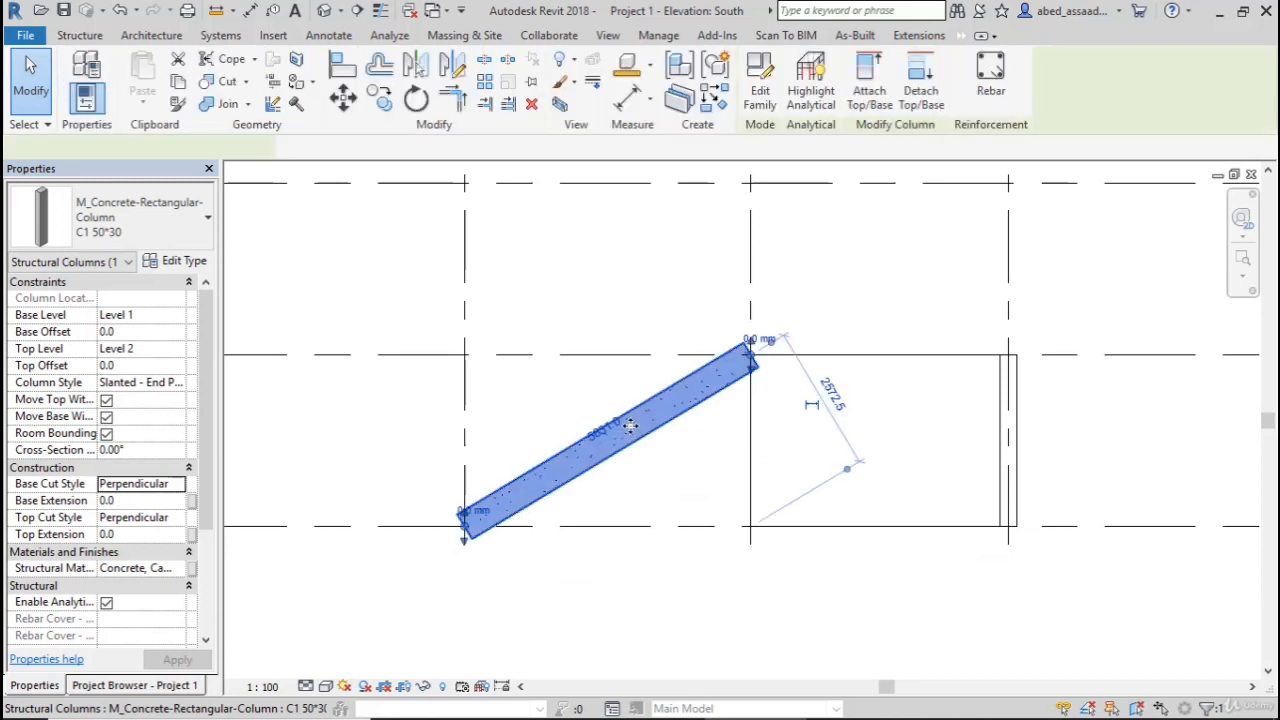
pyautogui.scroll(2, 594, 435)
pyautogui.click(594, 435)
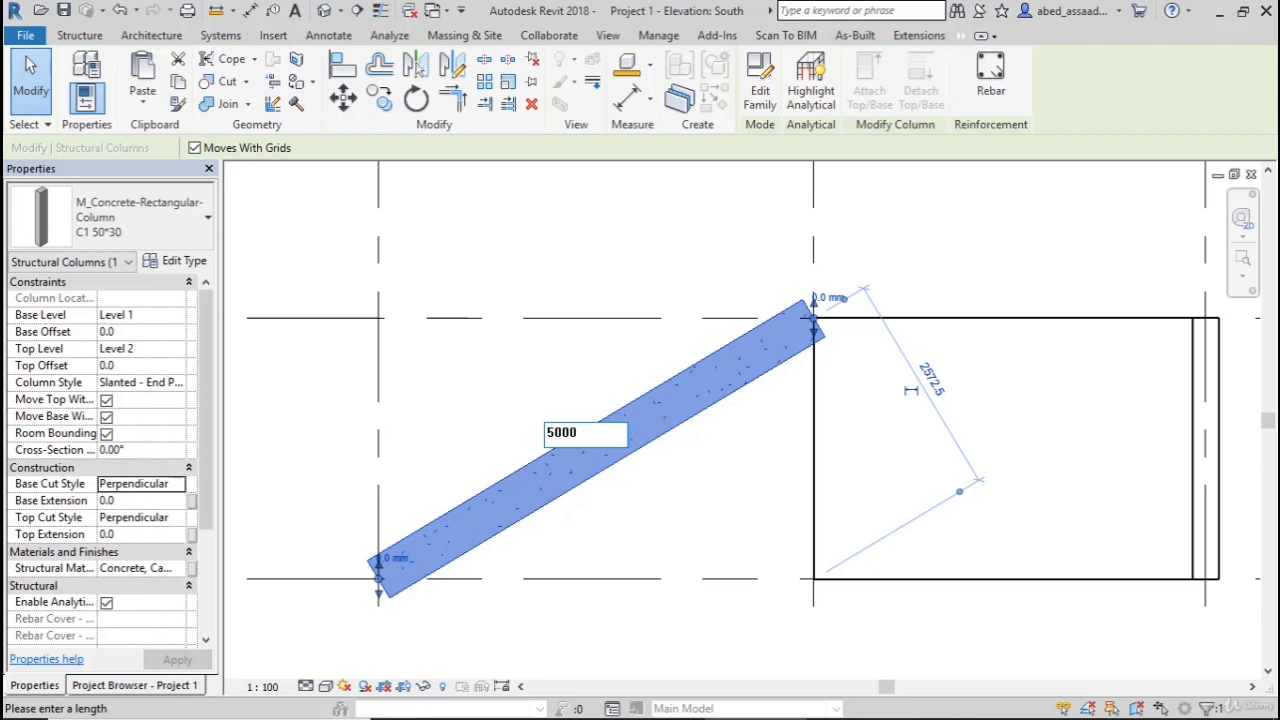
pyautogui.press('Return')
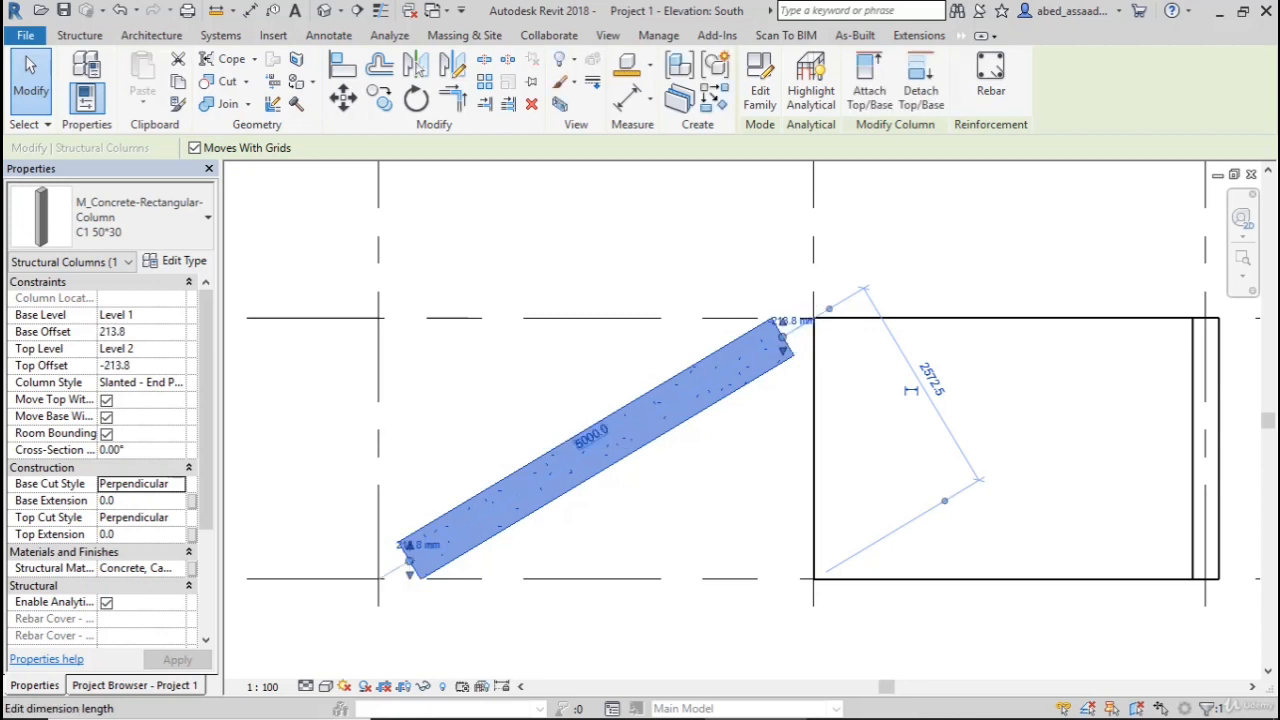
pyautogui.press('Escape')
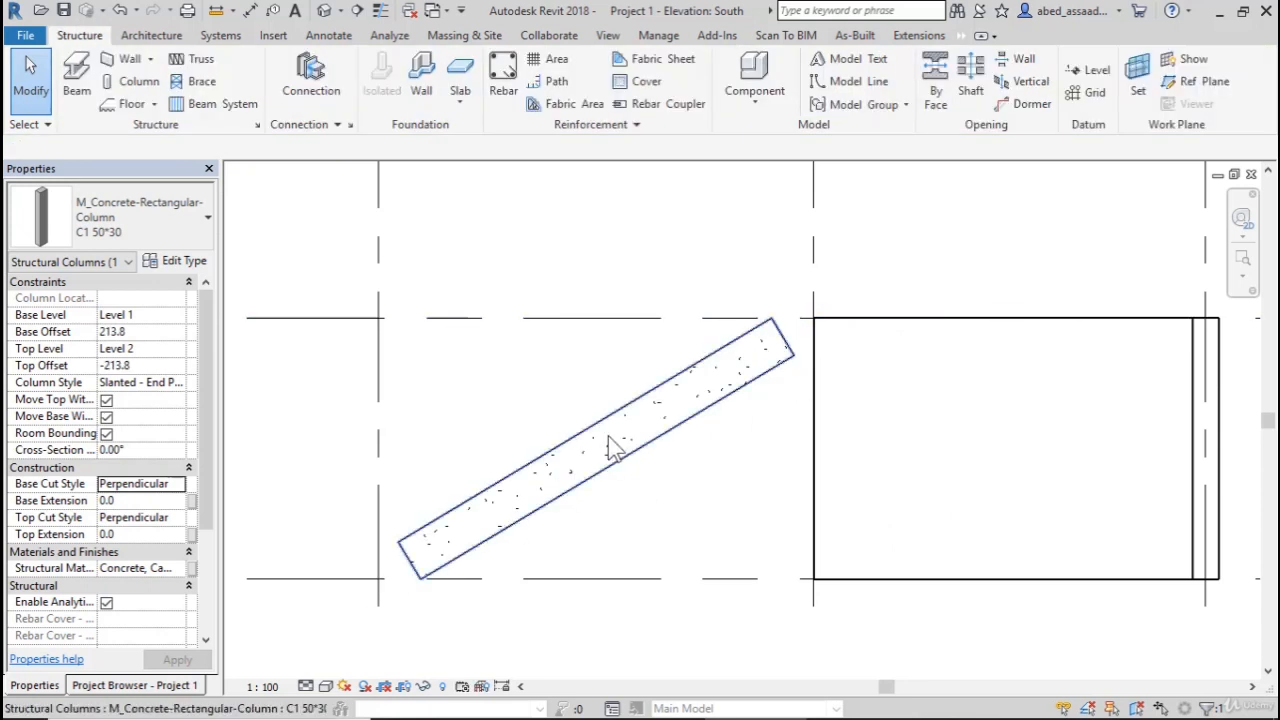
# Step: Delete the slanted column and return to the Level 1 structural plan
pyautogui.scroll(-3, 608, 450)
pyautogui.click(608, 452)
pyautogui.press('Delete')
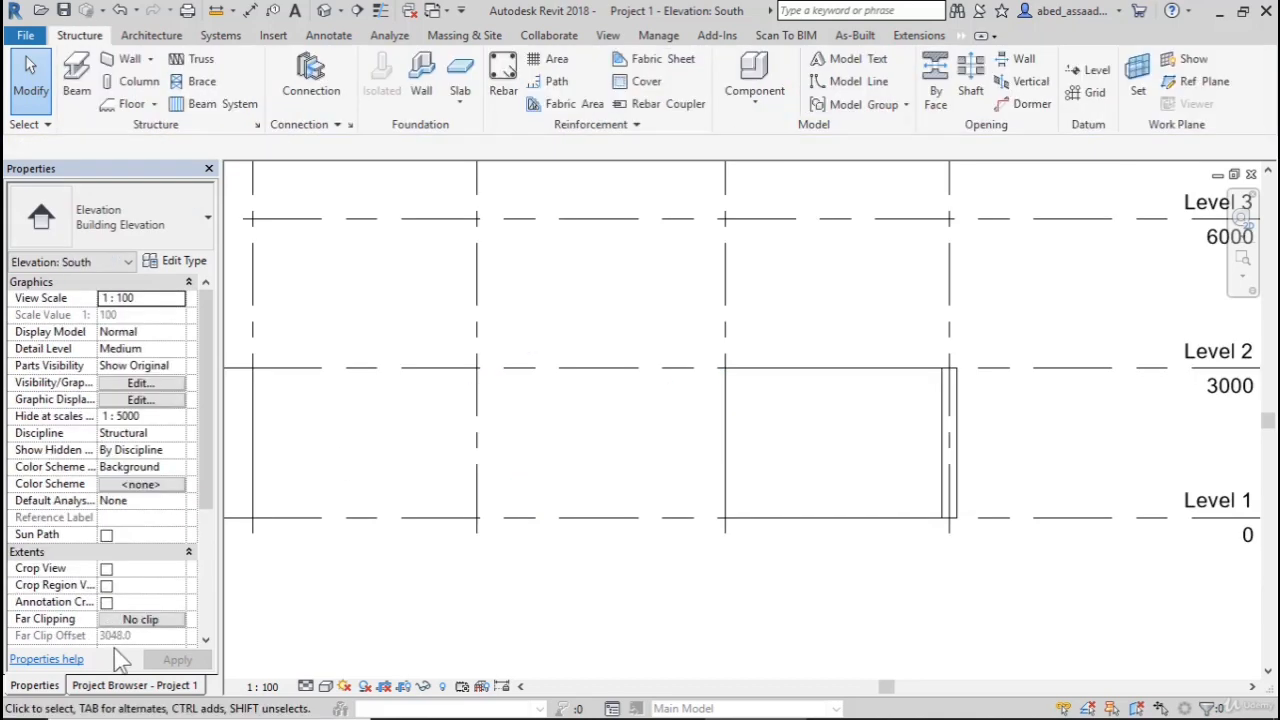
pyautogui.click(132, 686)
pyautogui.doubleClick(86, 225)
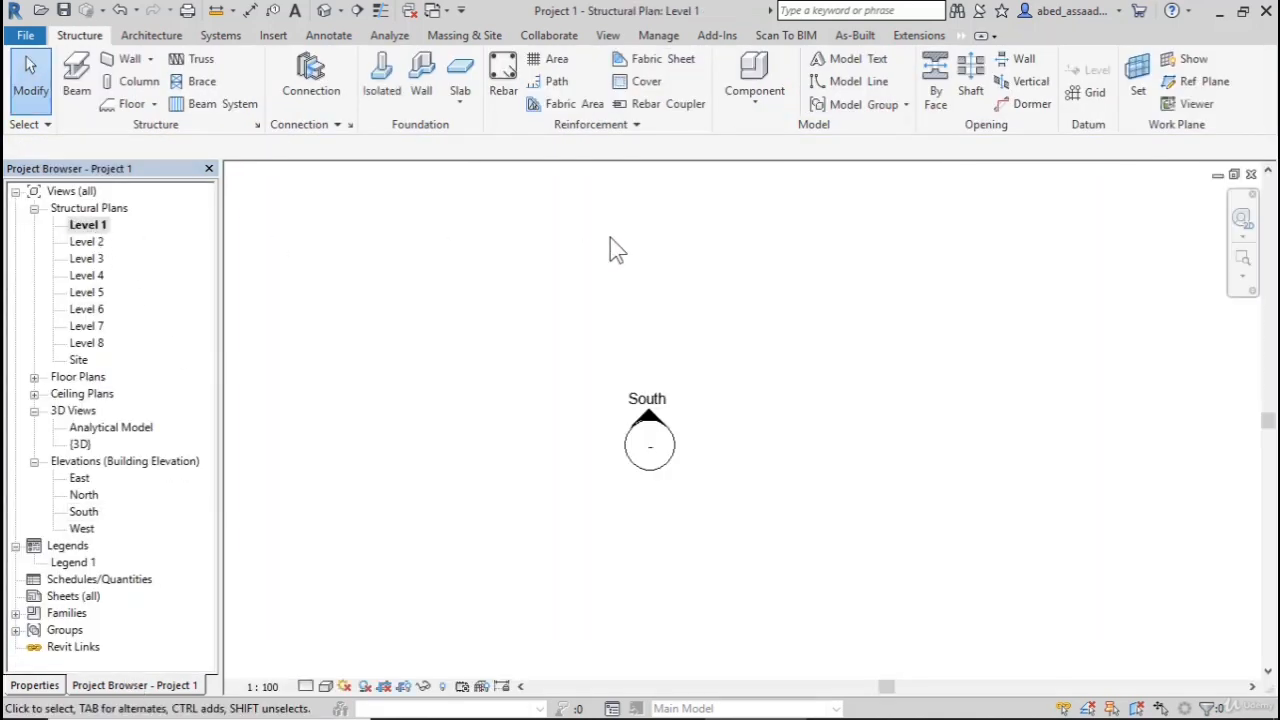
# Step: Place vertical structural columns at grid intersections A-2, C-1 and D-1 on Level 1, with their height reaching Level 2
pyautogui.scroll(-2, 773, 599)
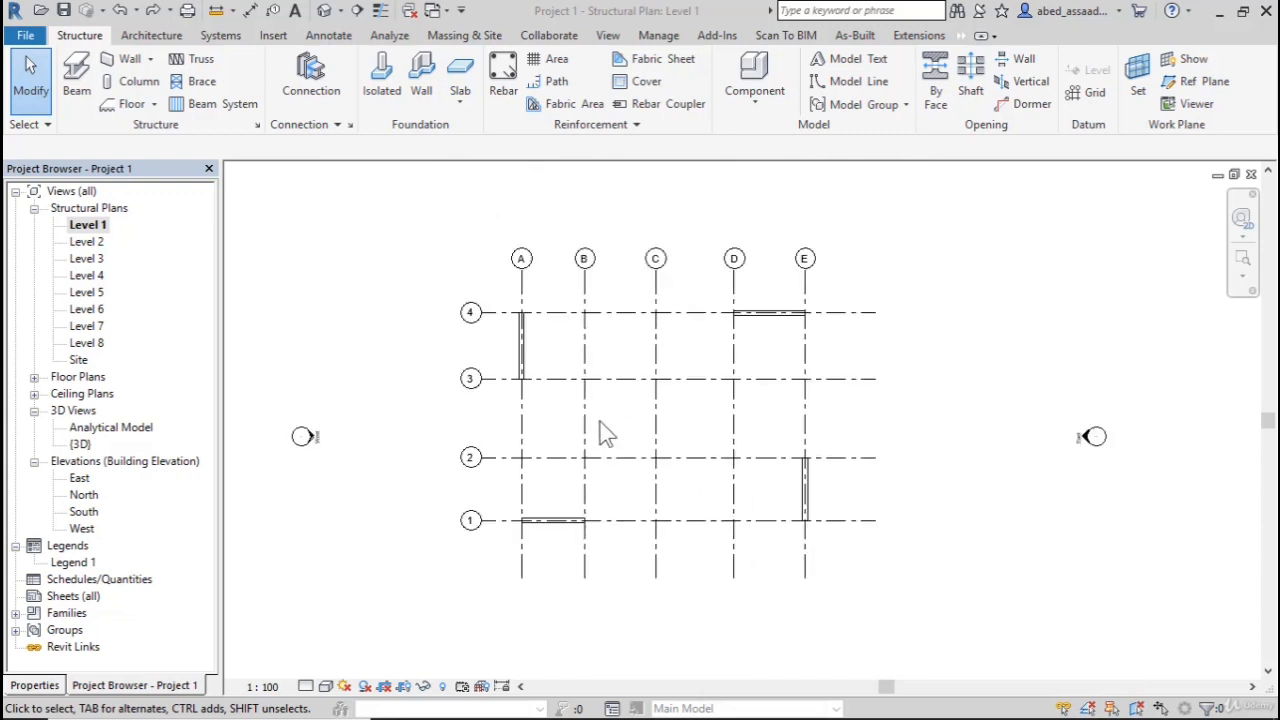
pyautogui.scroll(1, 600, 430)
pyautogui.click(124, 86)
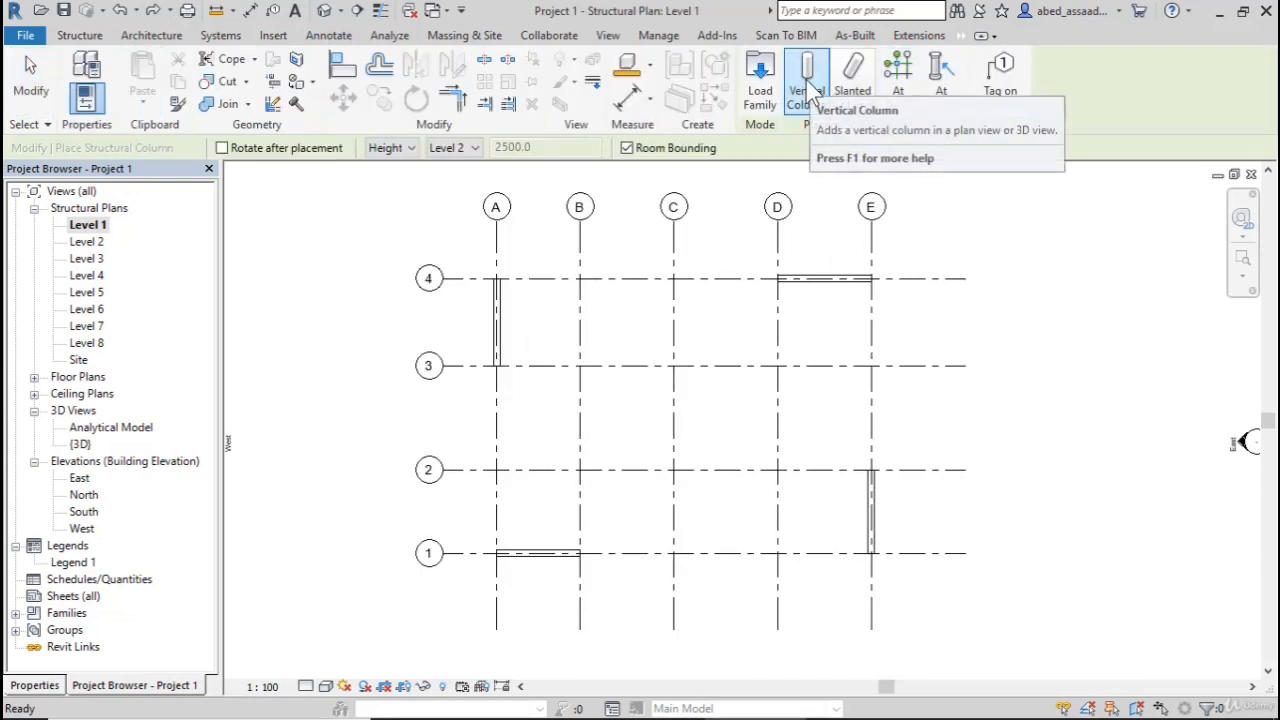
pyautogui.scroll(2, 620, 510)
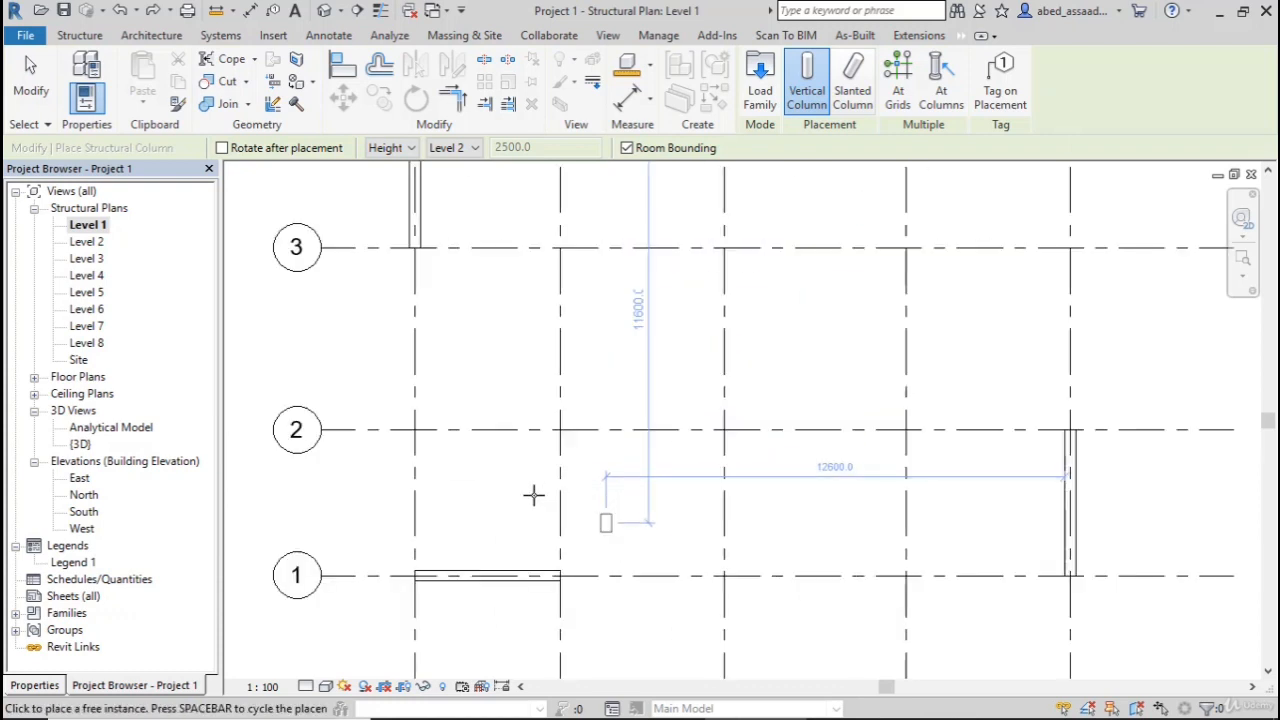
pyautogui.click(418, 431)
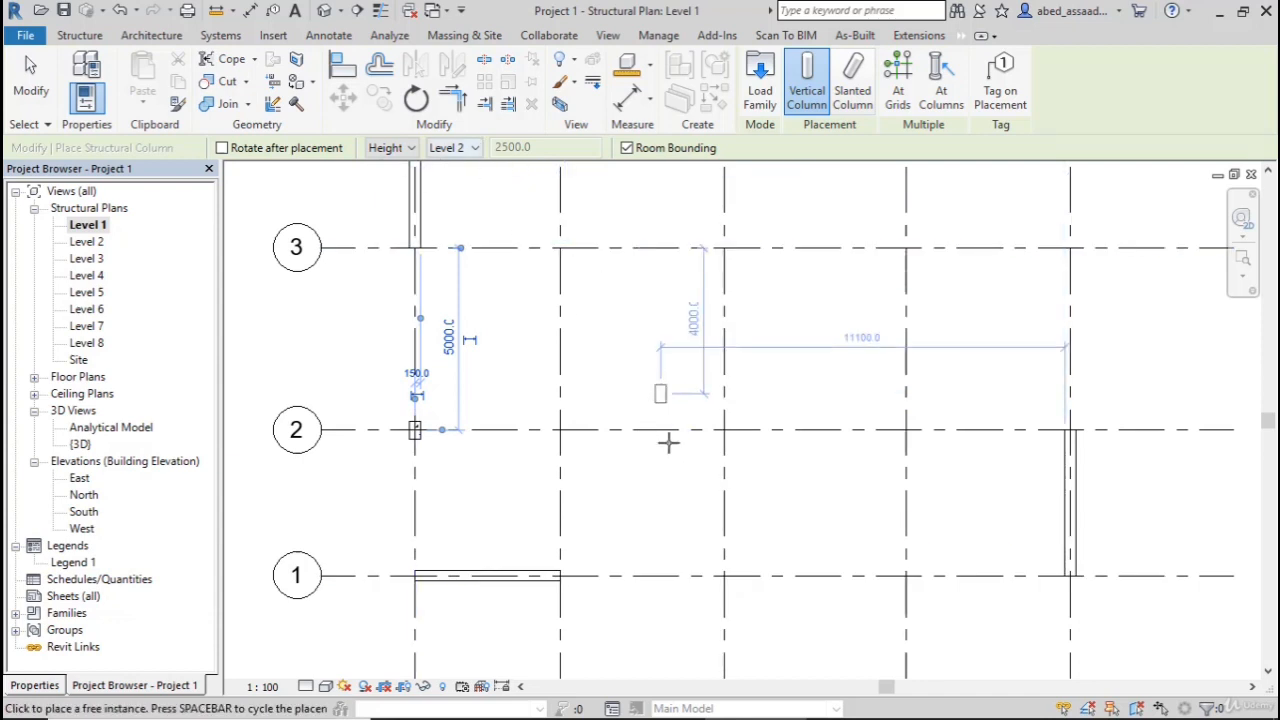
pyautogui.click(724, 576)
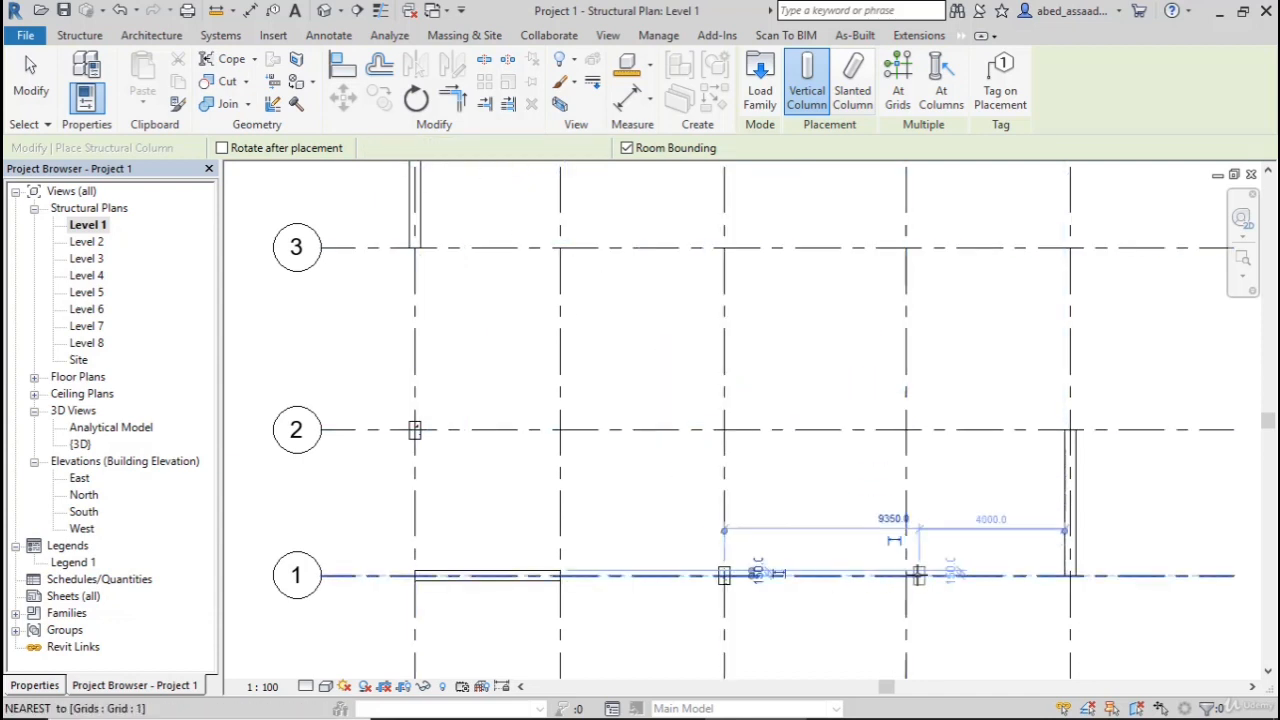
pyautogui.click(906, 576)
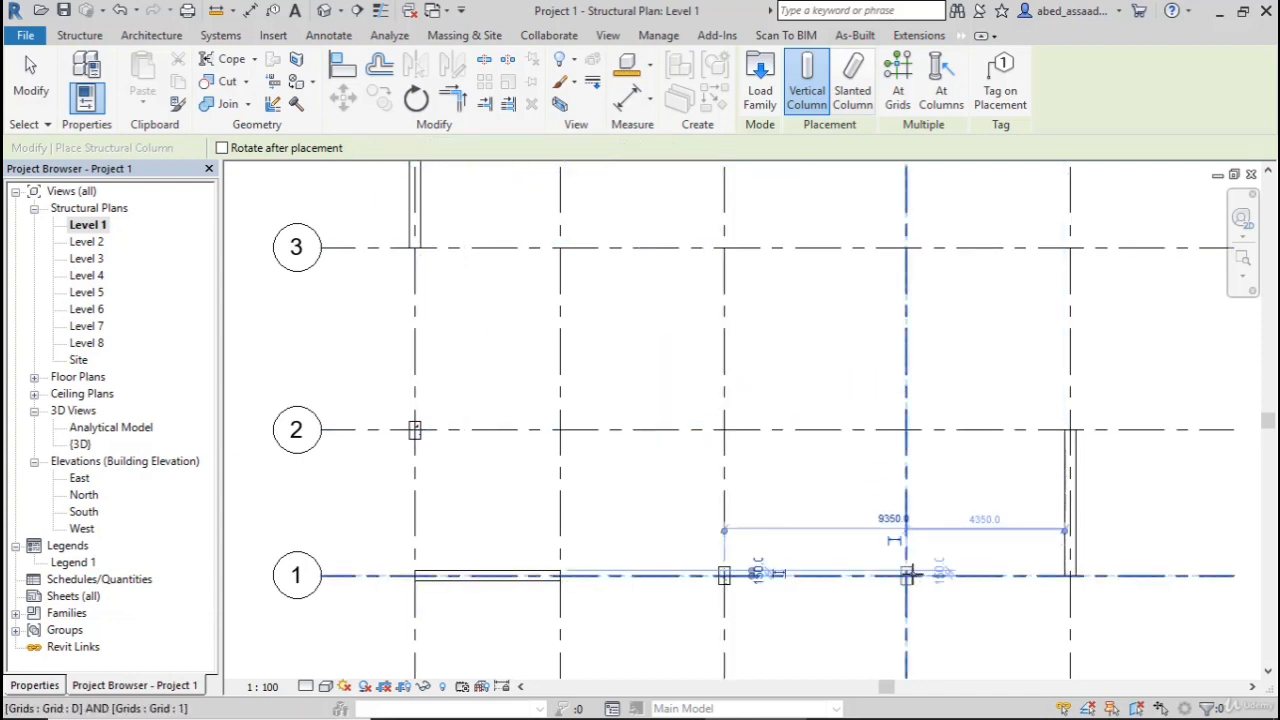
# Step: Place vertical columns along grid 2 at its intersections with grids B, C and D
pyautogui.click(560, 430)
pyautogui.click(724, 430)
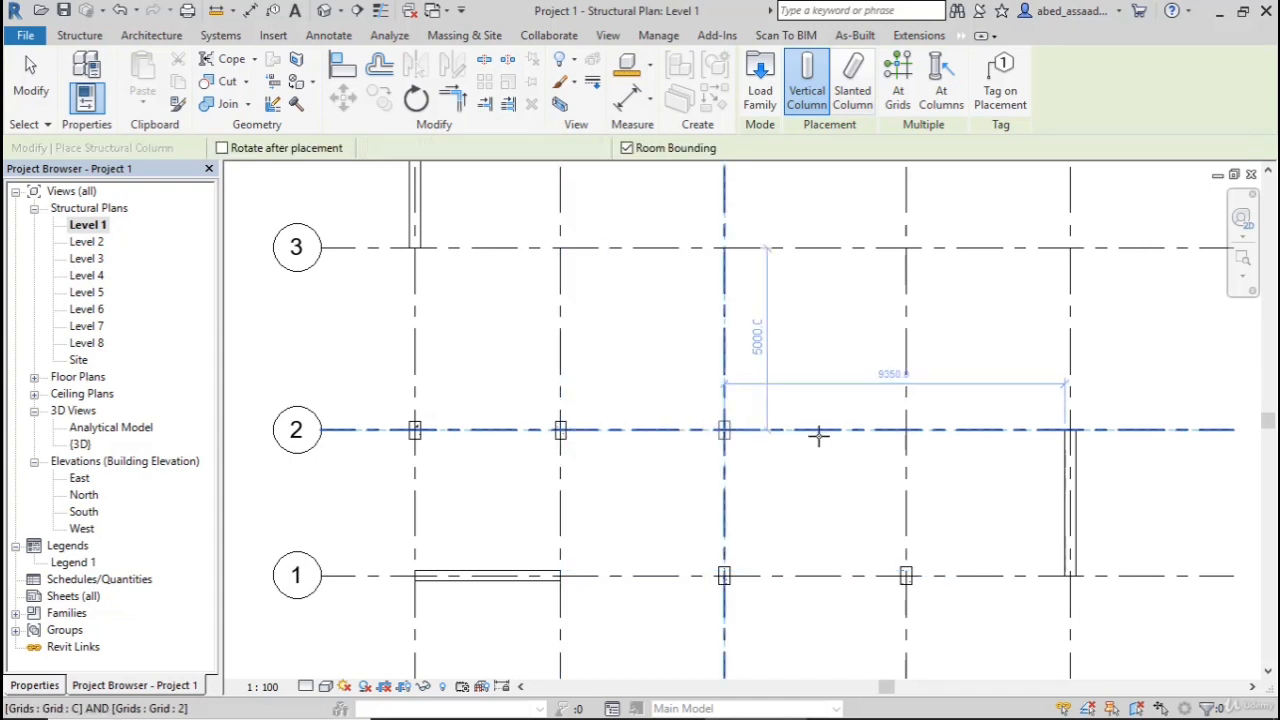
pyautogui.click(906, 430)
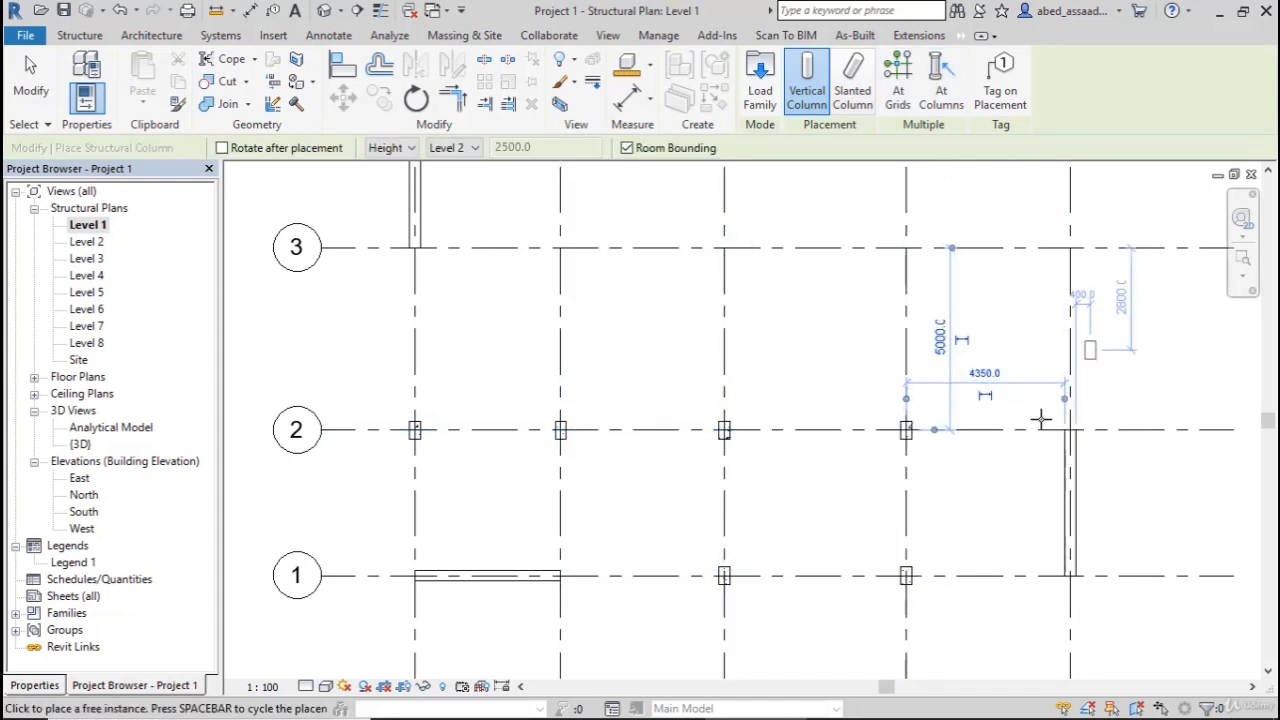
# Step: Place vertical columns on grid 3 at E, D, C and B and on grid 4 at B and C, and end column placement
pyautogui.scroll(-2, 825, 571)
pyautogui.scroll(2, 1010, 350)
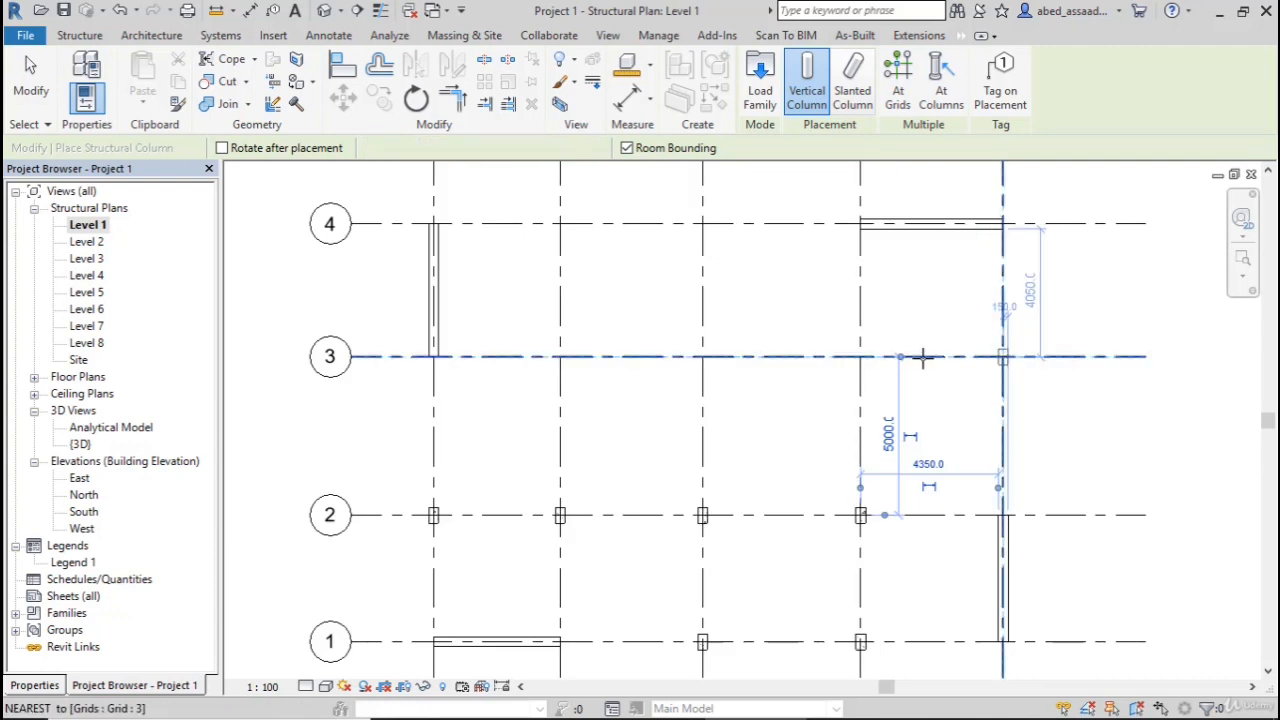
pyautogui.click(1004, 356)
pyautogui.click(860, 356)
pyautogui.click(715, 352)
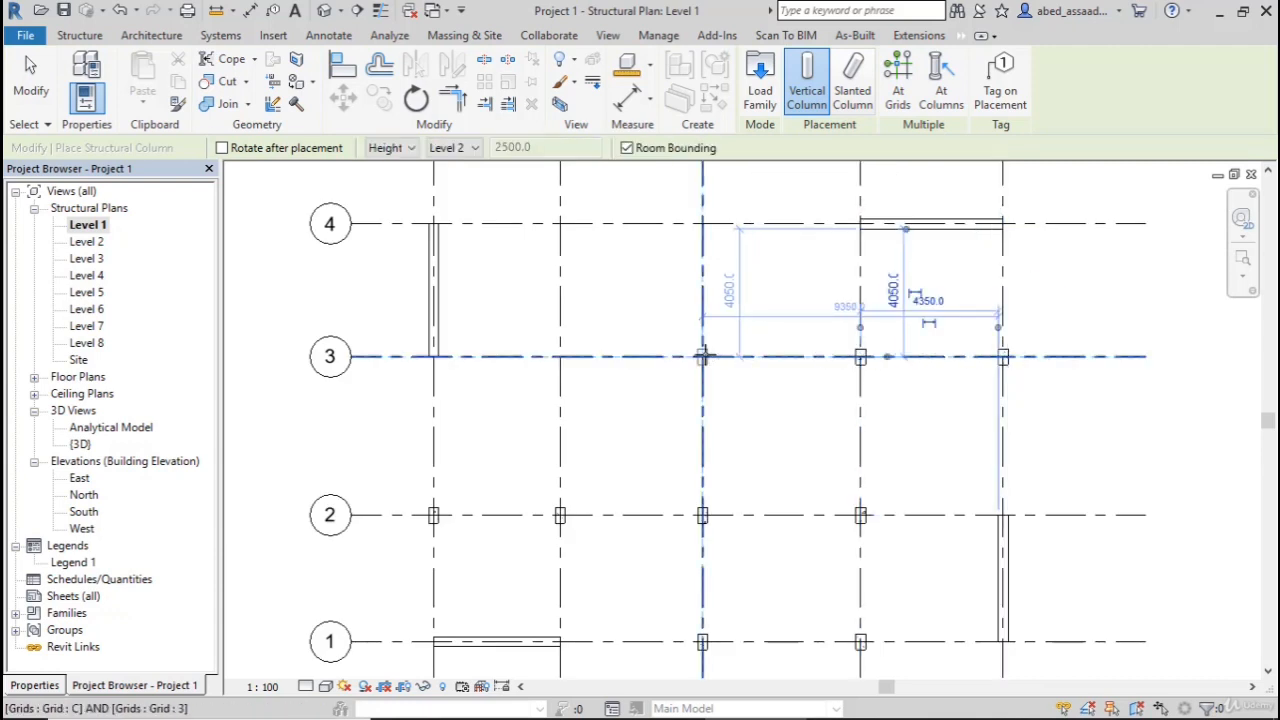
pyautogui.click(562, 348)
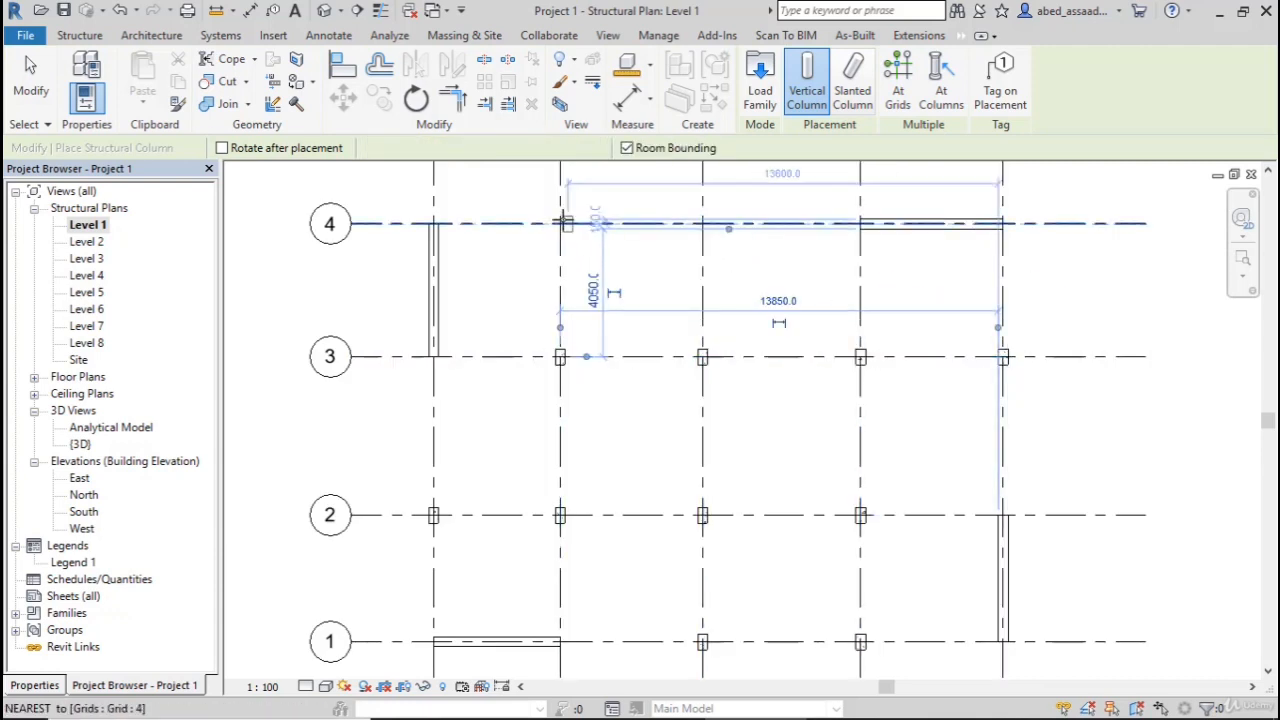
pyautogui.click(561, 224)
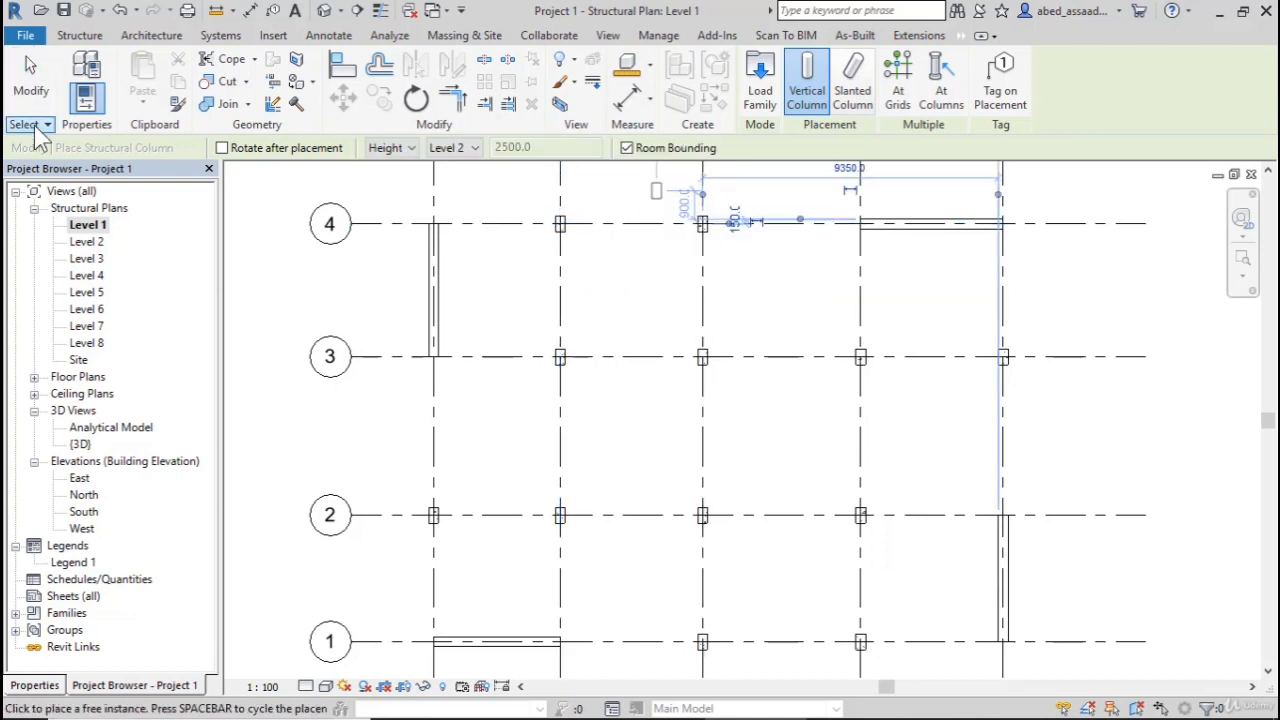
pyautogui.click(42, 92)
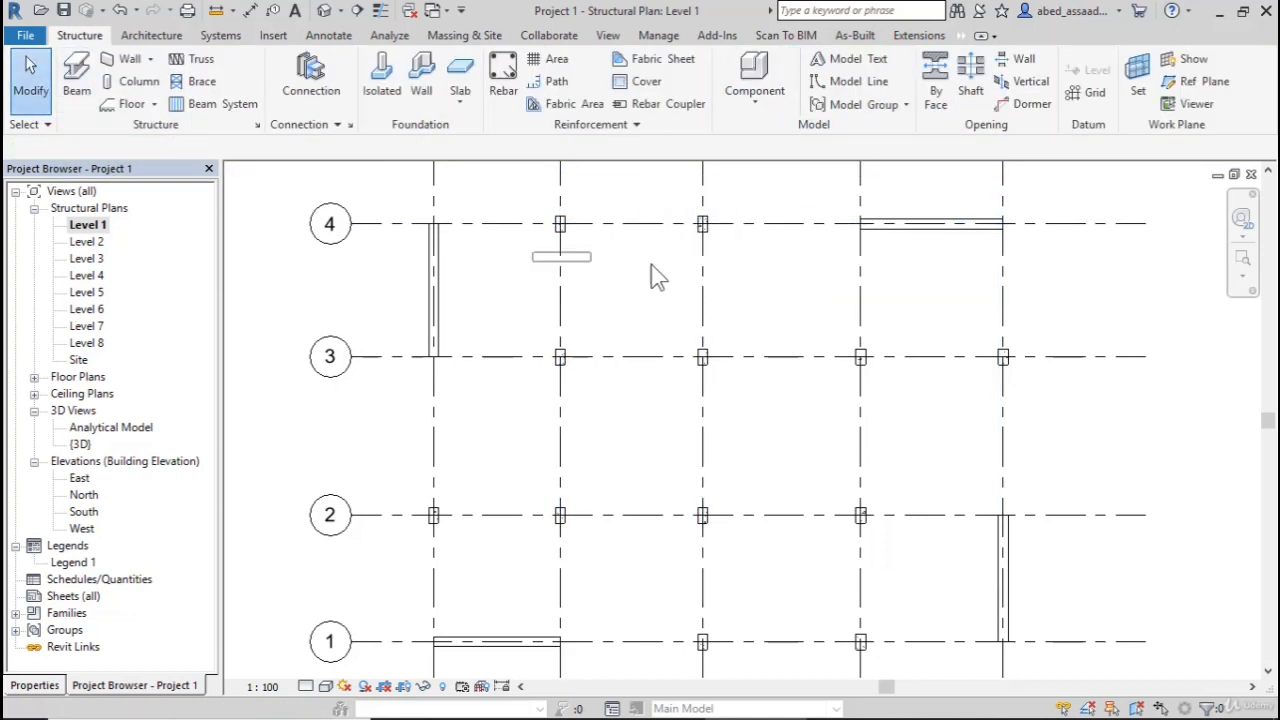
# Step: Rotate the two columns on grid 4 at B and C by 90 degrees and deselect them
pyautogui.moveTo(751, 181); pyautogui.dragTo(751, 182)
pyautogui.press('space')
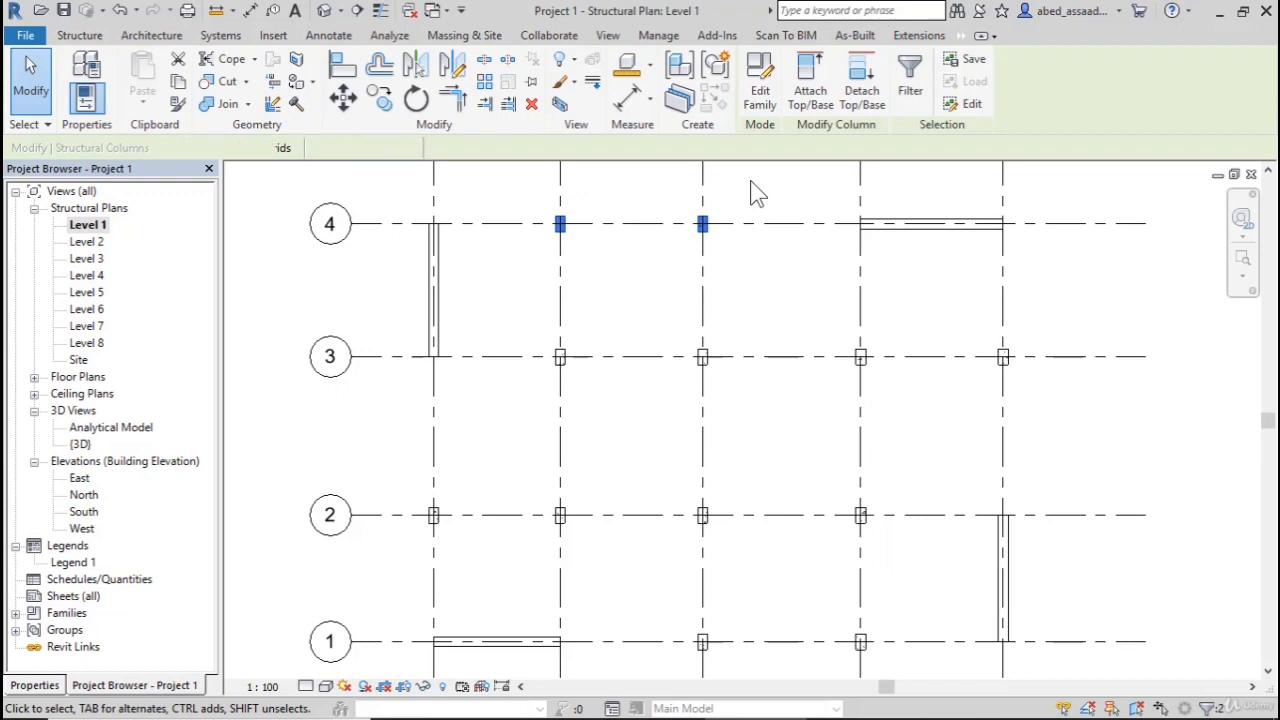
pyautogui.click(756, 223)
pyautogui.click(781, 296)
# Step: Select the two columns on grid 1 at C and D
pyautogui.scroll(-3, 785, 305)
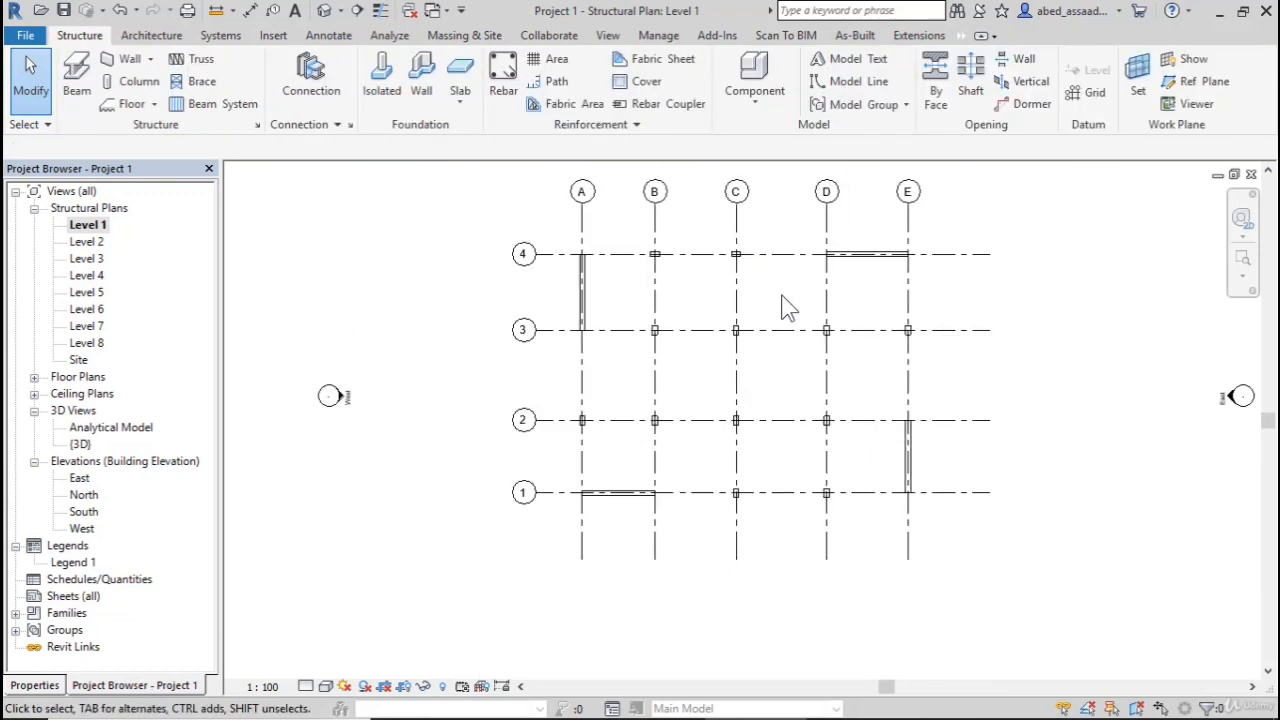
pyautogui.scroll(2, 780, 551)
pyautogui.moveTo(716, 512); pyautogui.dragTo(900, 451)
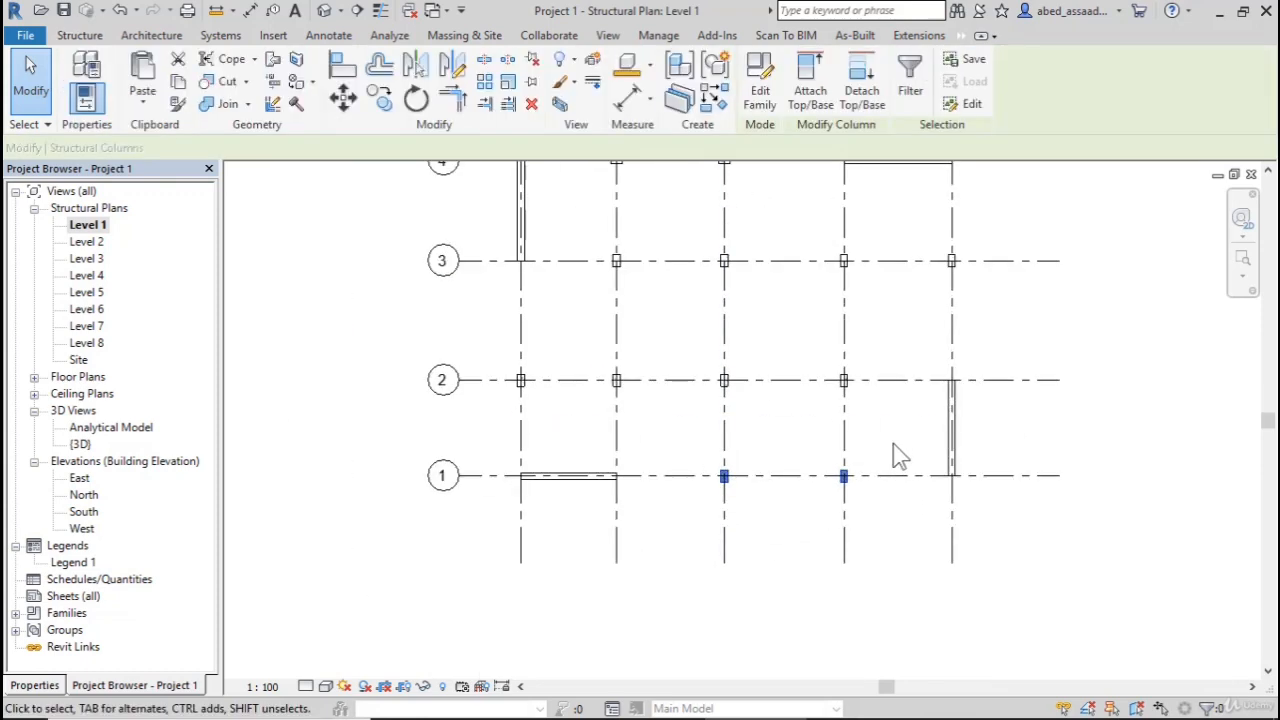